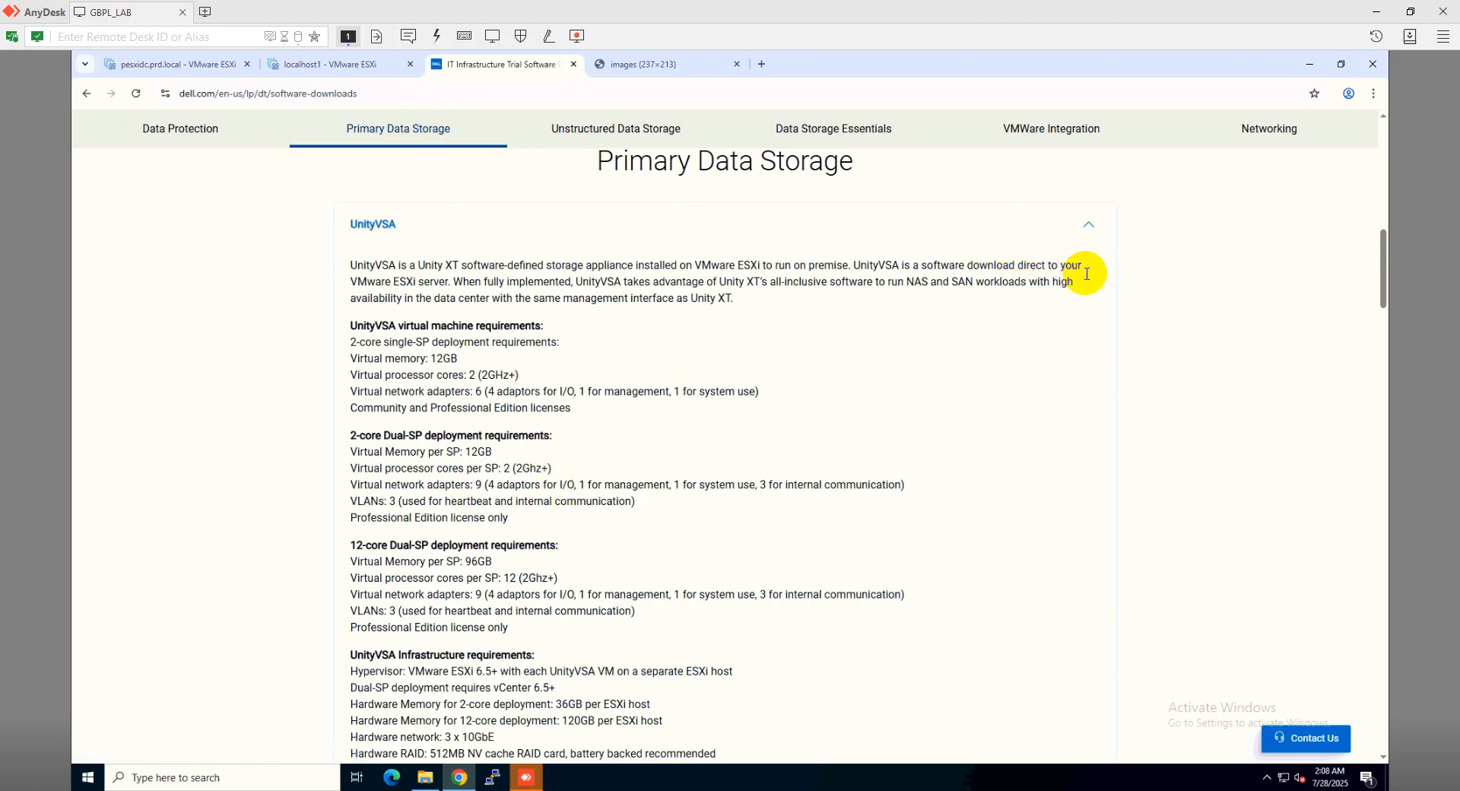
# Scroll through the UnityVSA requirements and file details to the 2.6 GB .ova Download link
pyautogui.scroll(-1, 1184, 484)
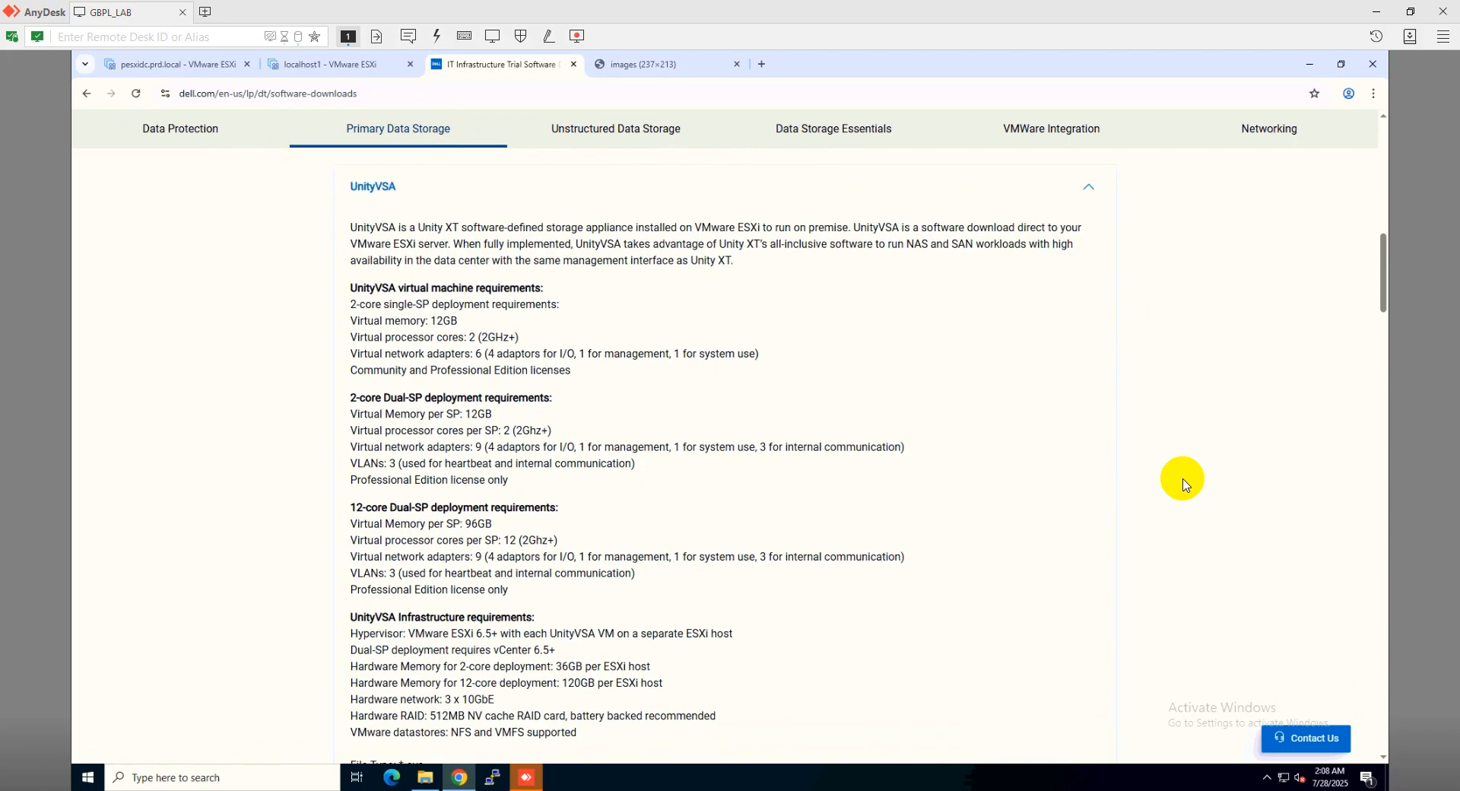
pyautogui.scroll(-1, 1183, 485)
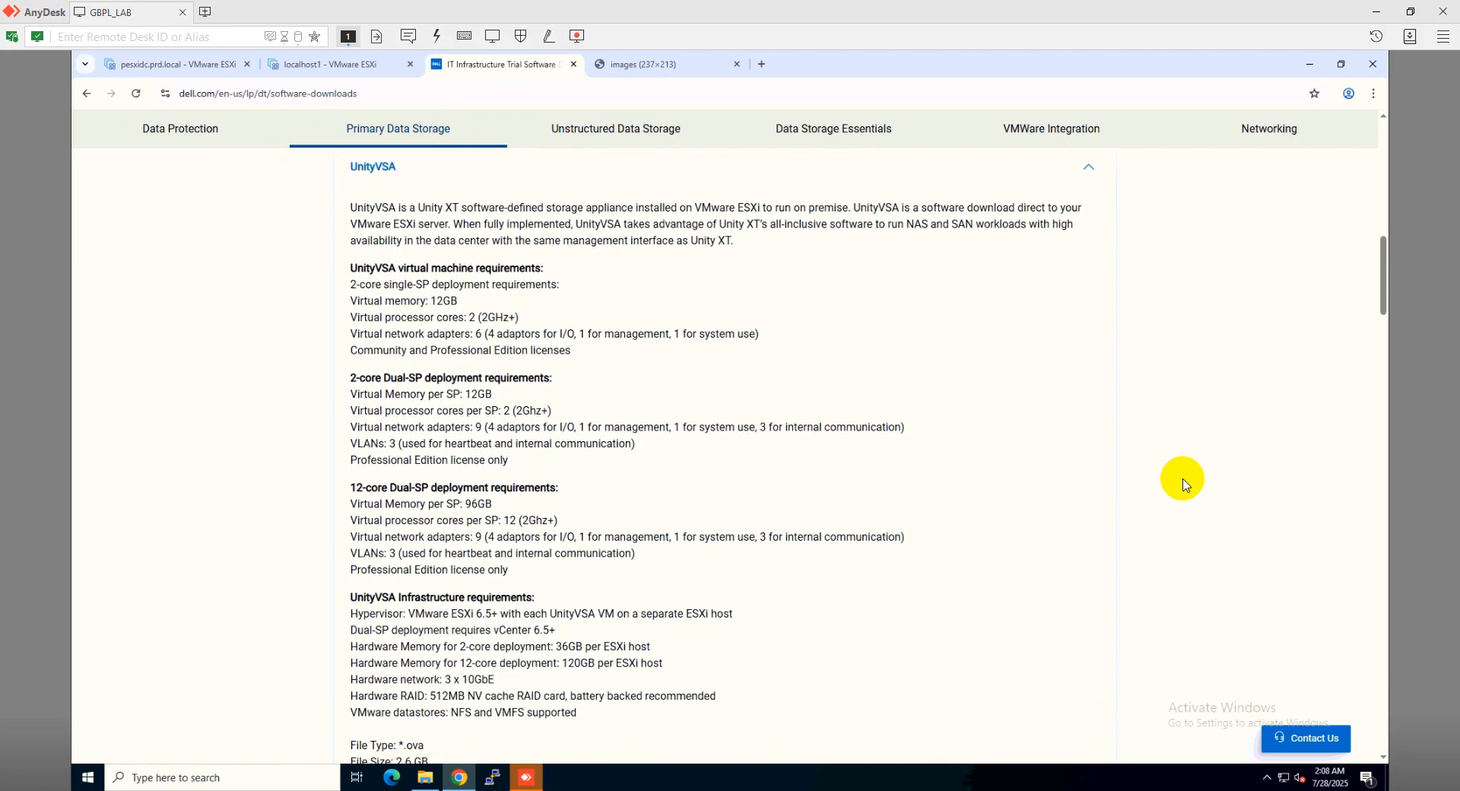
pyautogui.scroll(-1, 1184, 485)
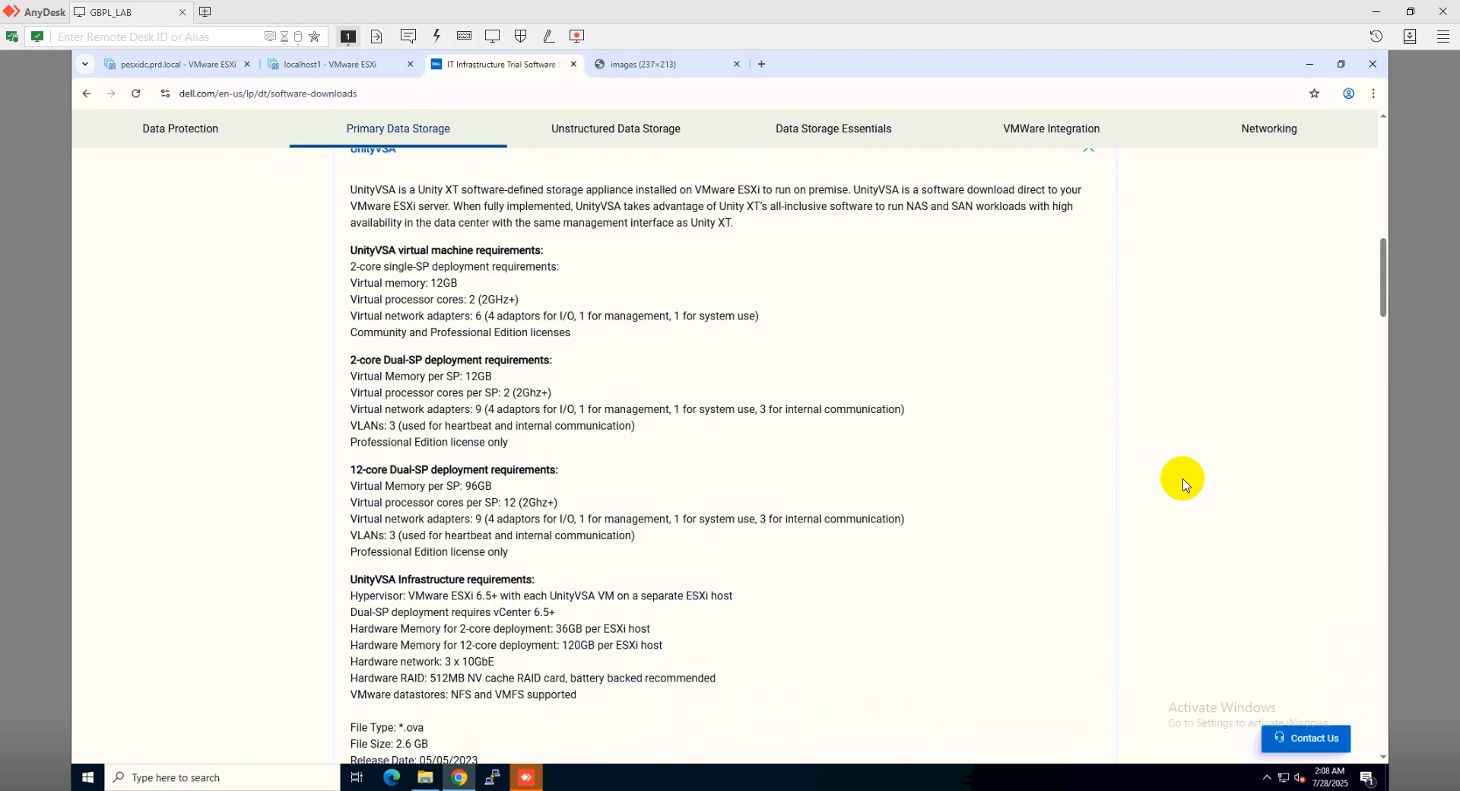
pyautogui.scroll(-2, 1184, 485)
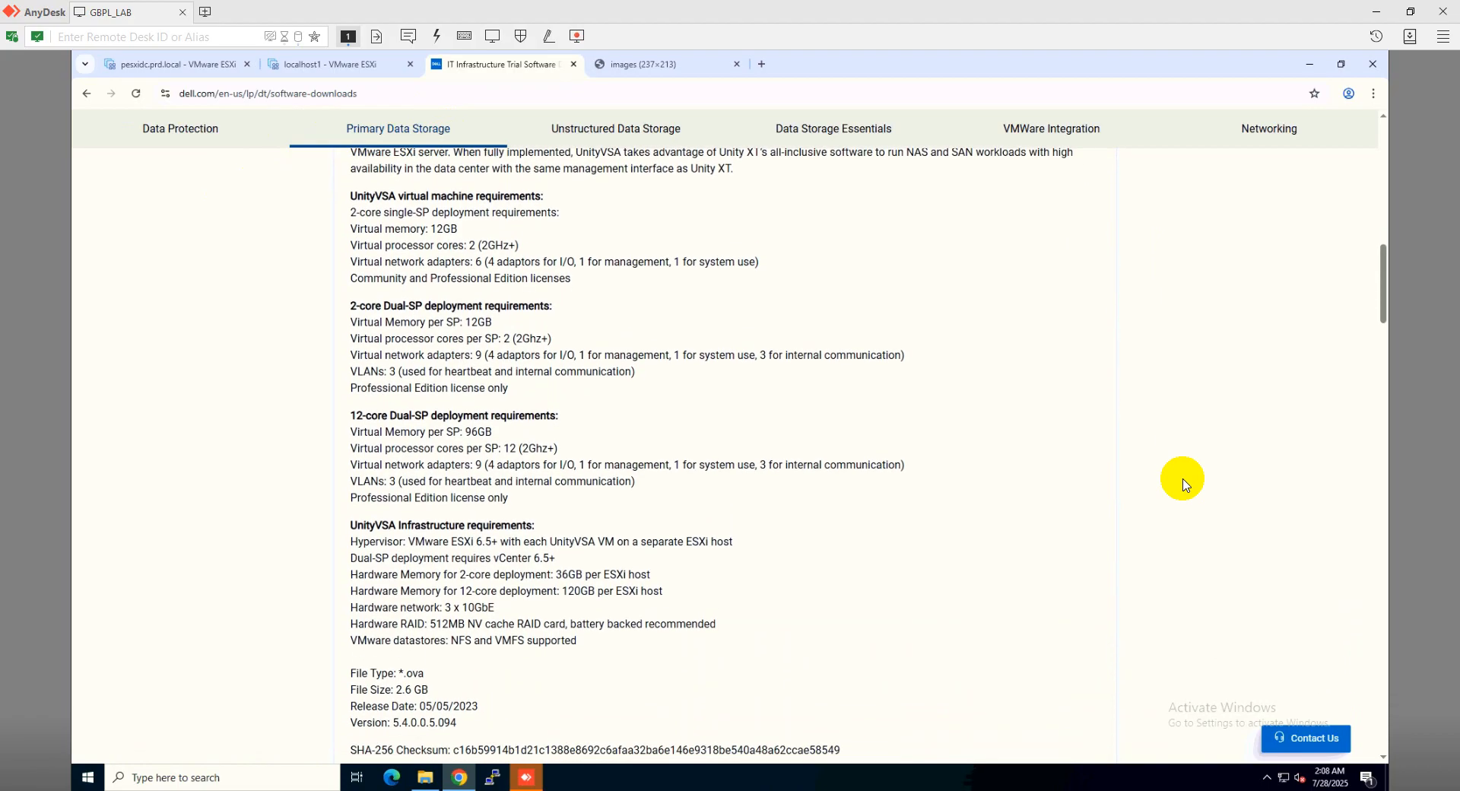
pyautogui.scroll(-2, 1184, 485)
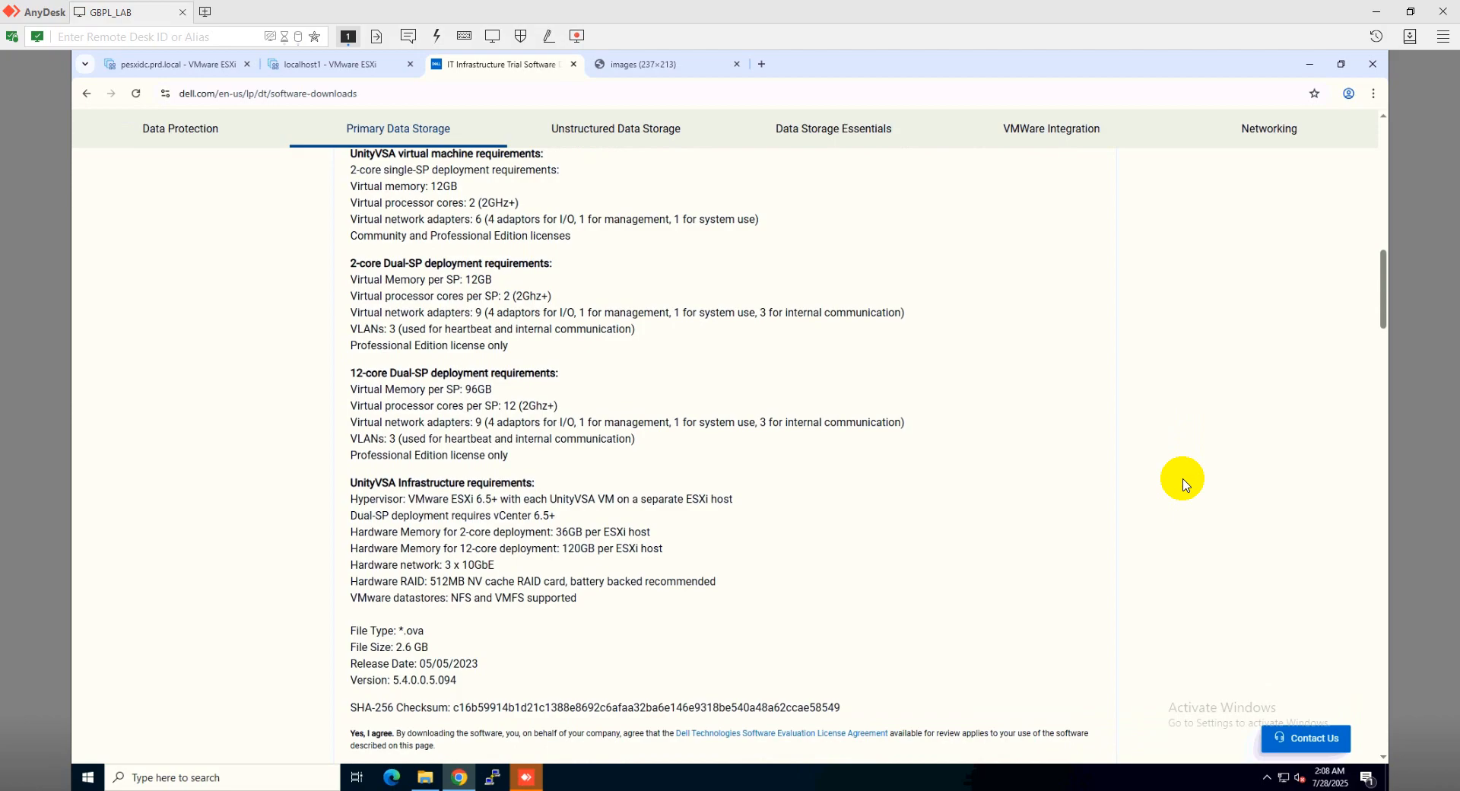
pyautogui.scroll(-3, 1184, 484)
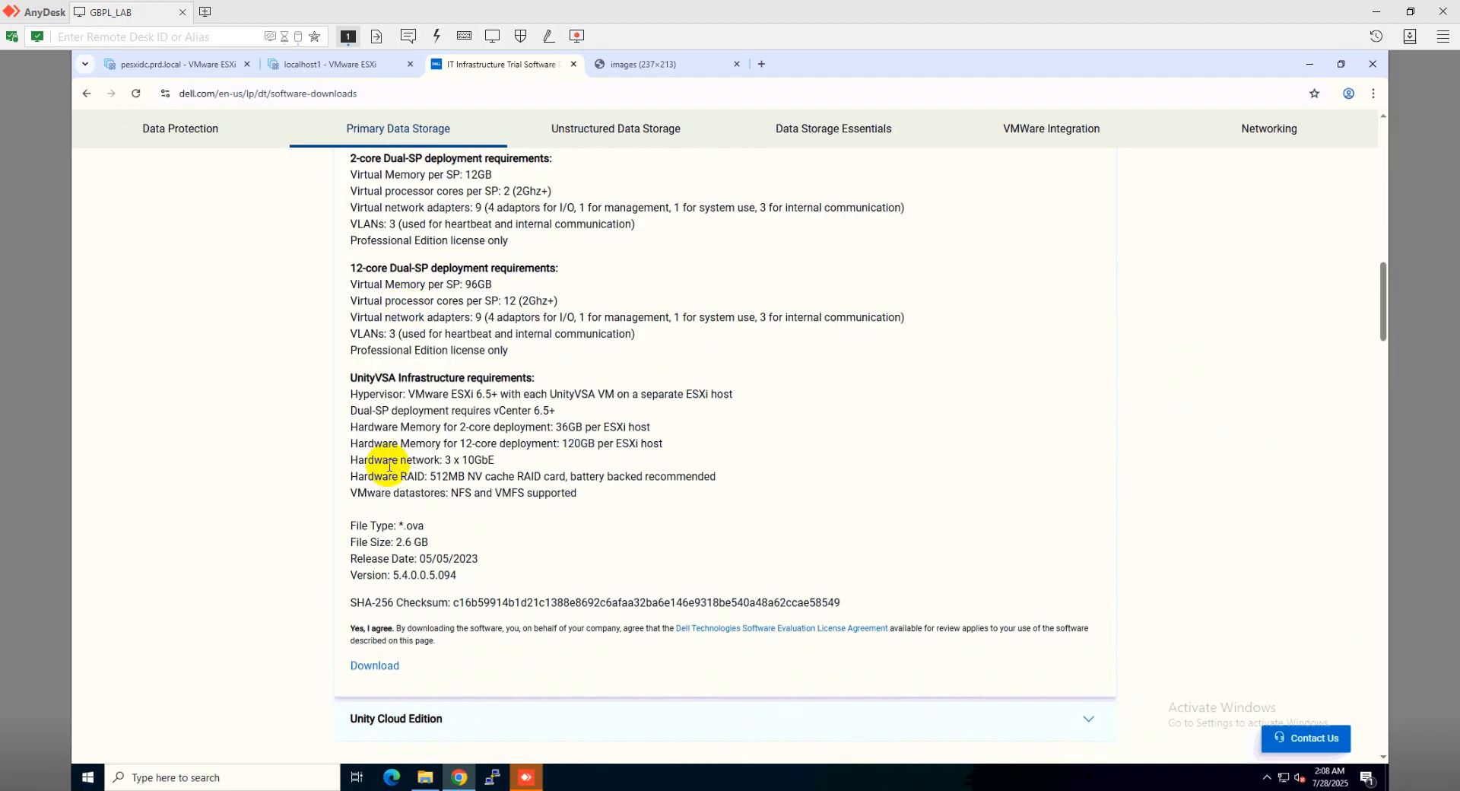
# Confirm UnityVSA-5.5.0.0.5.259.ova is in Downloads, then return to the localhost1 ESXi Host Client tab
pyautogui.click(427, 778)
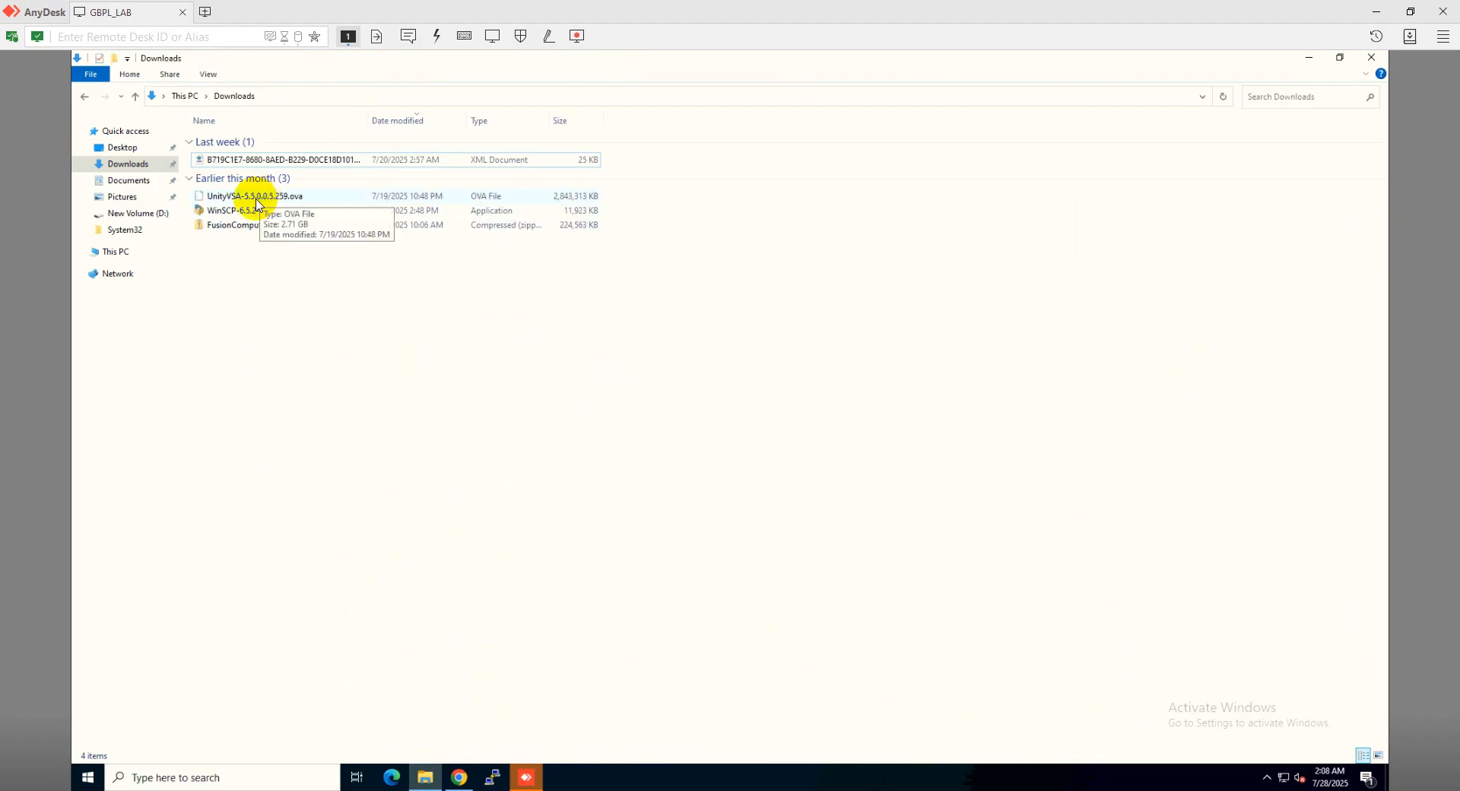
pyautogui.click(459, 776)
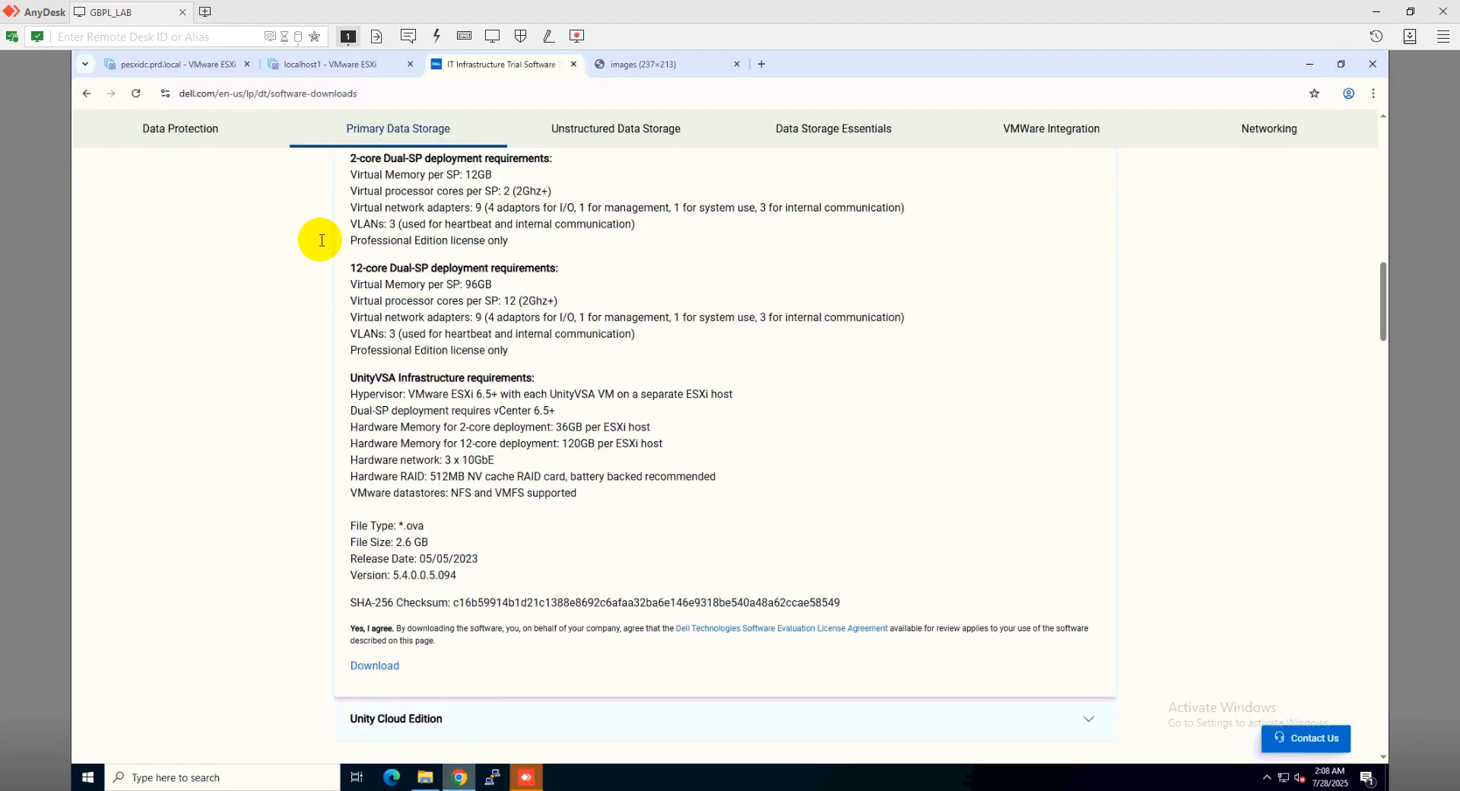
pyautogui.click(335, 67)
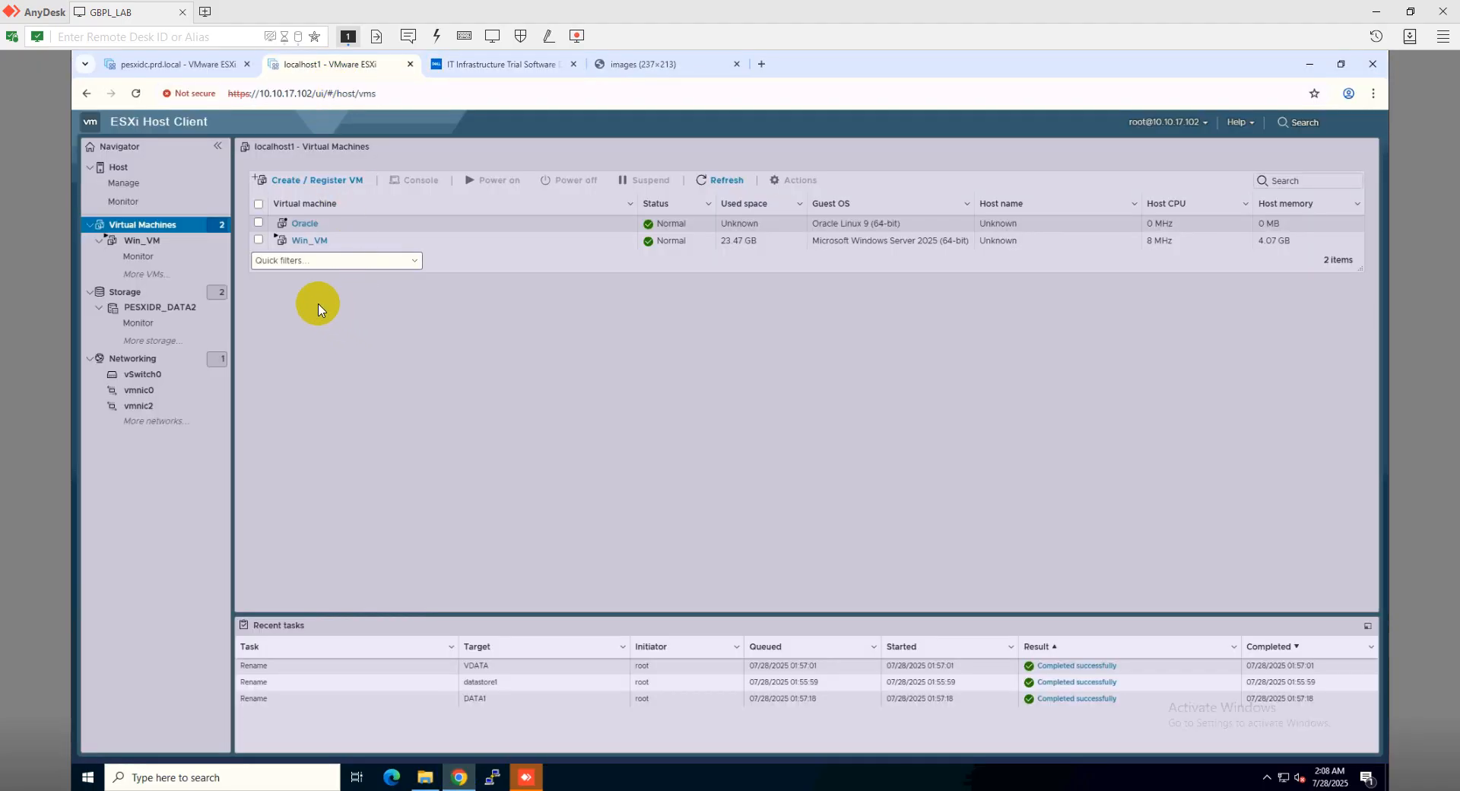
# Start a new virtual machine deployment from an OVF or OVA file
pyautogui.click(344, 187)
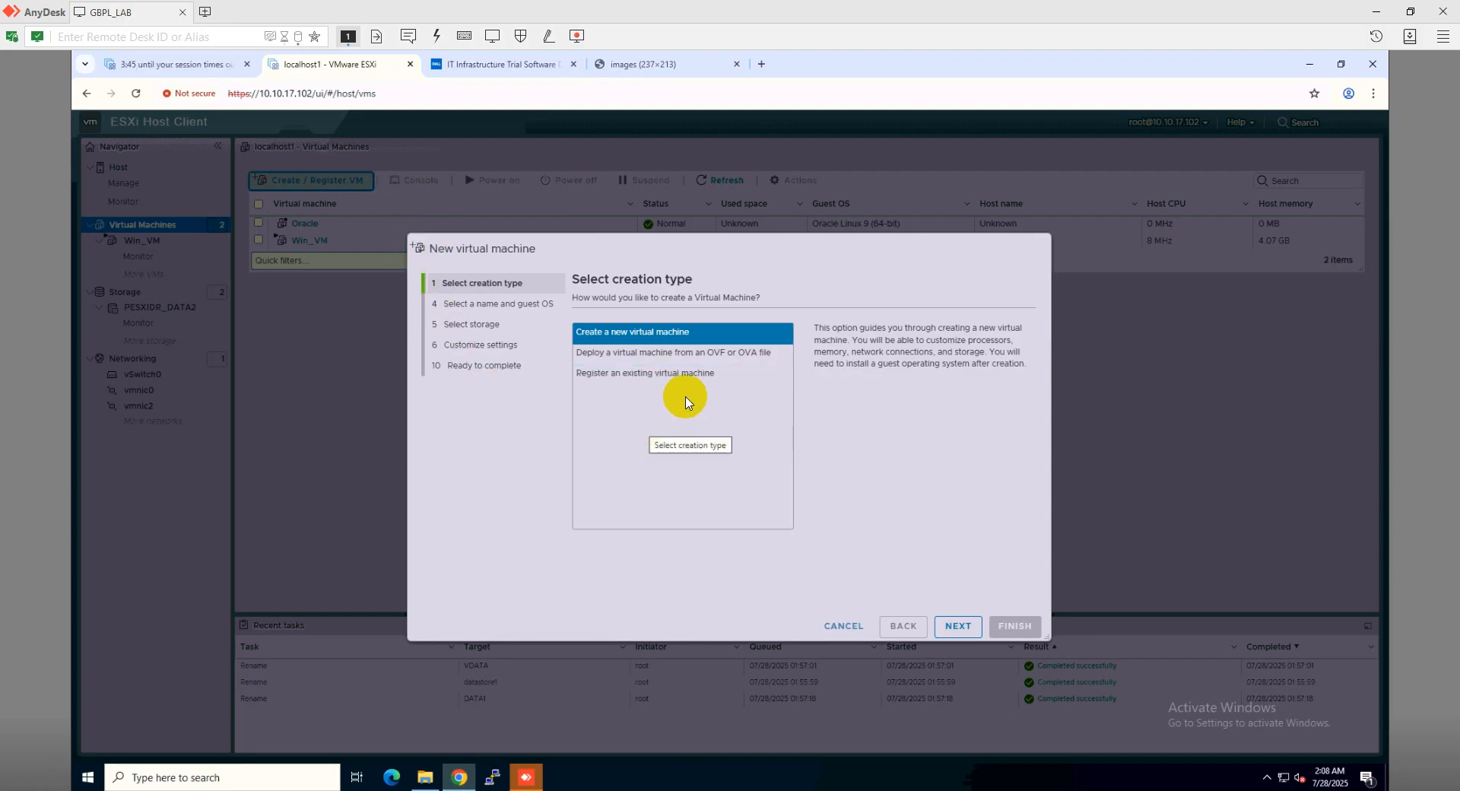
pyautogui.click(730, 357)
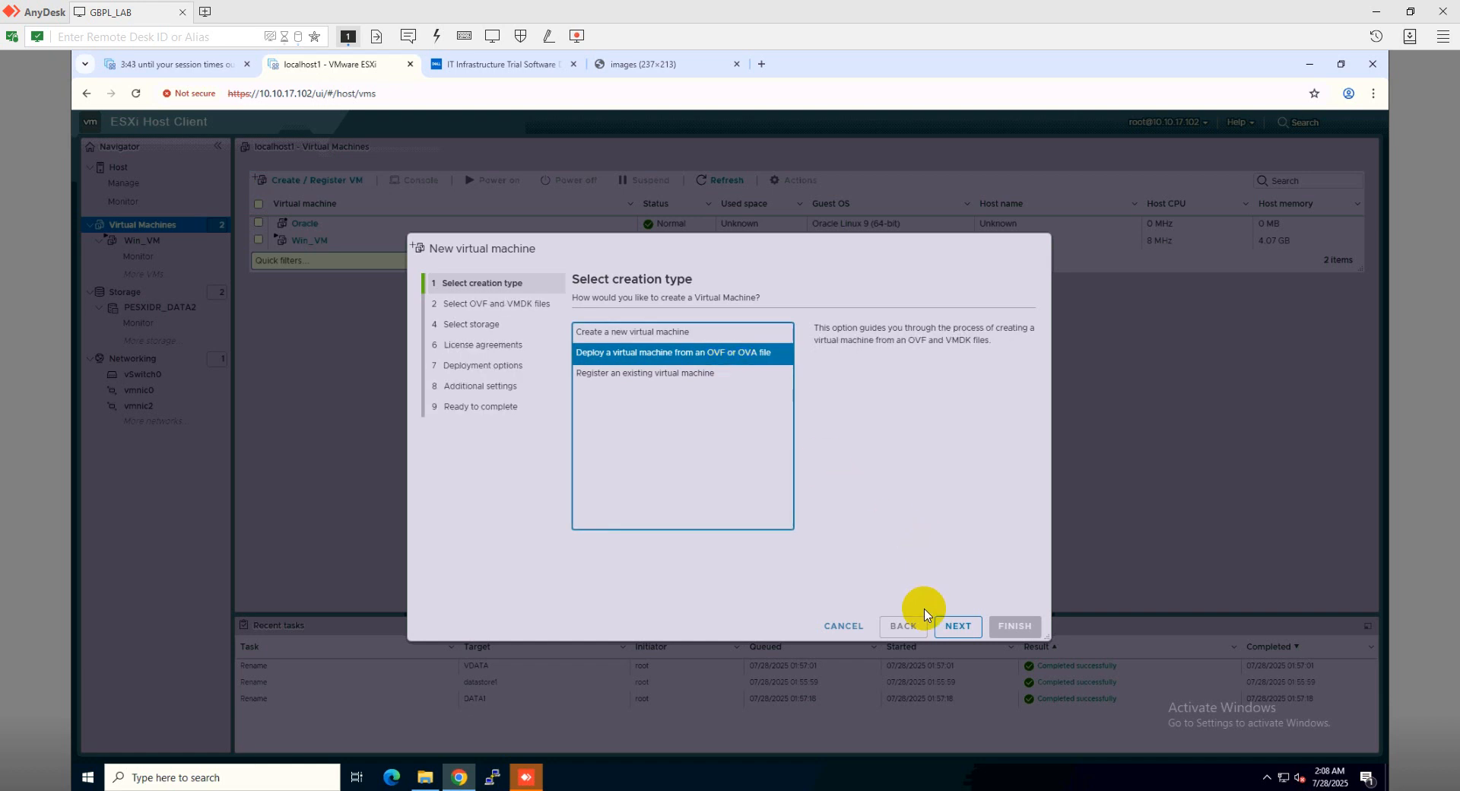
pyautogui.click(947, 627)
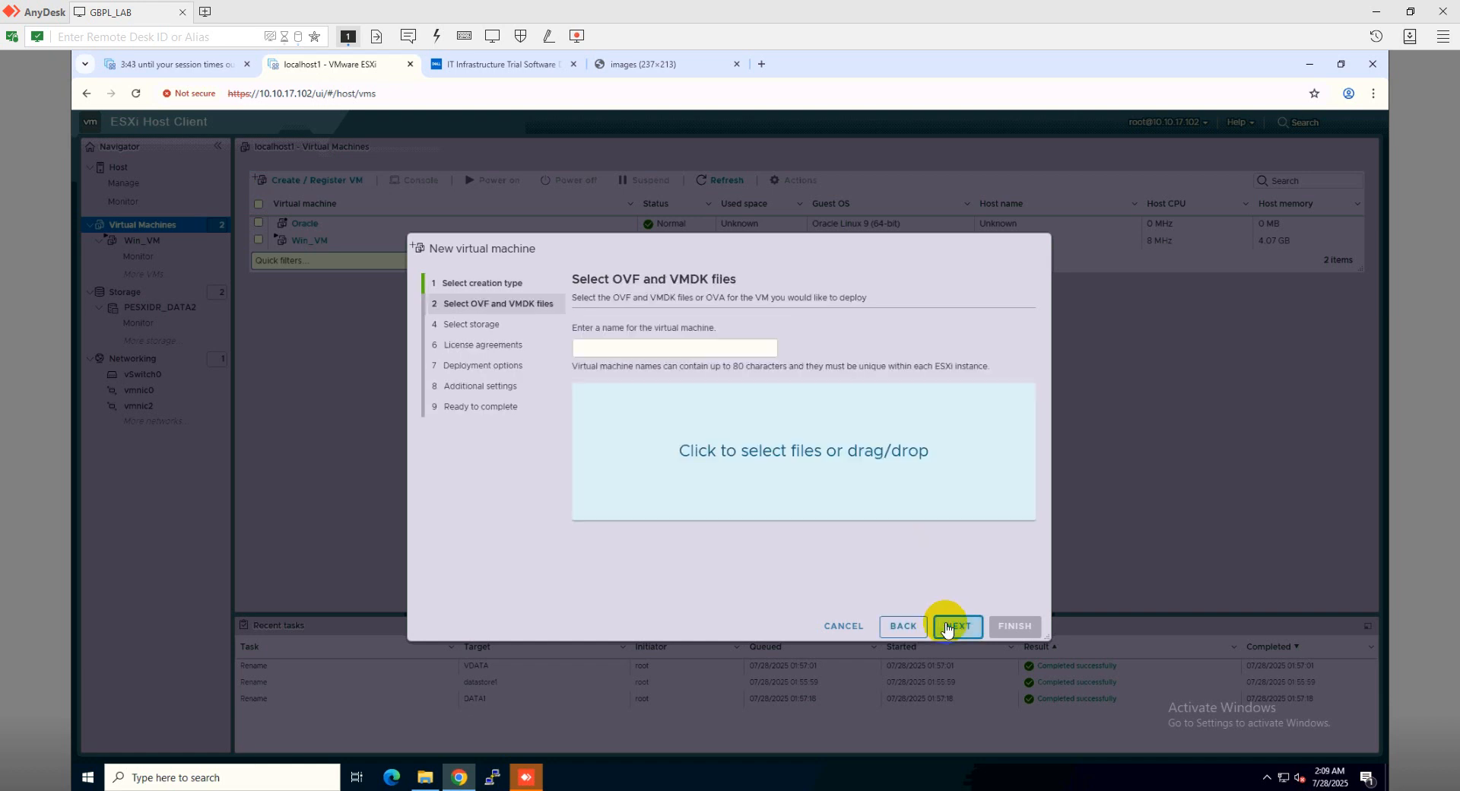
# Load UnityVSA-5.5.0.0.5.259.ova from Downloads and name the VM UNITYDR
pyautogui.click(745, 460)
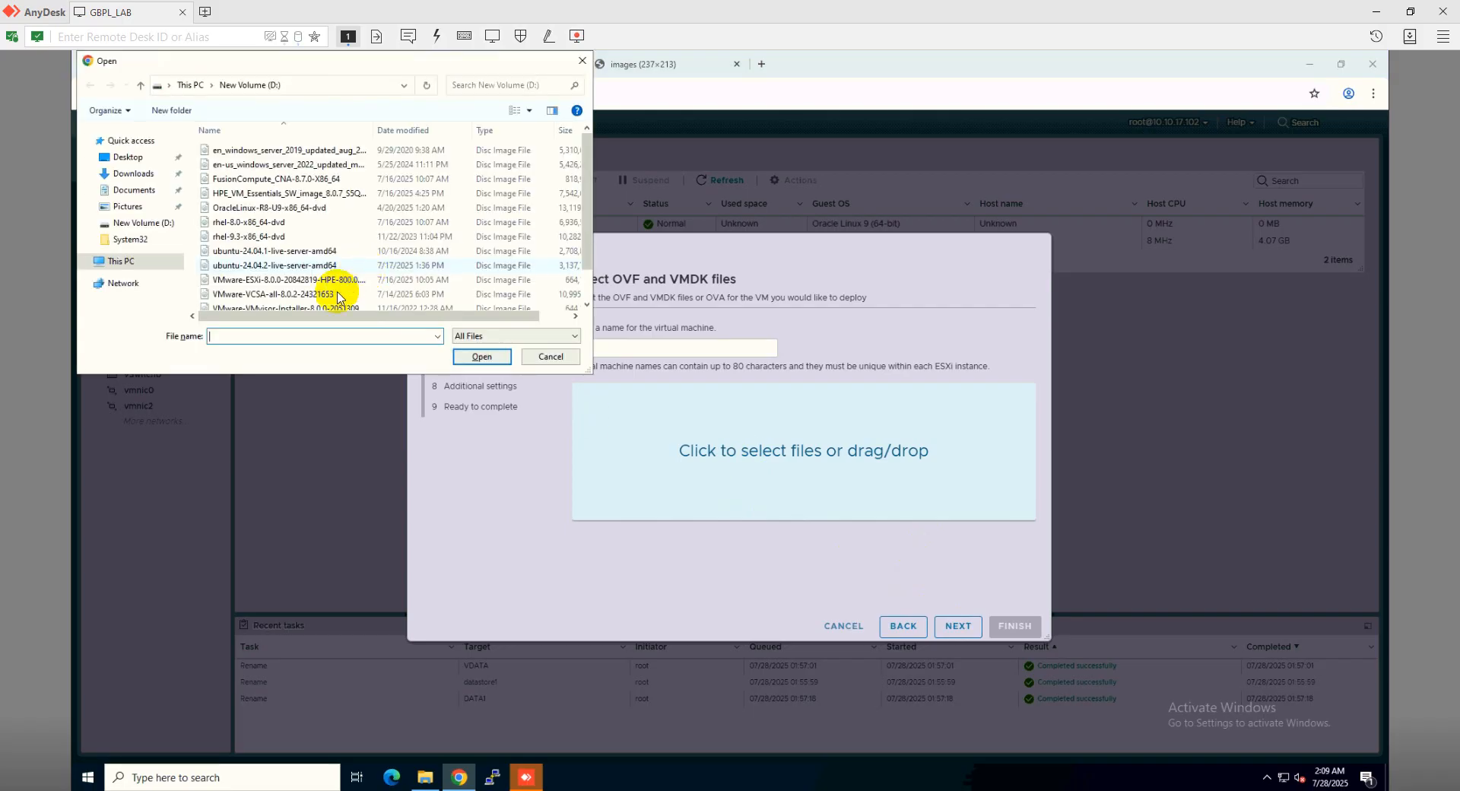
pyautogui.click(133, 176)
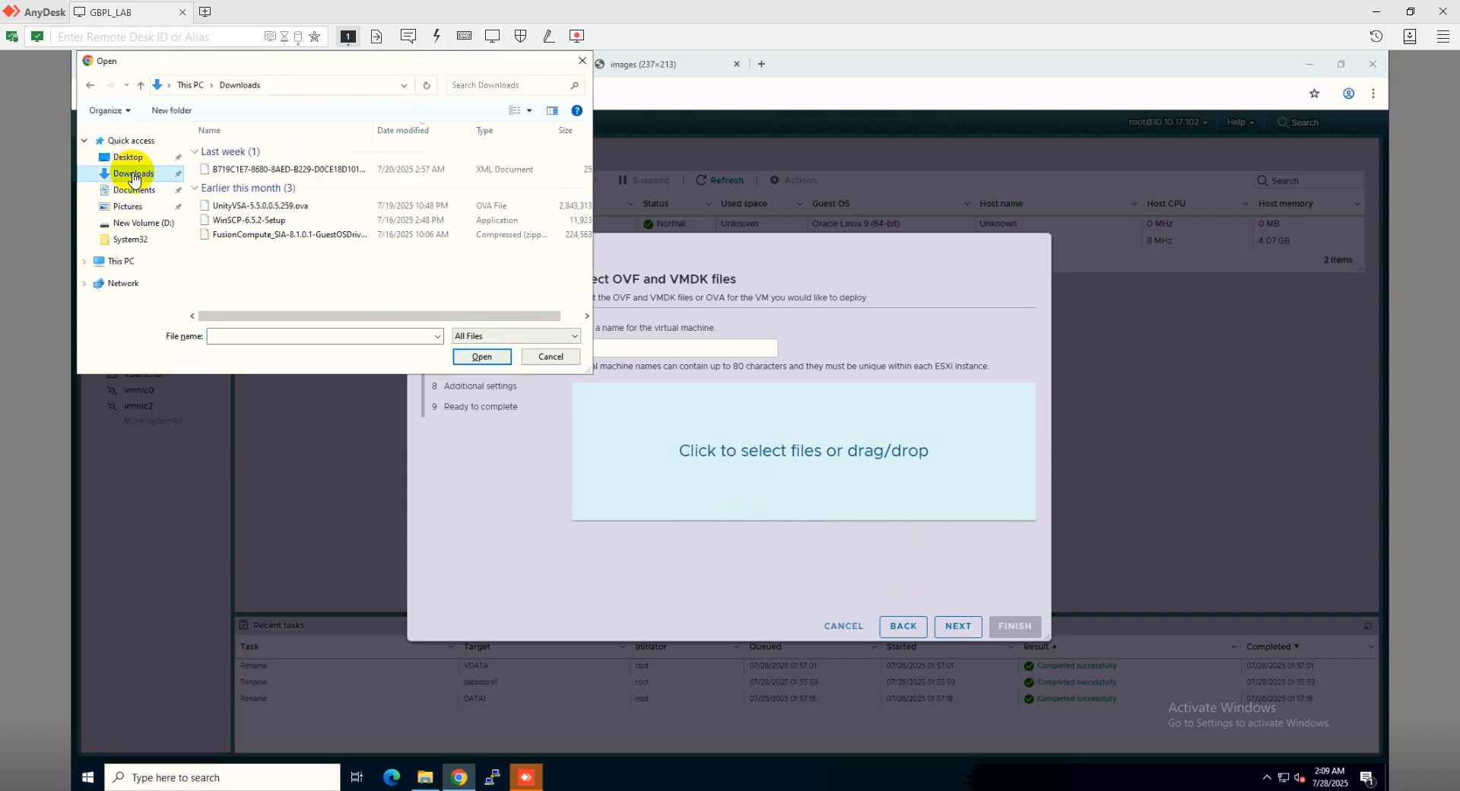
pyautogui.click(271, 206)
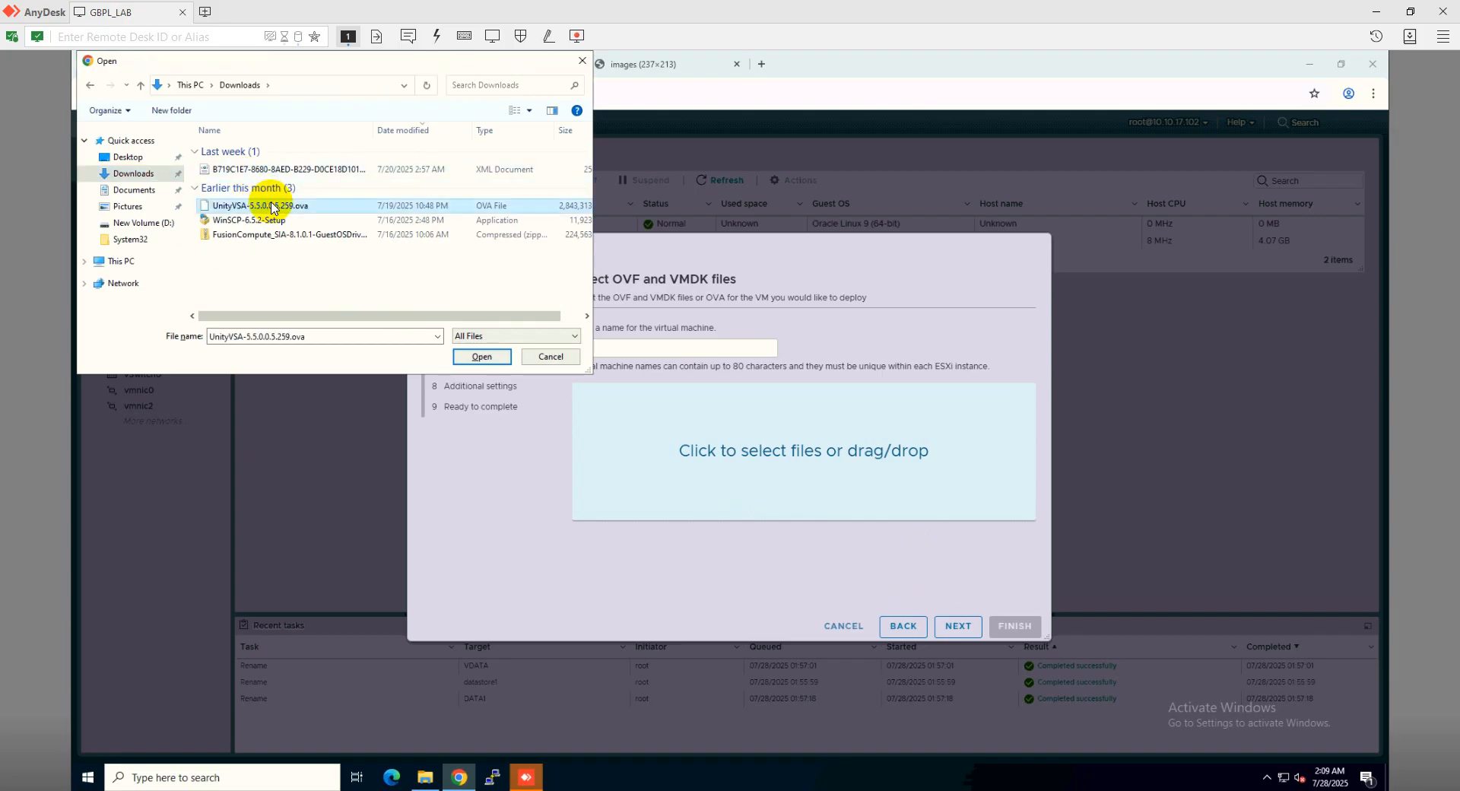
pyautogui.click(479, 357)
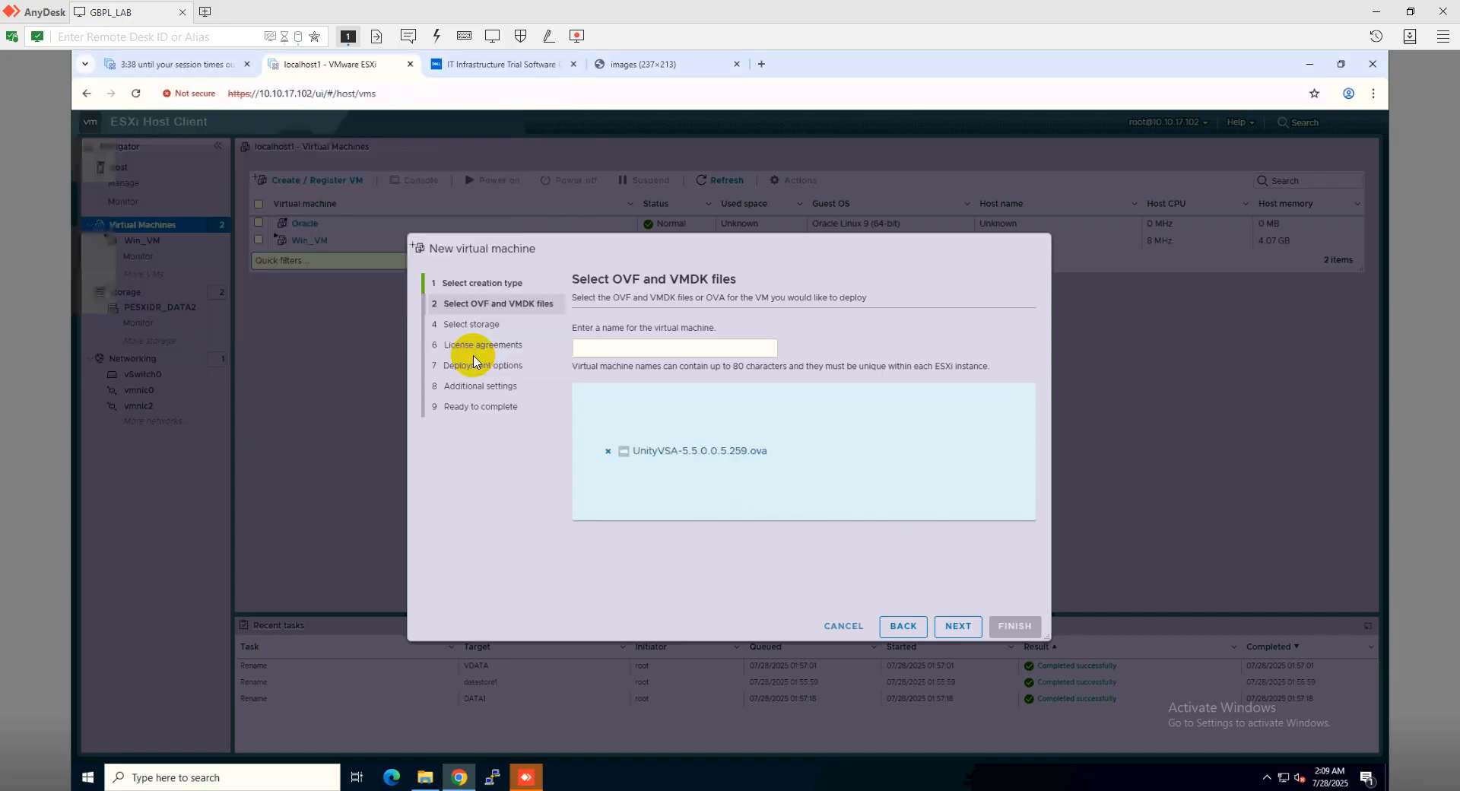
pyautogui.click(630, 344)
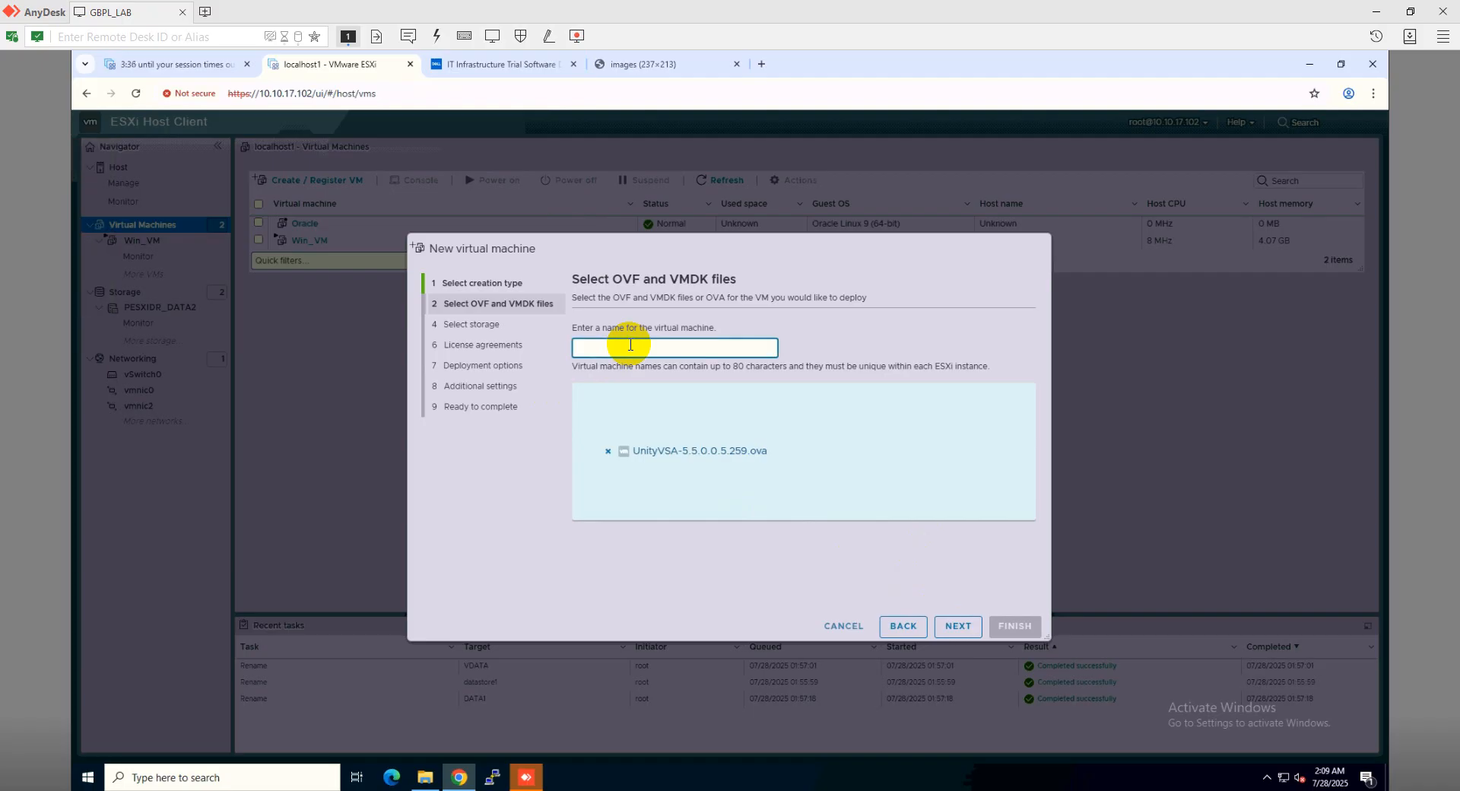
pyautogui.write('UNITYDR')
# Place UNITYDR on the PESXIDR_DATA2 datastore and disable automatic power-on after deployment
pyautogui.click(958, 626)
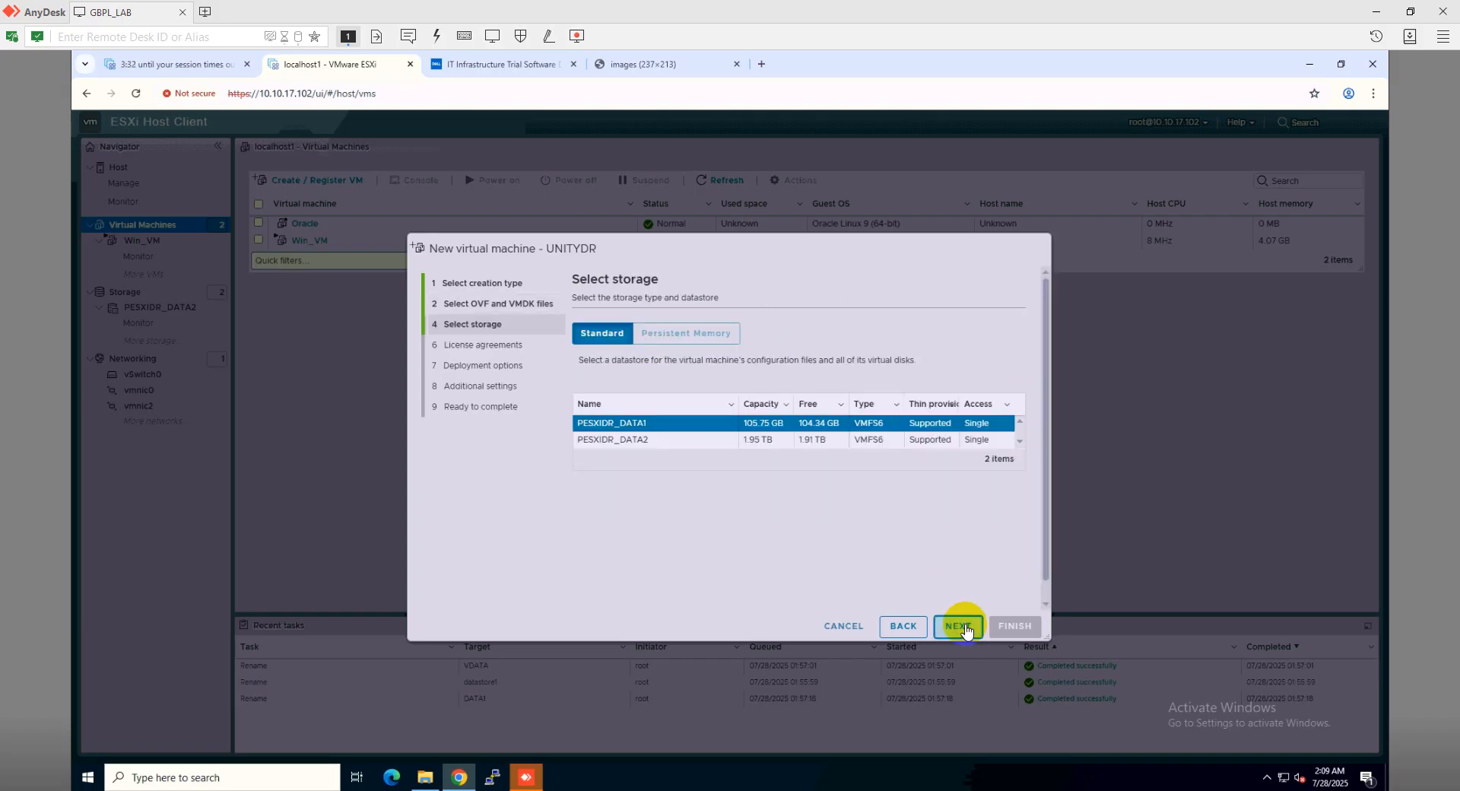
pyautogui.click(688, 447)
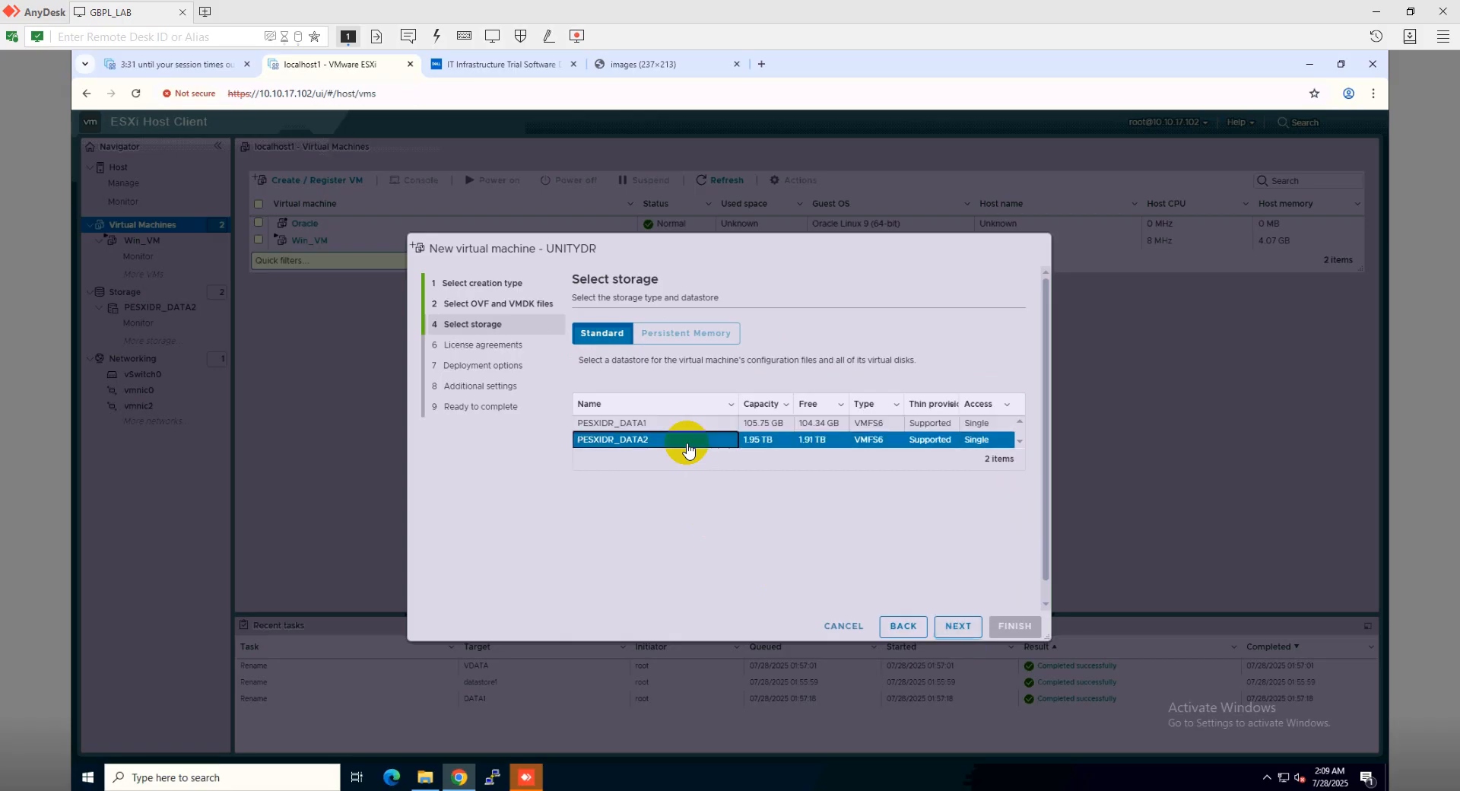
pyautogui.click(959, 625)
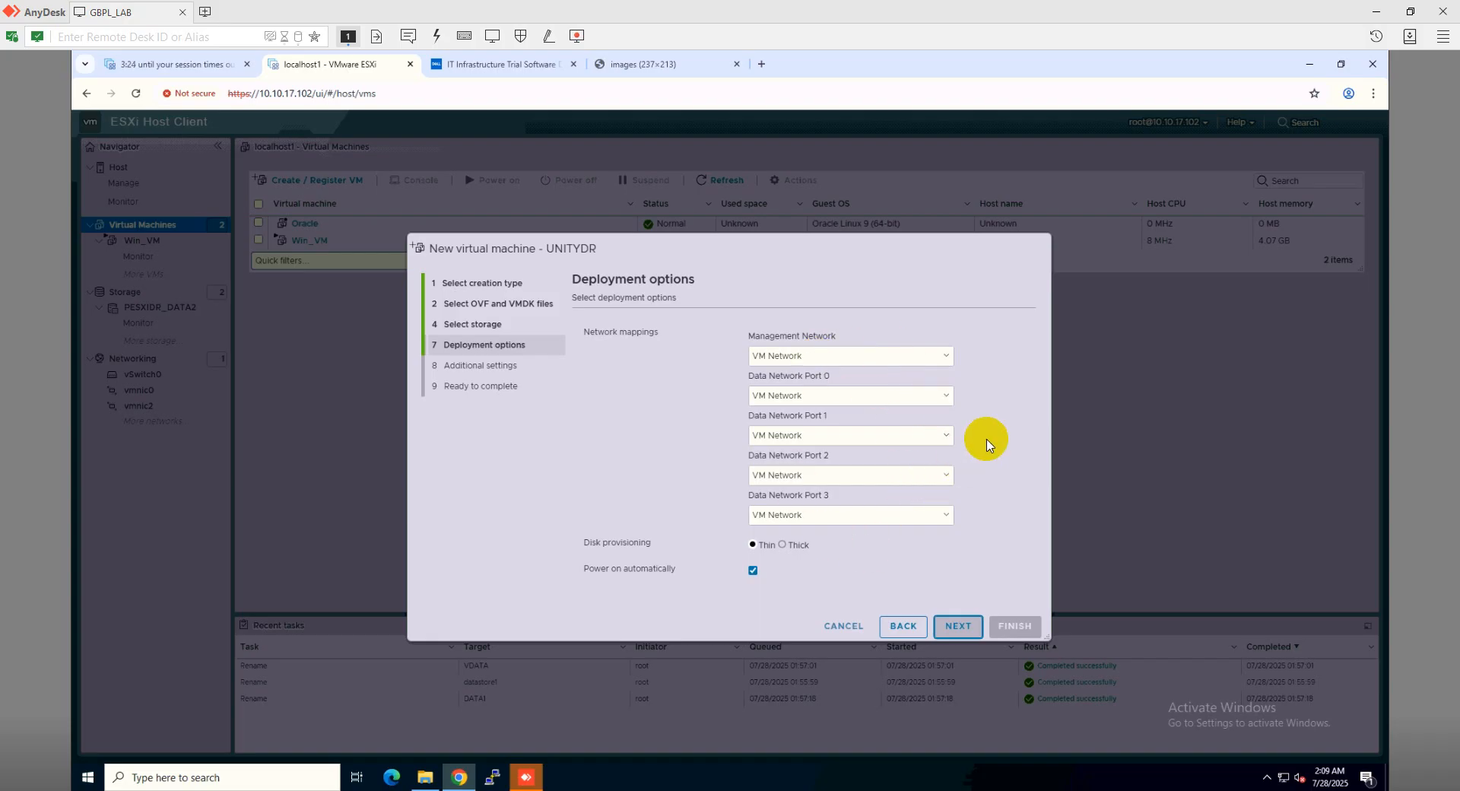
pyautogui.click(752, 571)
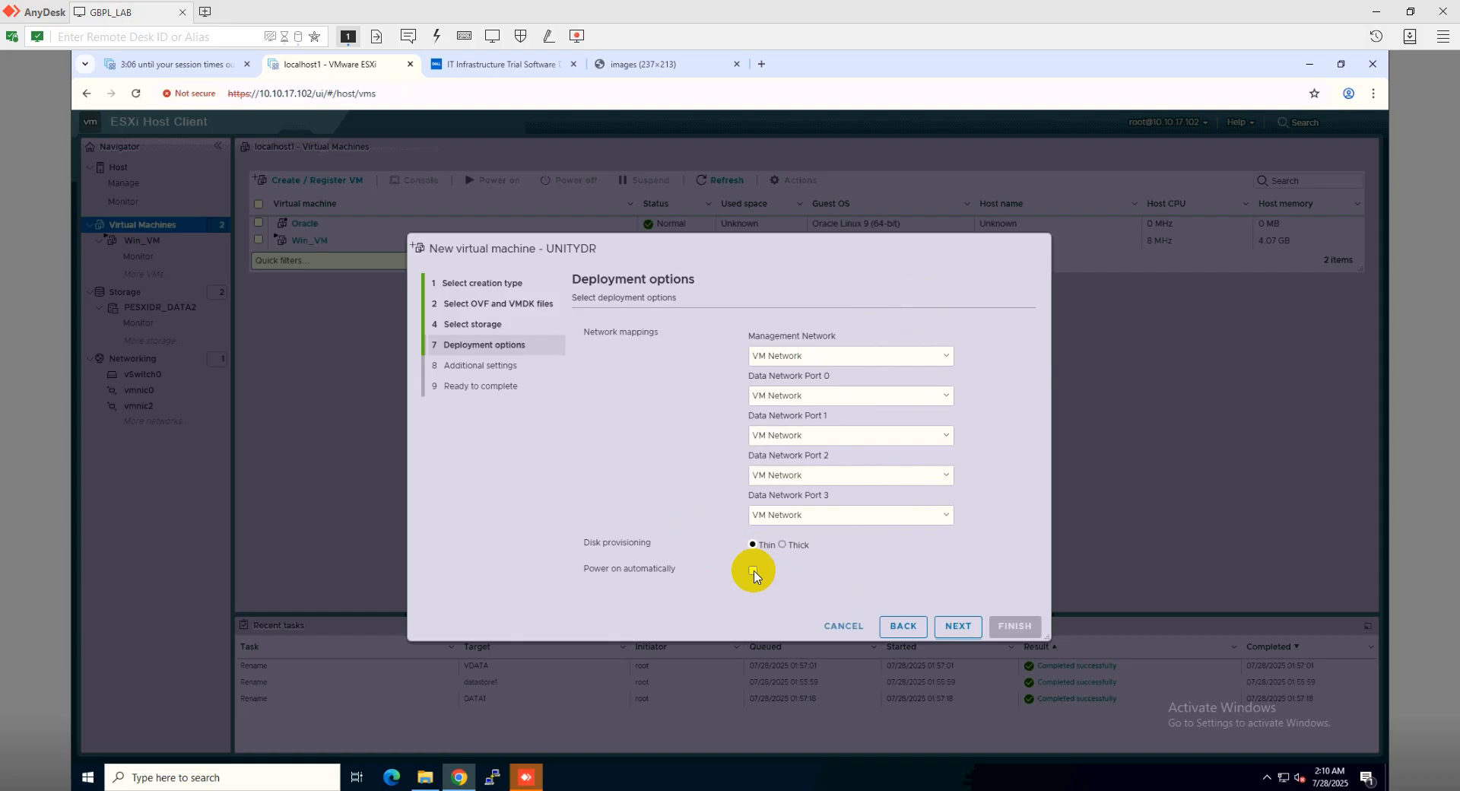
# Fill in the system name, management IP, subnet mask and gateway 10.10.17.1
pyautogui.click(959, 627)
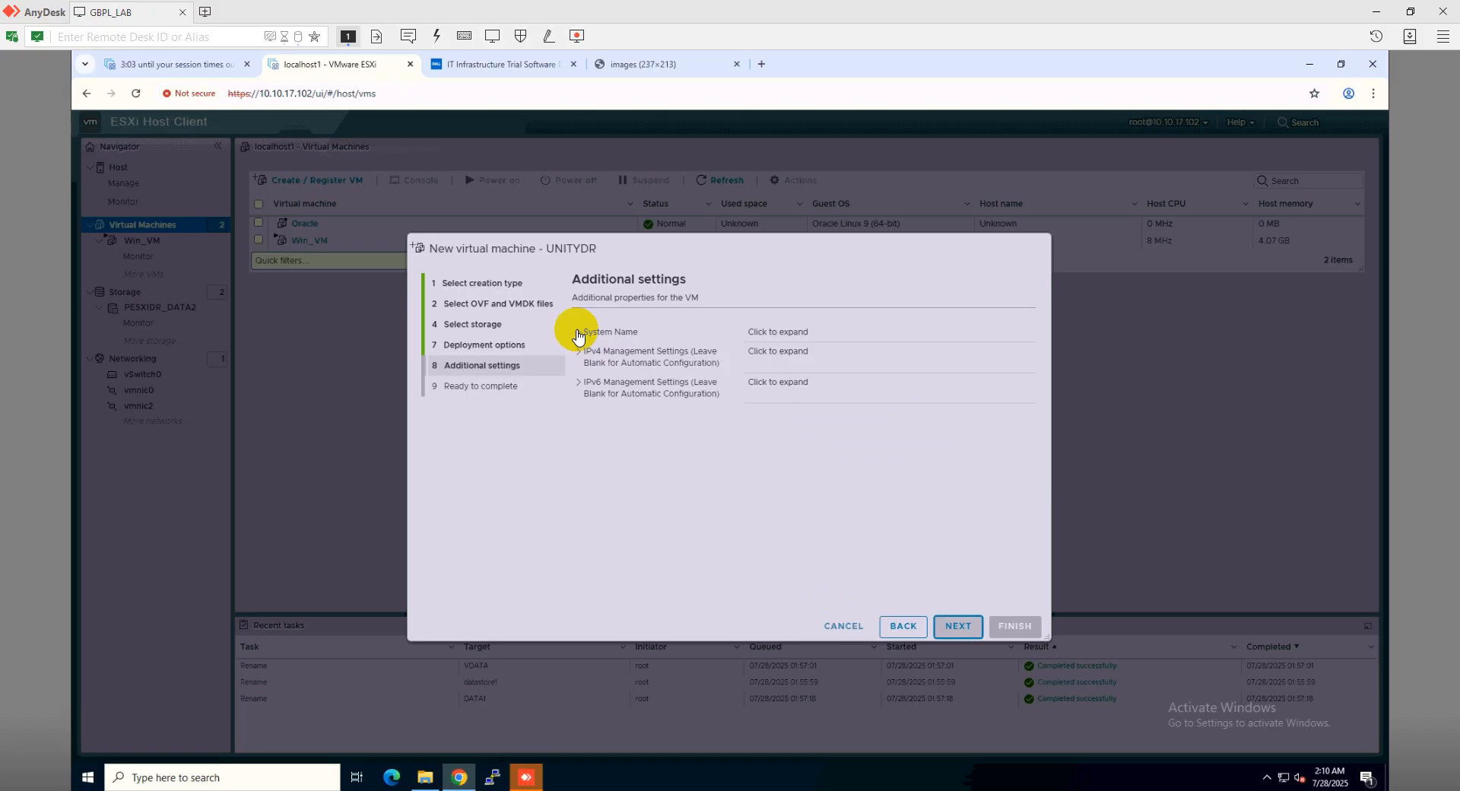
pyautogui.click(578, 333)
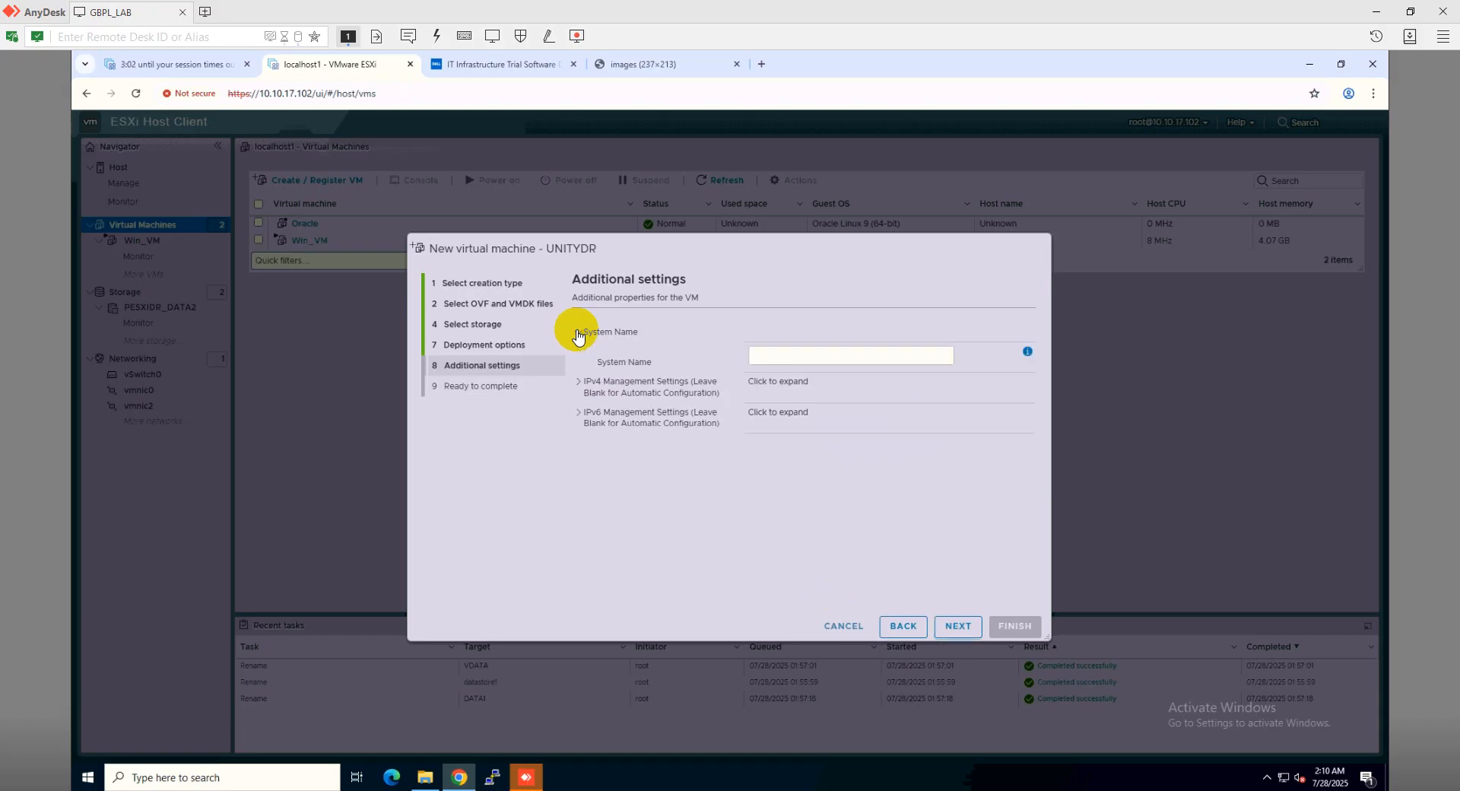
pyautogui.click(805, 355)
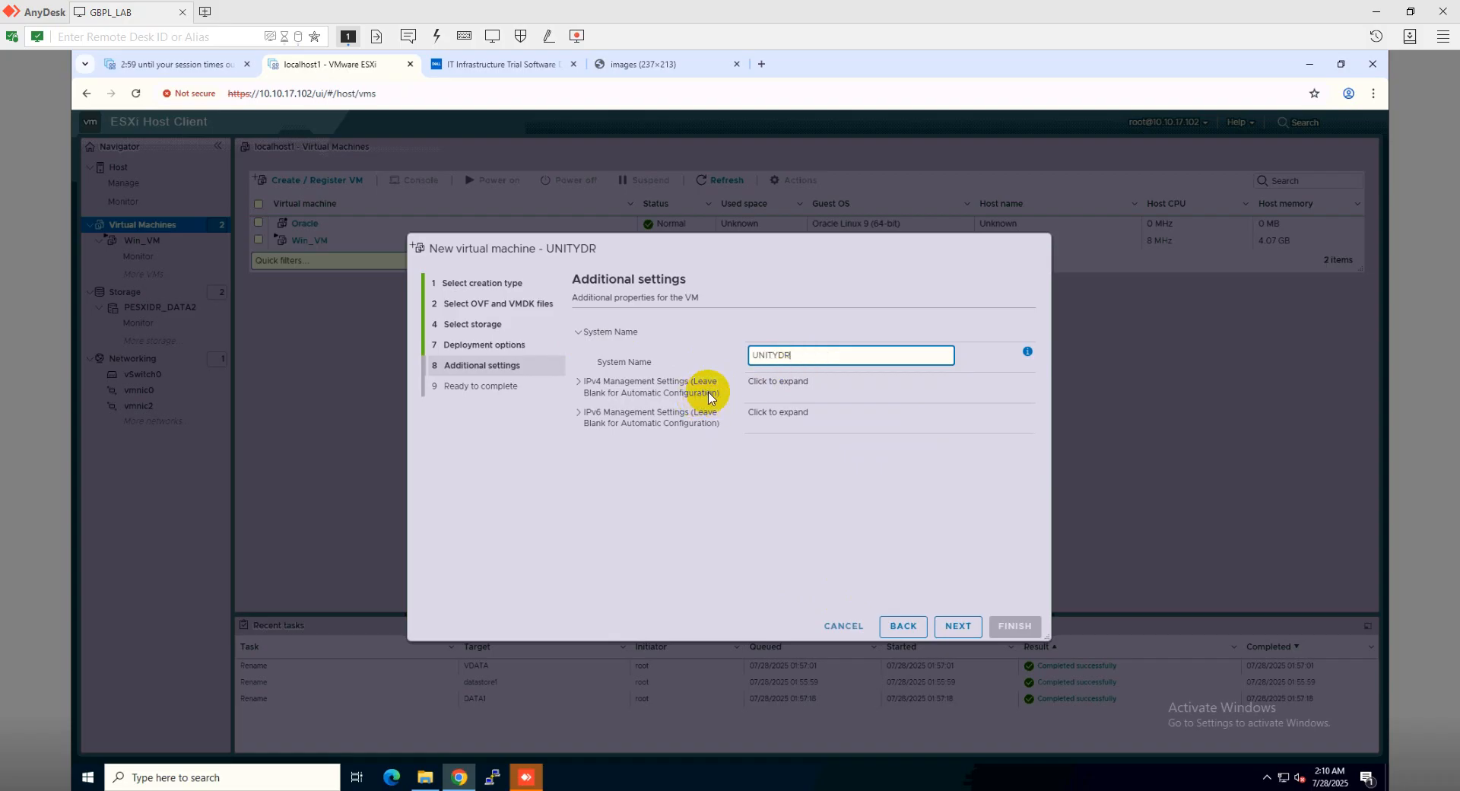
pyautogui.click(575, 386)
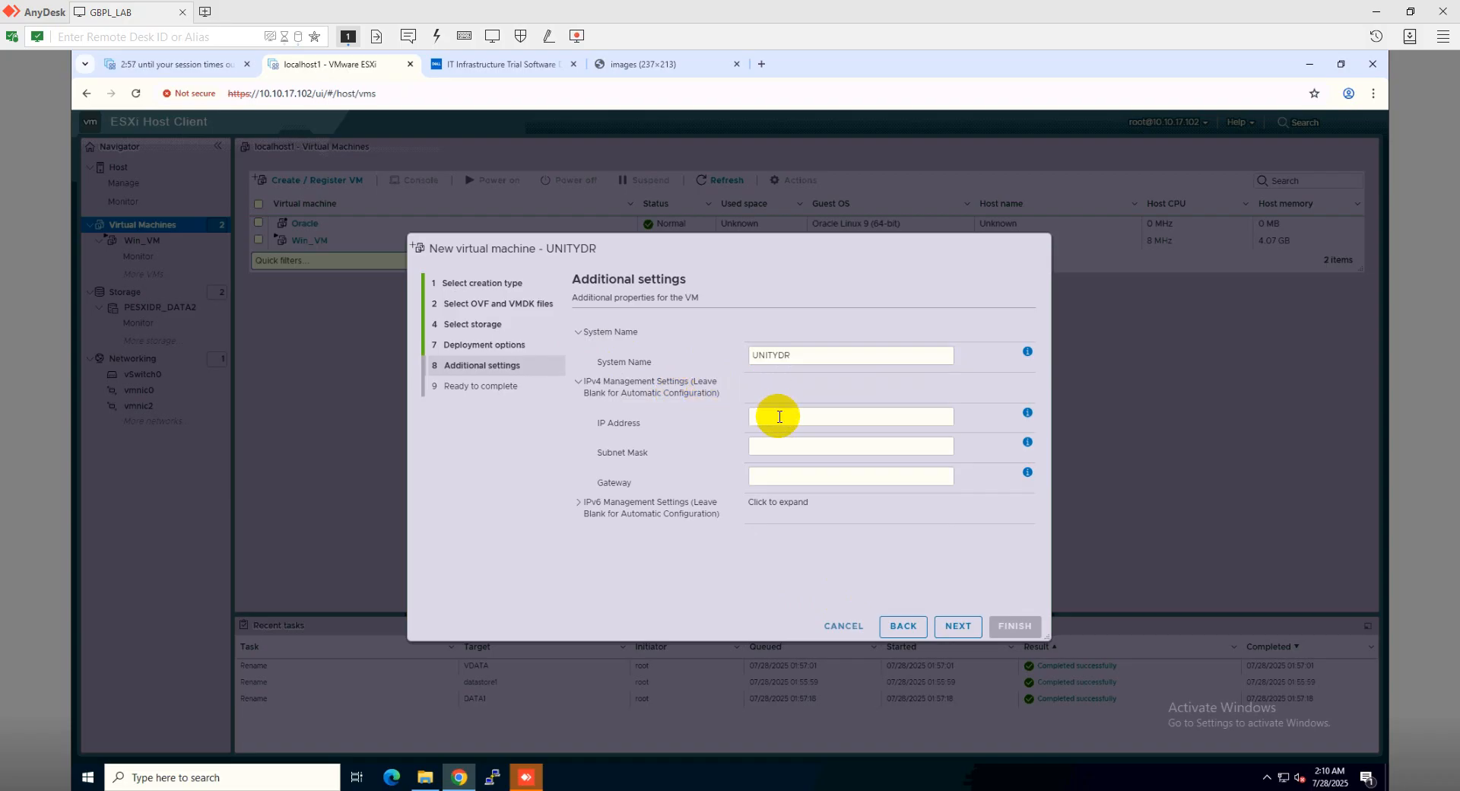
pyautogui.click(779, 416)
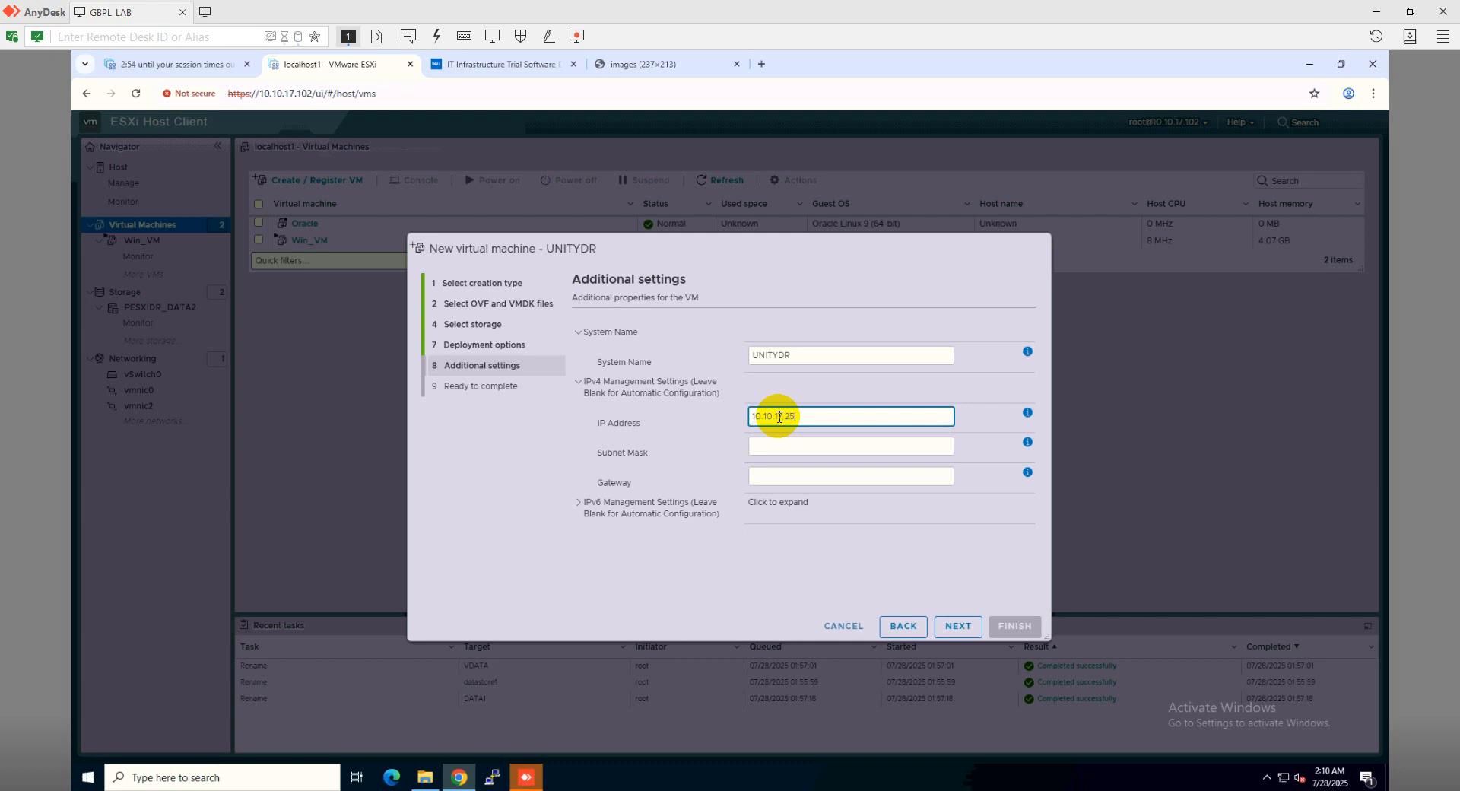
pyautogui.click(793, 446)
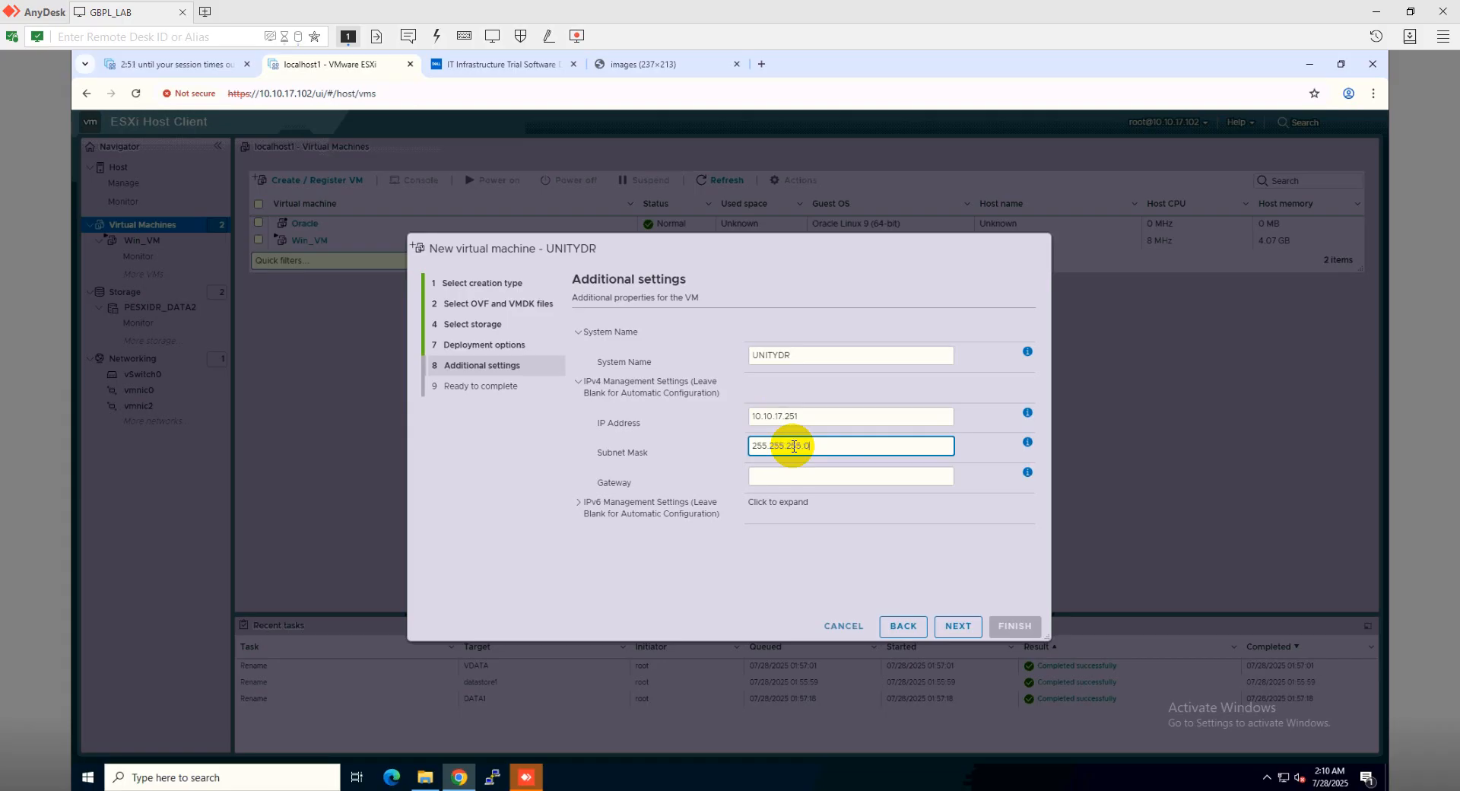
pyautogui.click(816, 474)
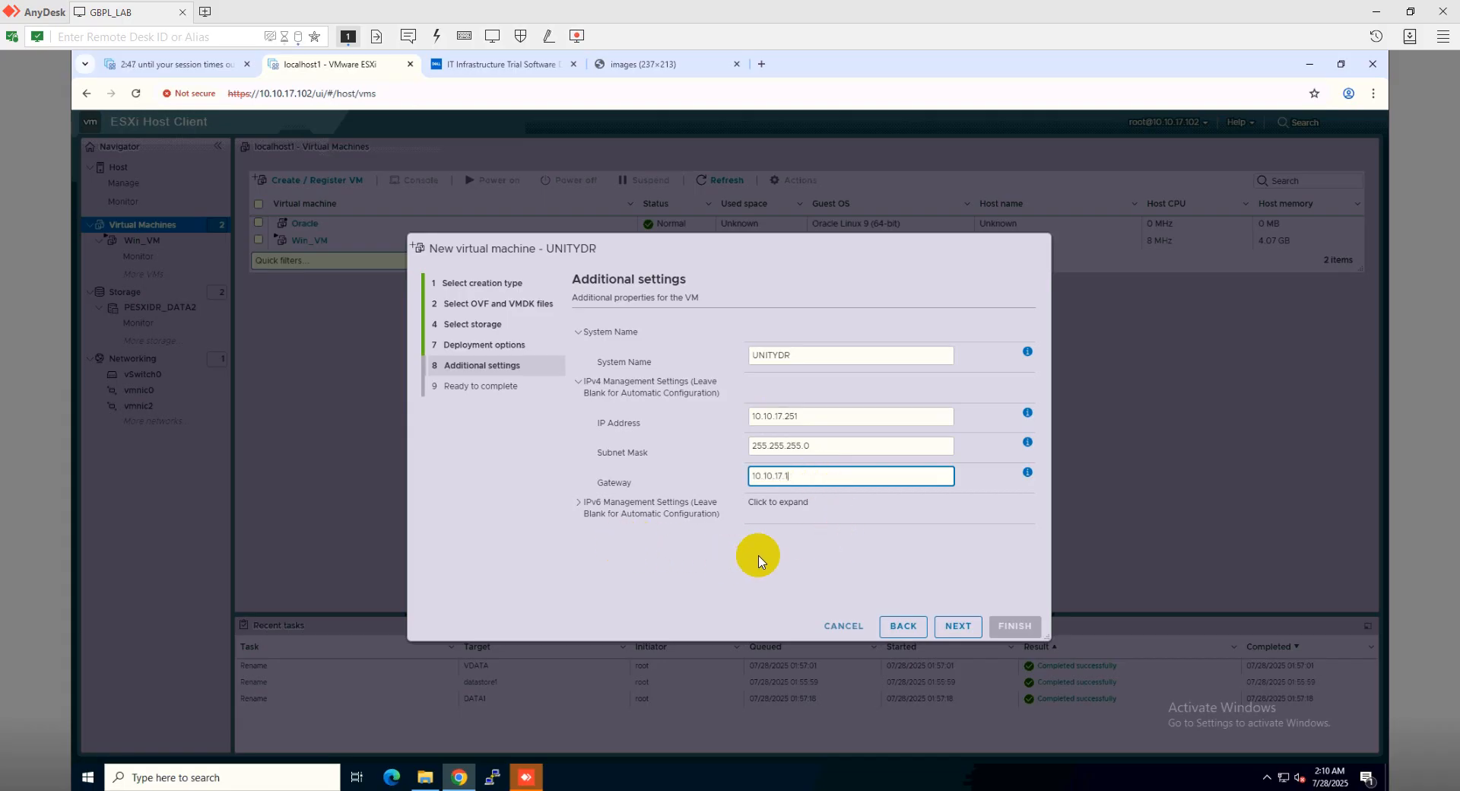
# Review the Ready to complete summary and finish deploying UNITYDR
pyautogui.click(952, 628)
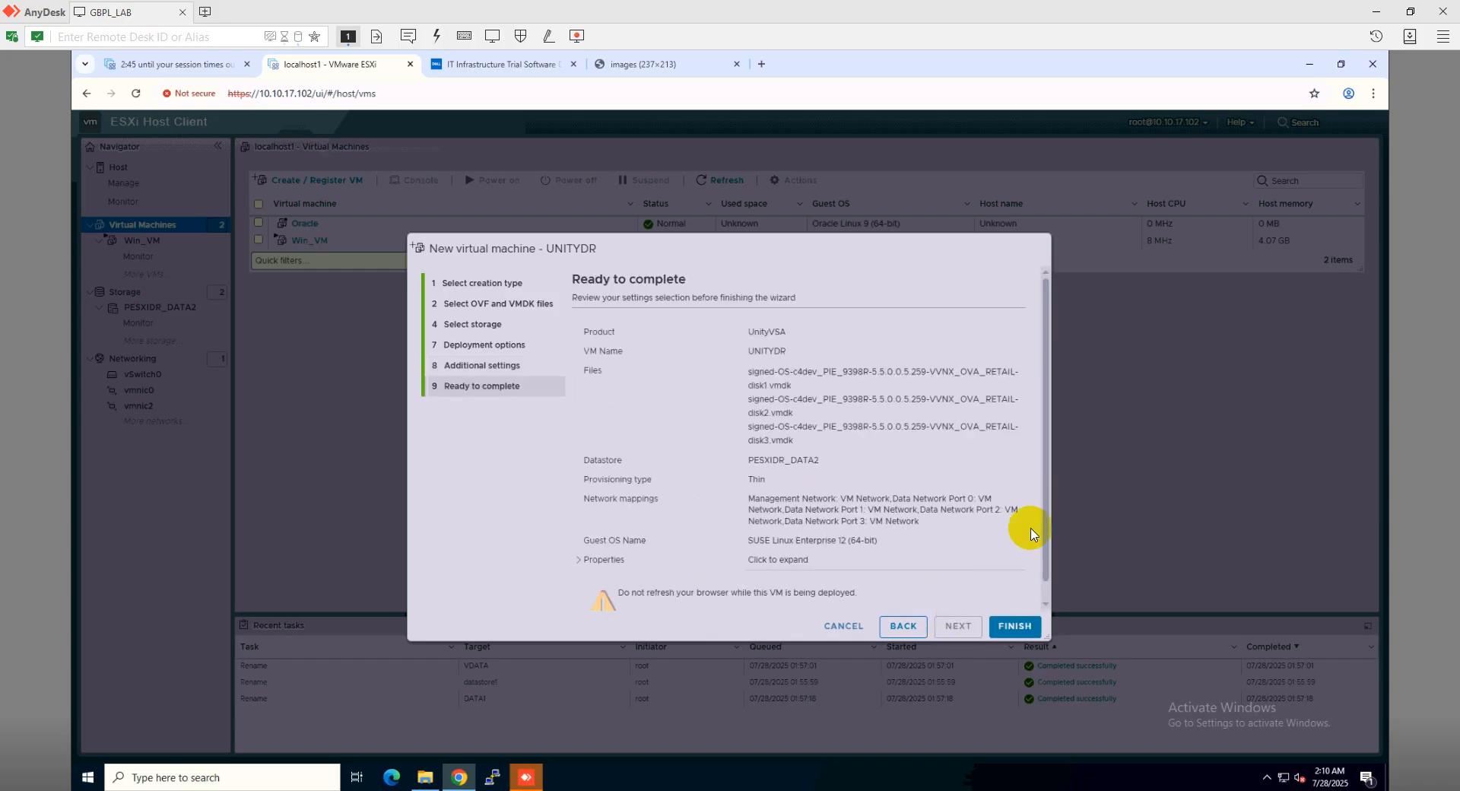
pyautogui.scroll(-1, 1031, 534)
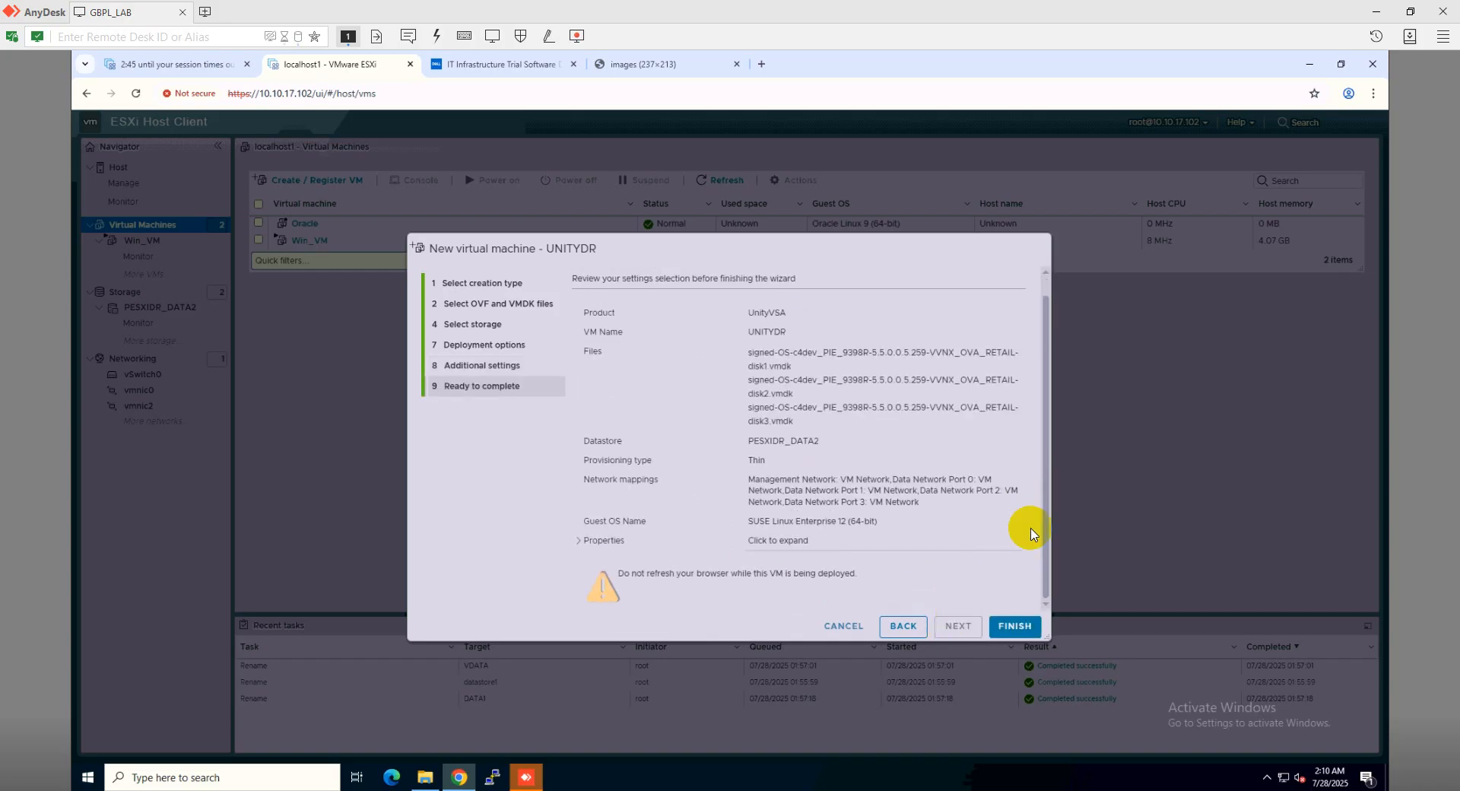
pyautogui.click(1015, 625)
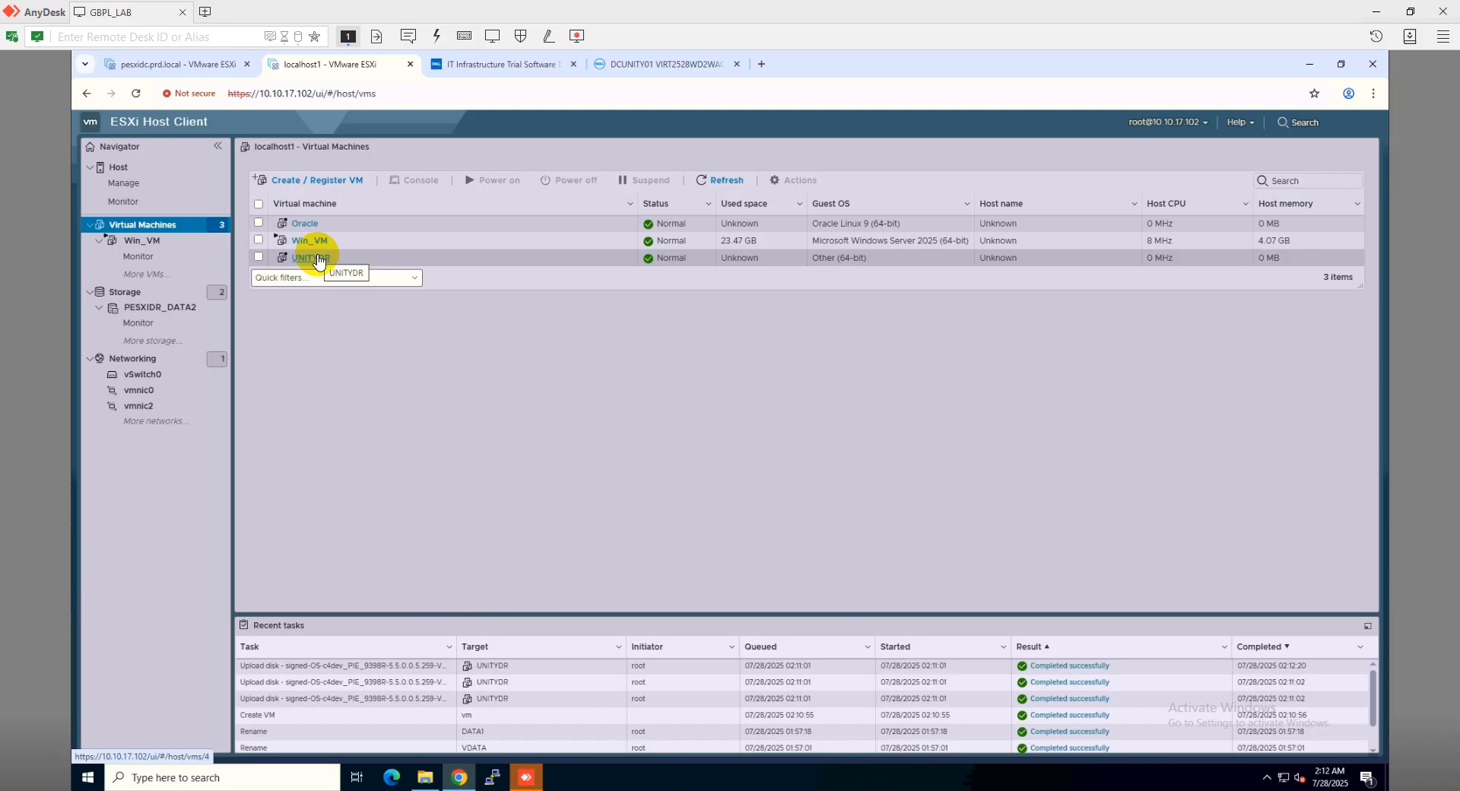
# Select UNITYDR in the Virtual Machines list and show its Actions menu
pyautogui.click(361, 260)
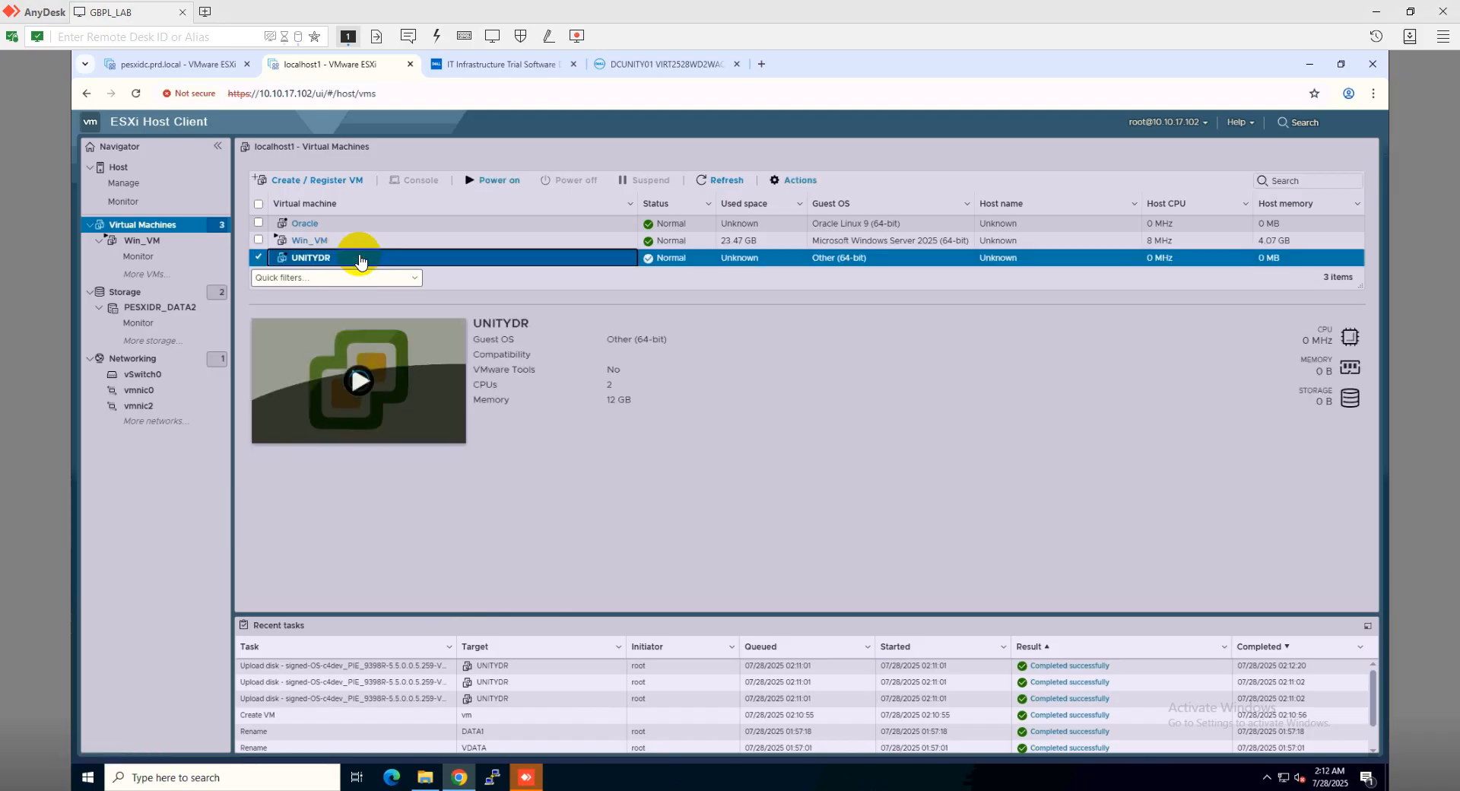
pyautogui.click(807, 184)
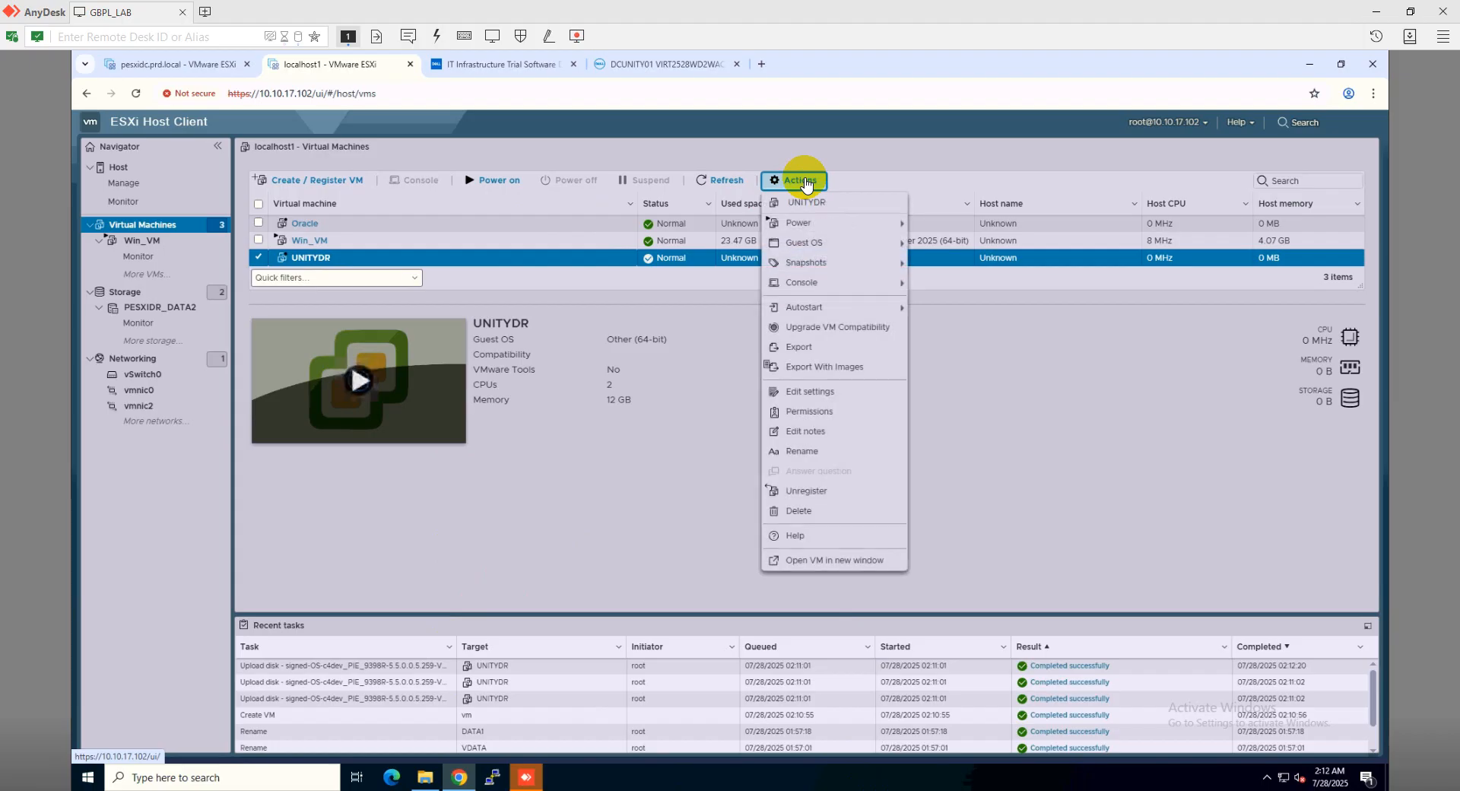
# Add a 1 TB thin-provisioned standard hard disk to UNITYDR, save, and power it on
pyautogui.click(802, 394)
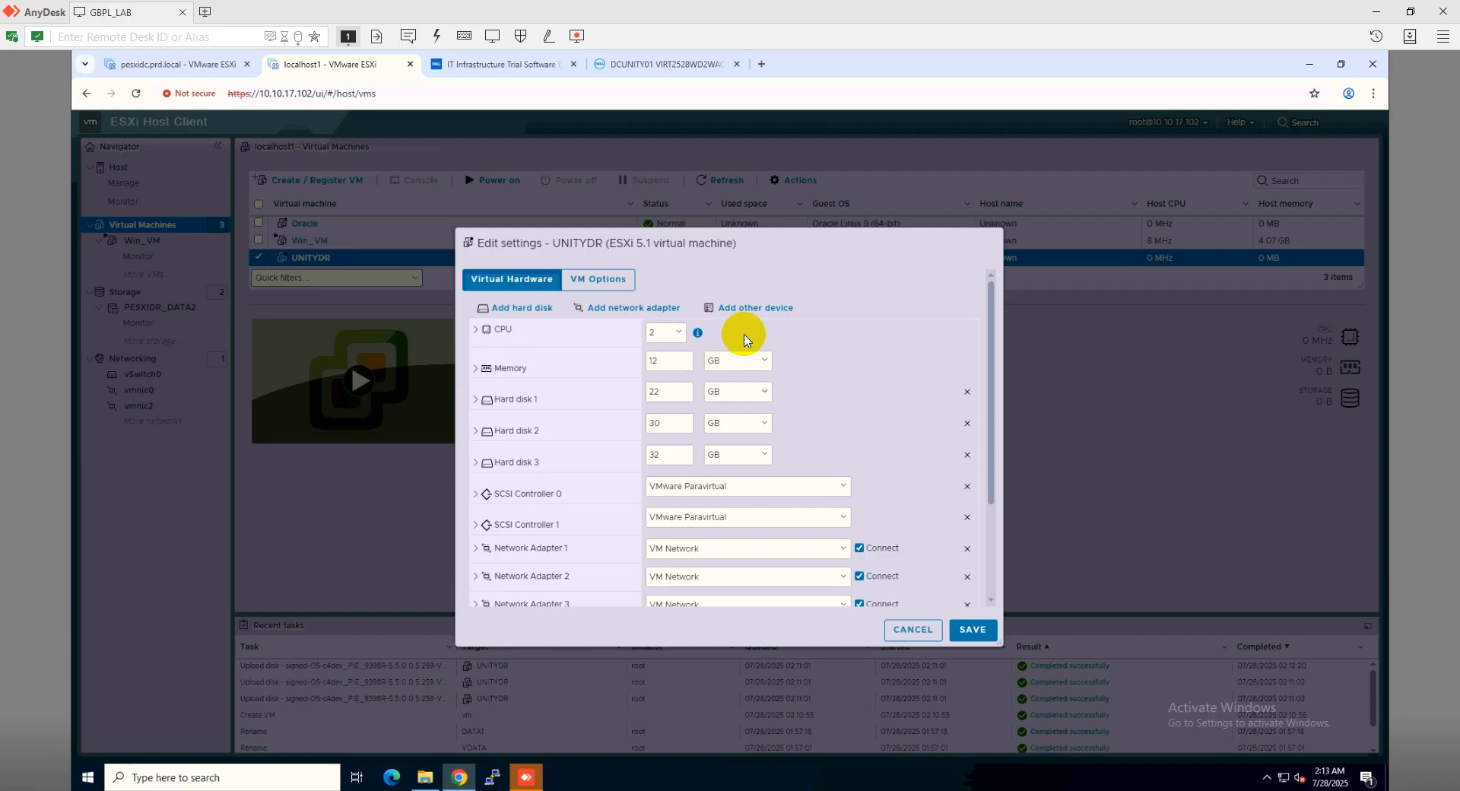
pyautogui.click(536, 310)
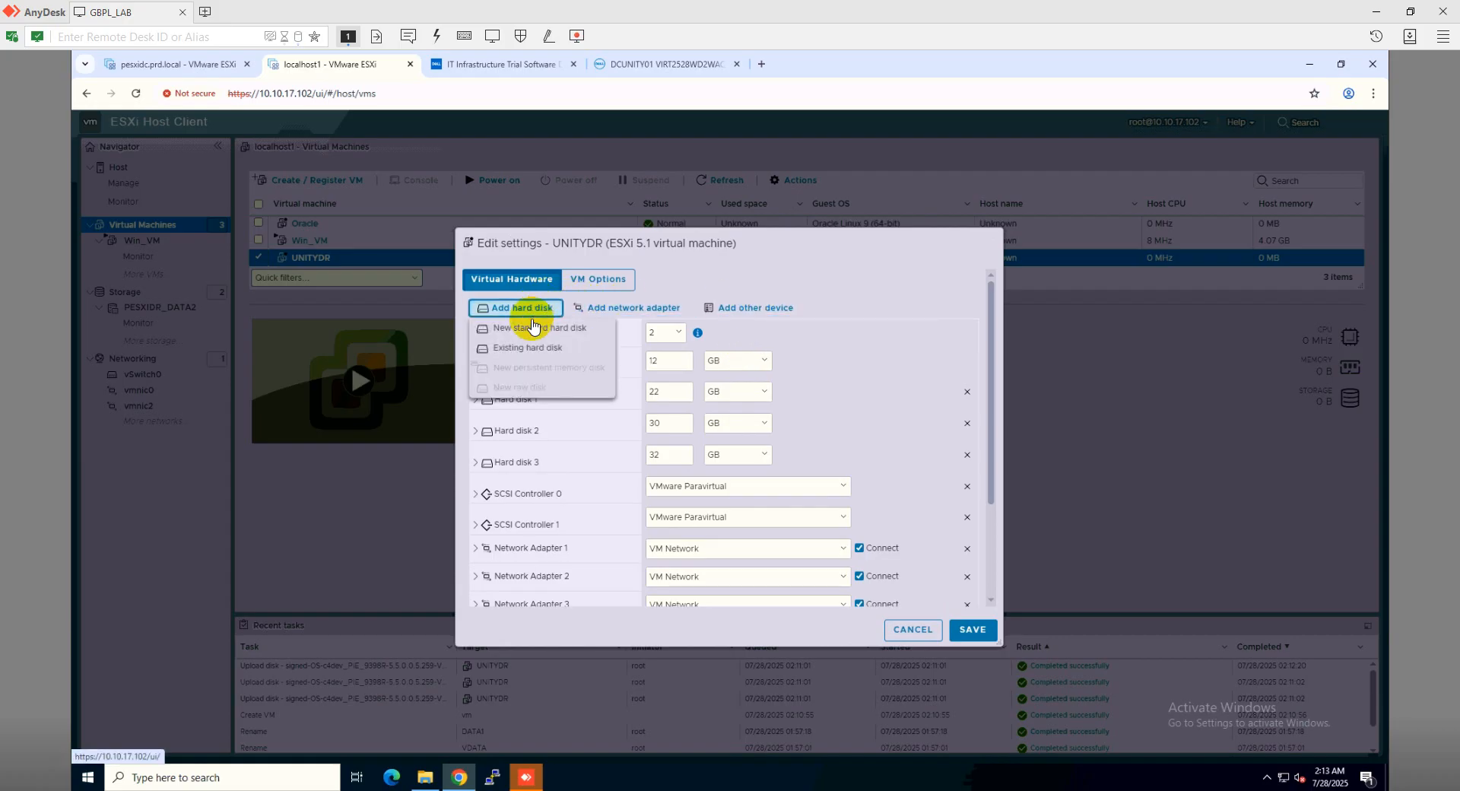
pyautogui.click(535, 333)
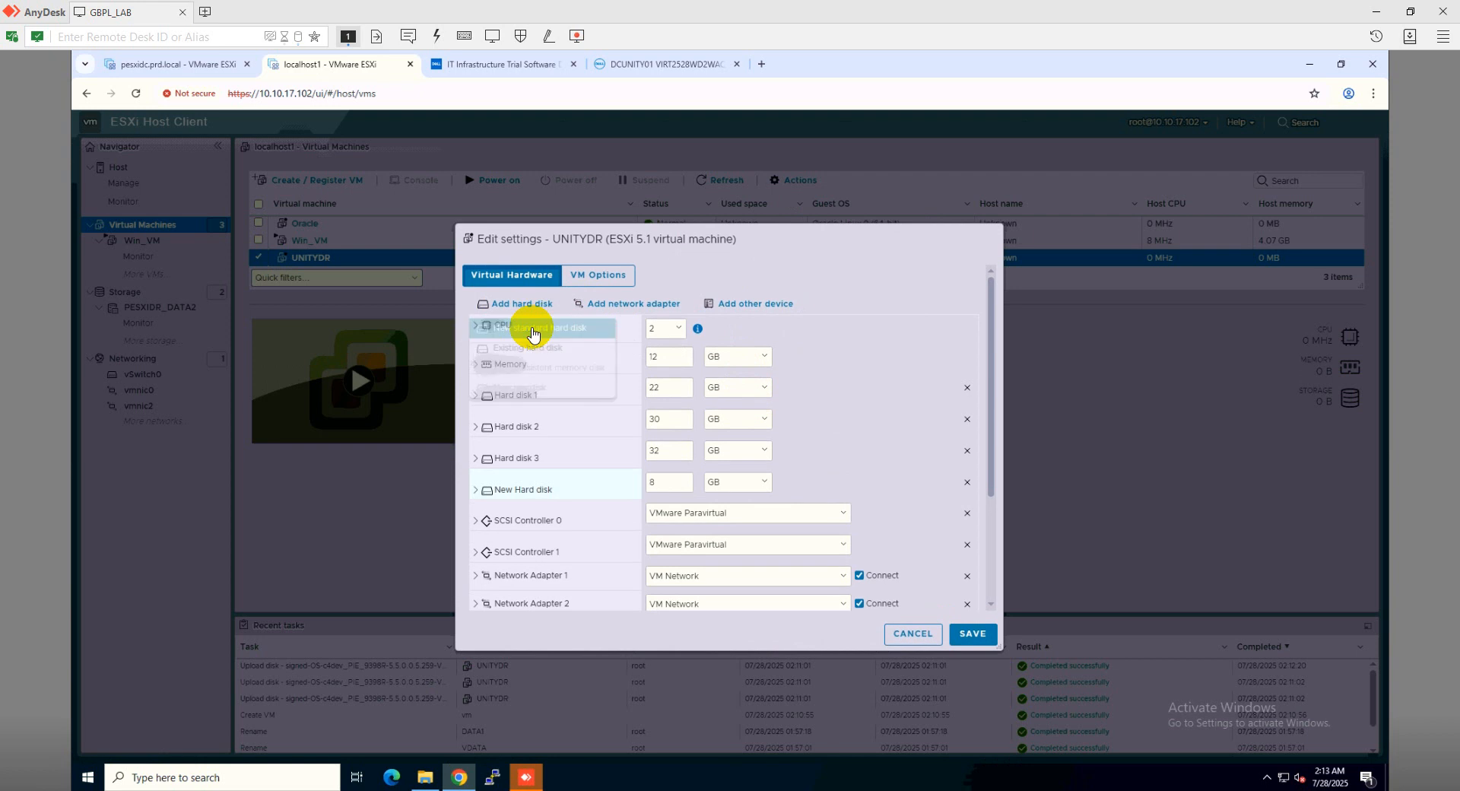
pyautogui.doubleClick(654, 479)
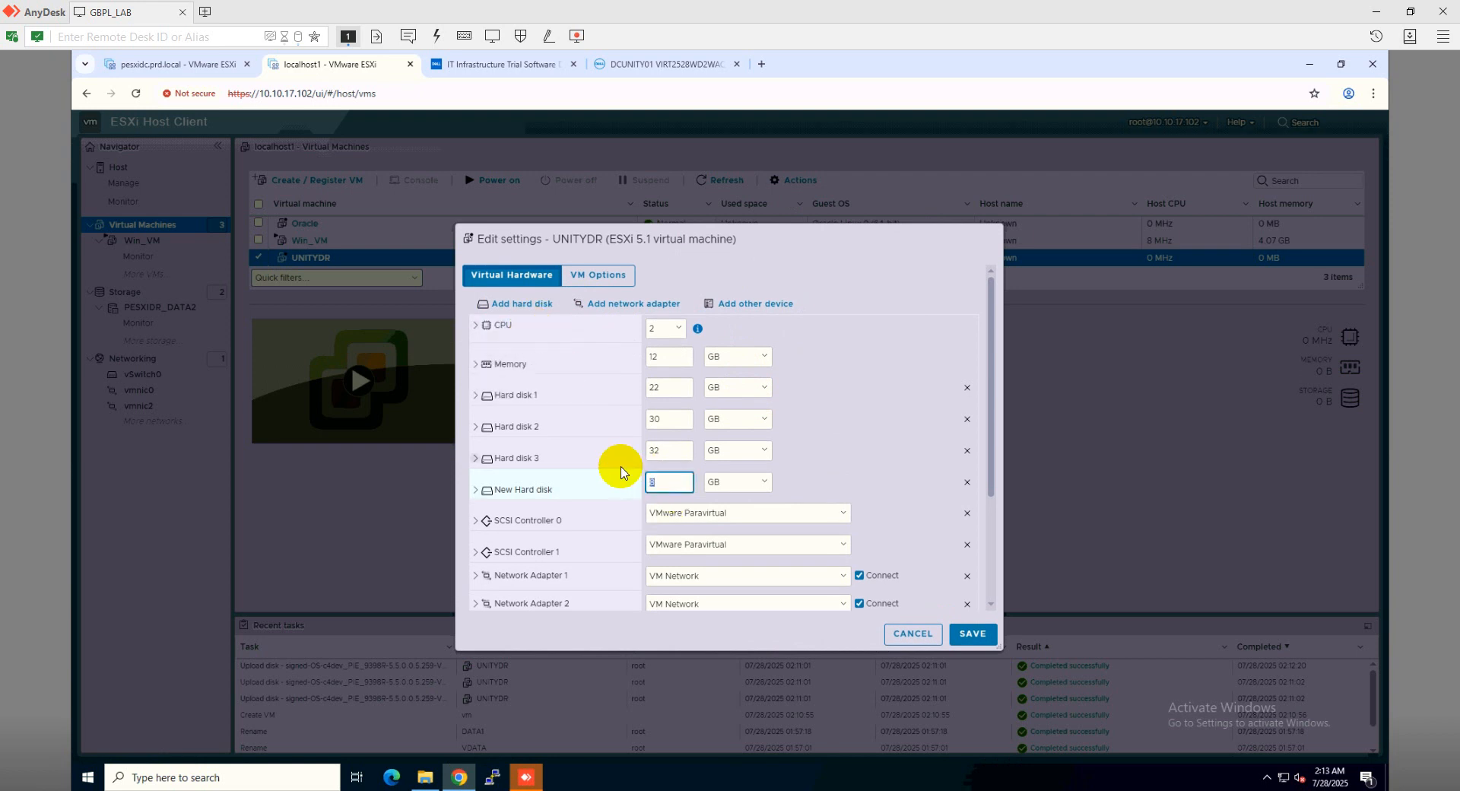
pyautogui.write('2')
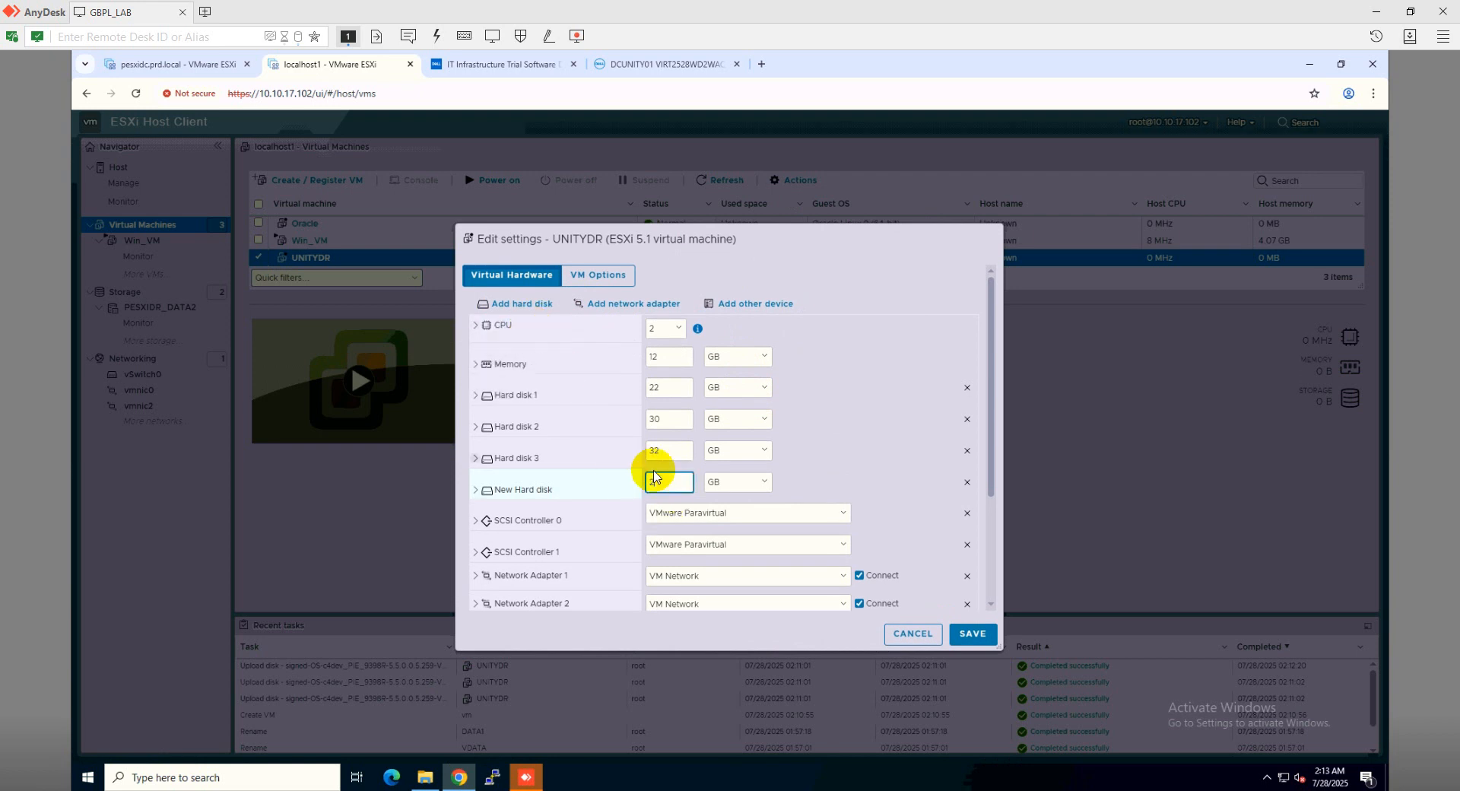
pyautogui.click(731, 480)
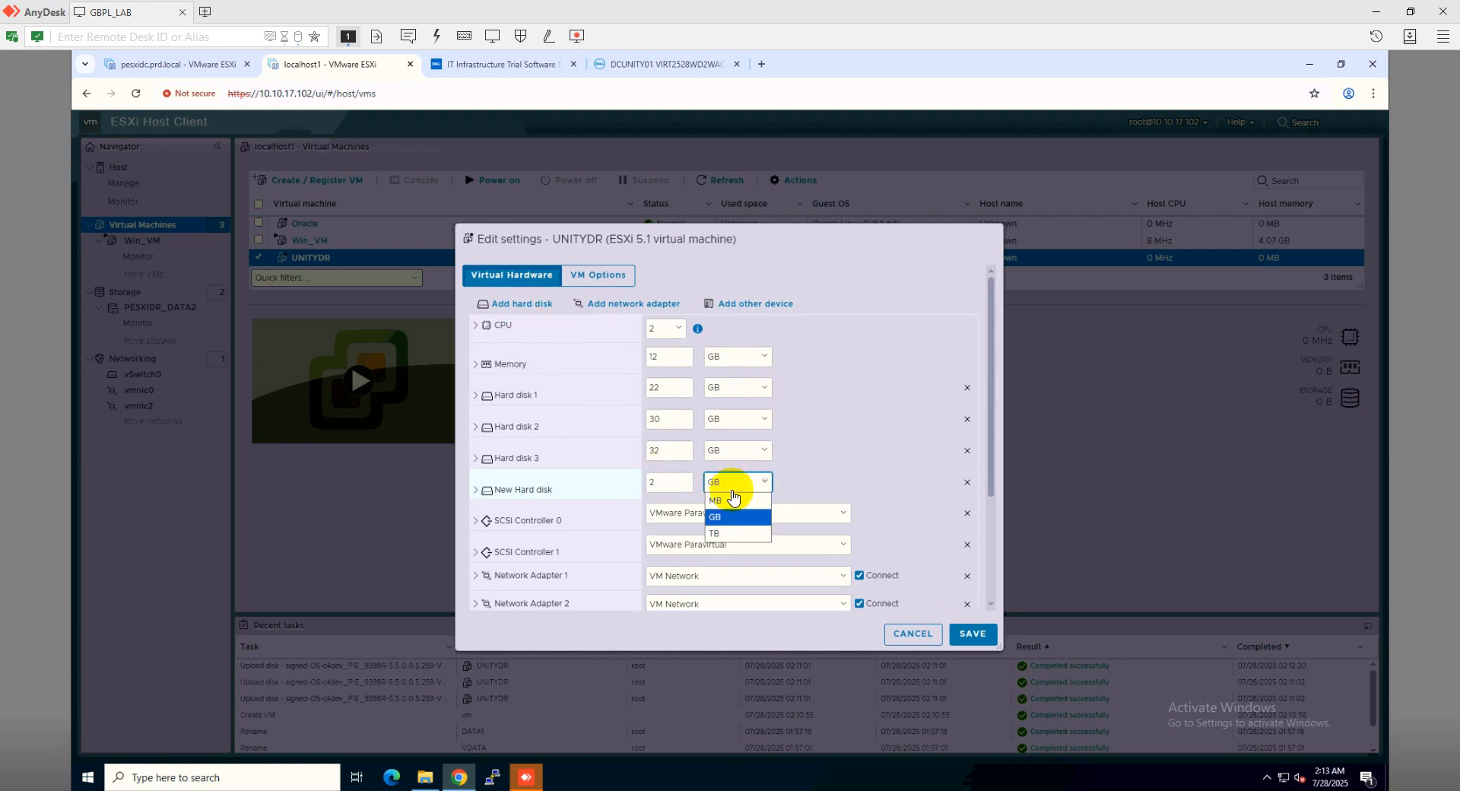
pyautogui.click(718, 534)
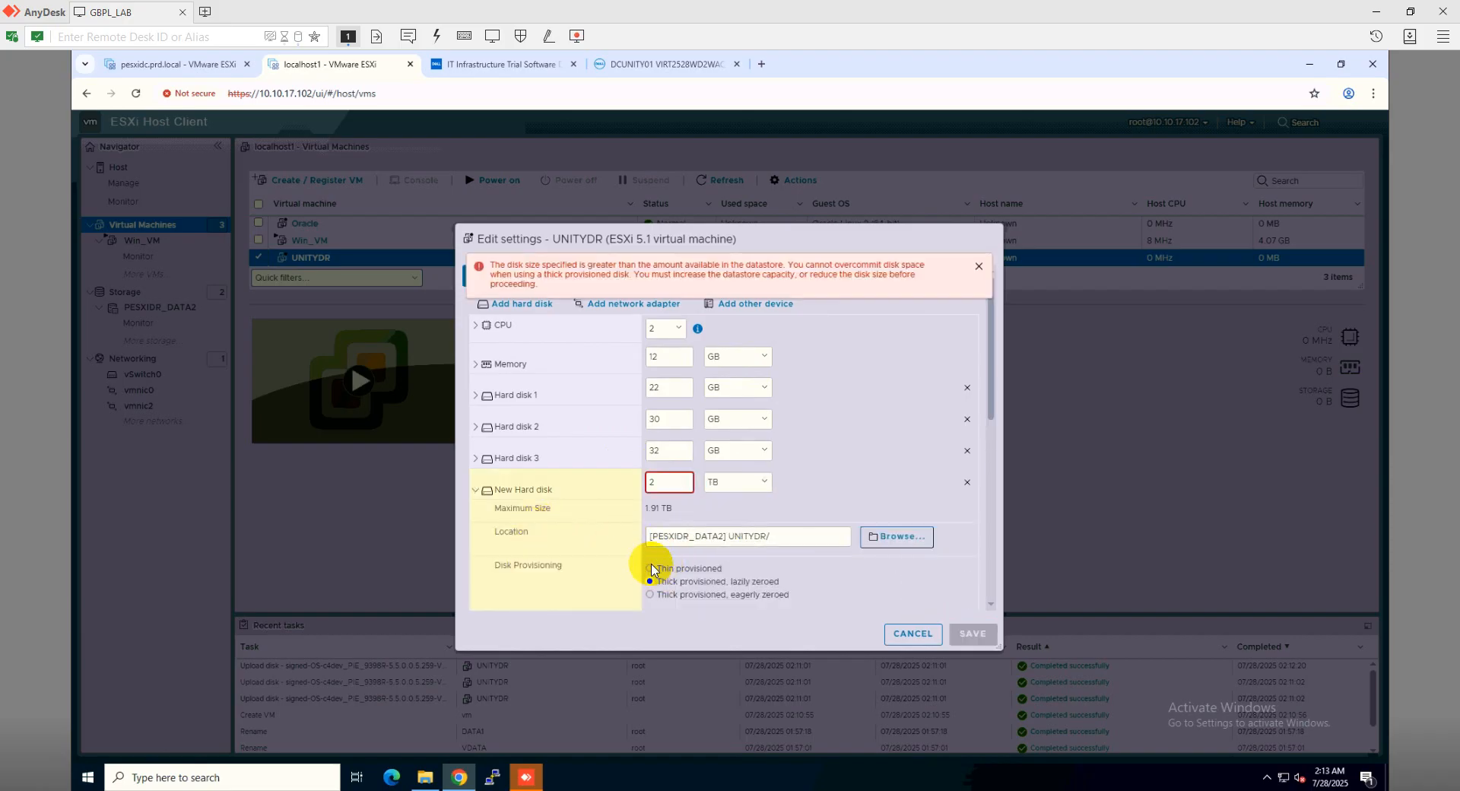
pyautogui.click(650, 568)
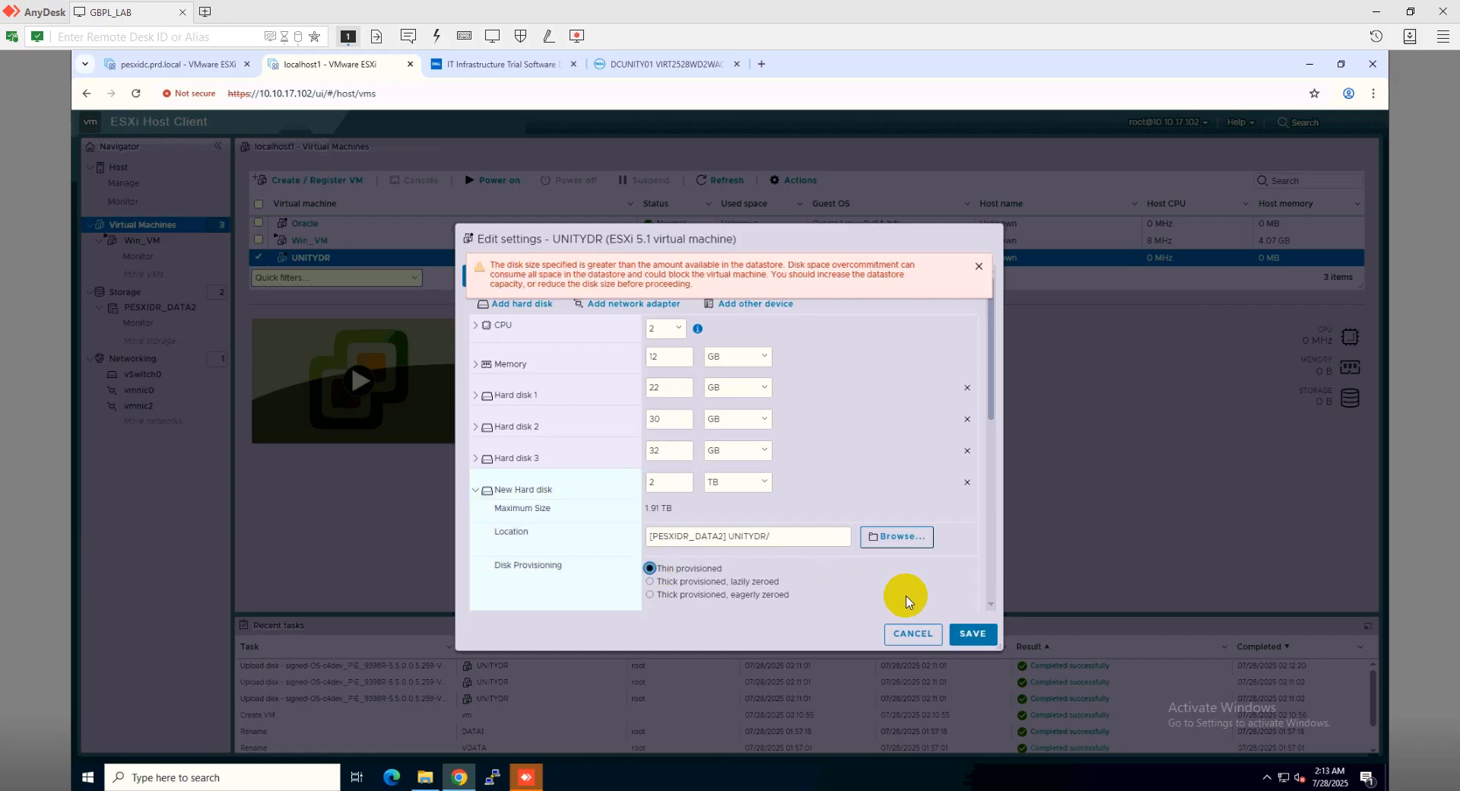
pyautogui.click(657, 481)
pyautogui.moveTo(657, 481); pyautogui.dragTo(607, 477)
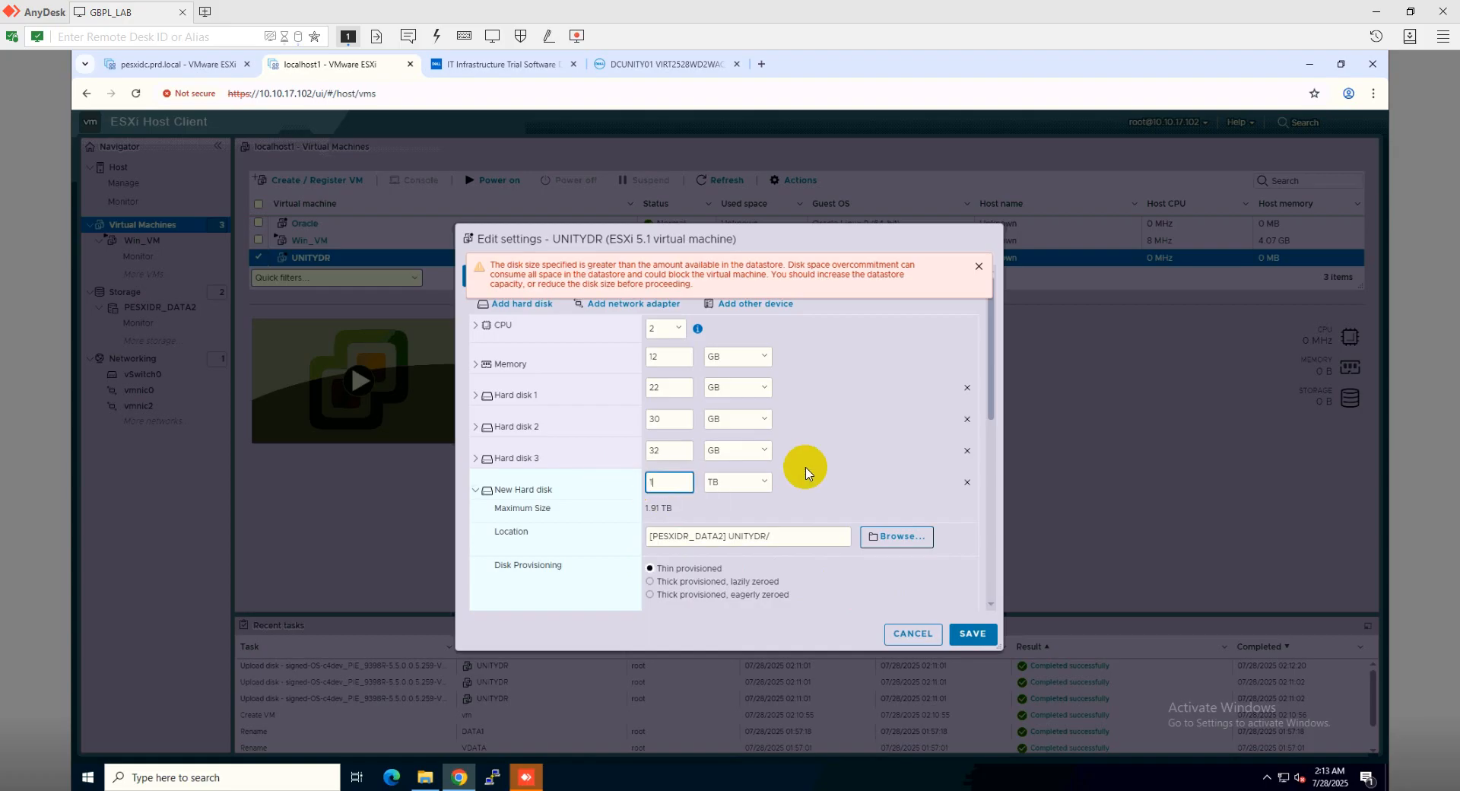
pyautogui.click(973, 632)
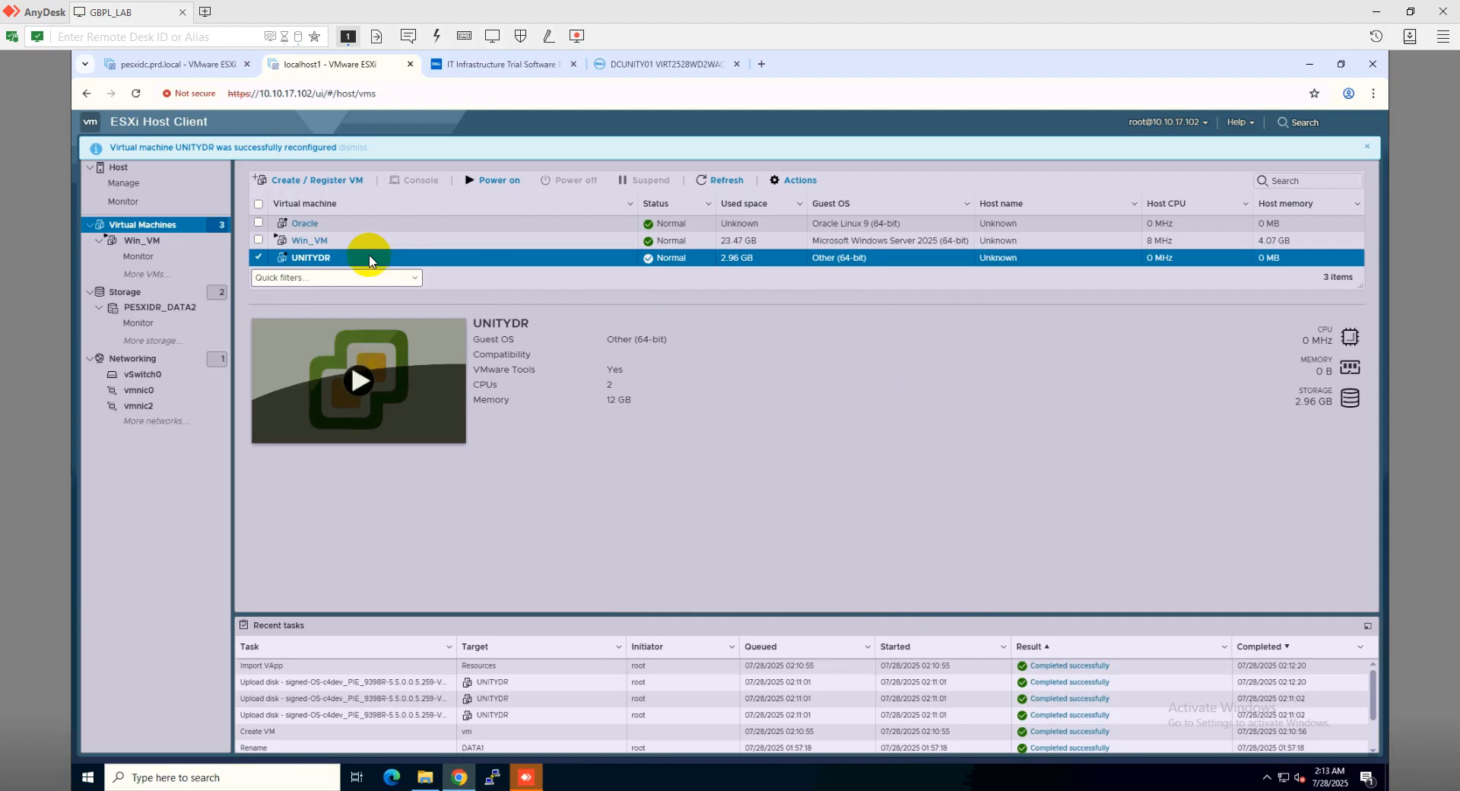
pyautogui.click(489, 185)
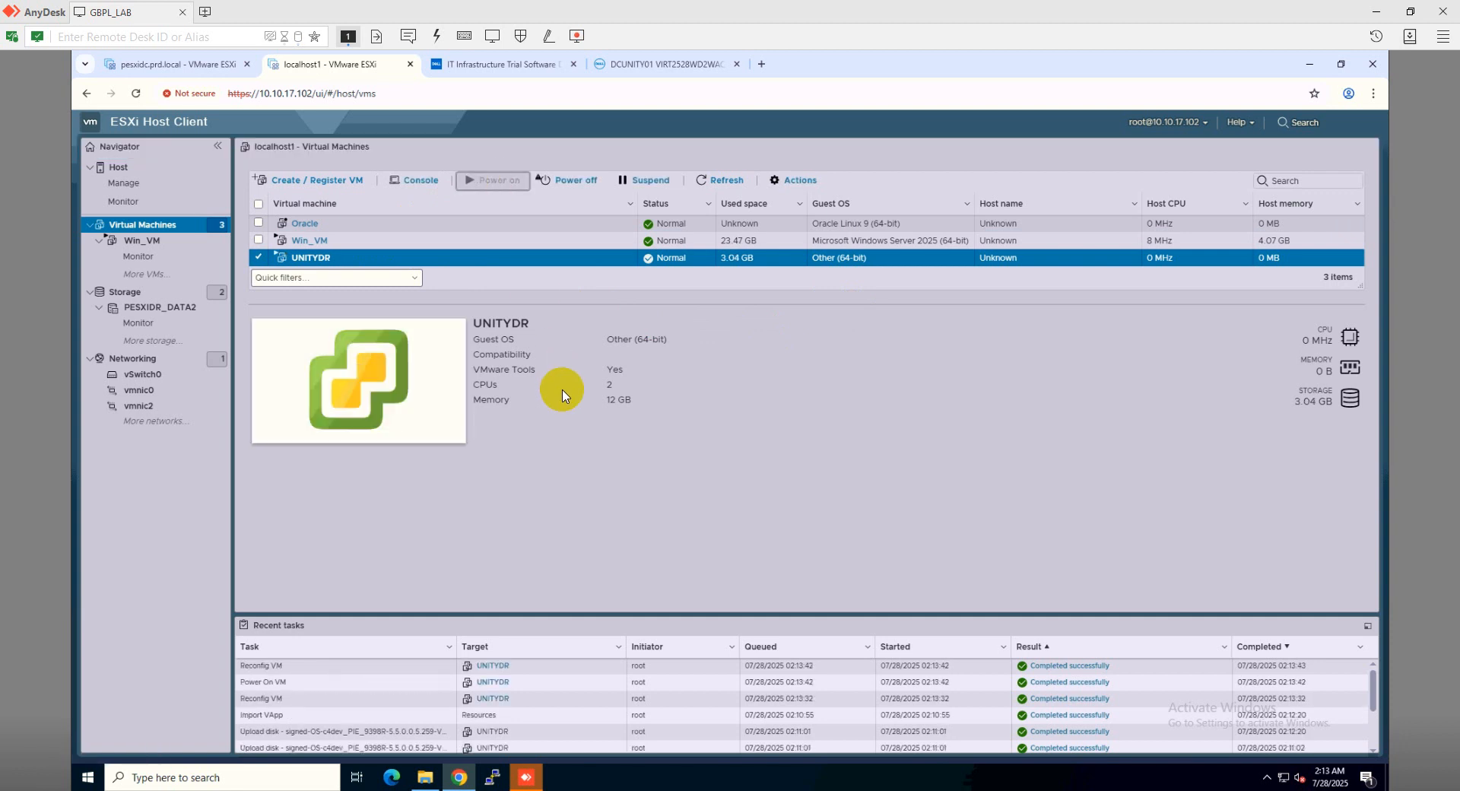
# Open the UNITYDR details page and launch its browser console
pyautogui.click(314, 259)
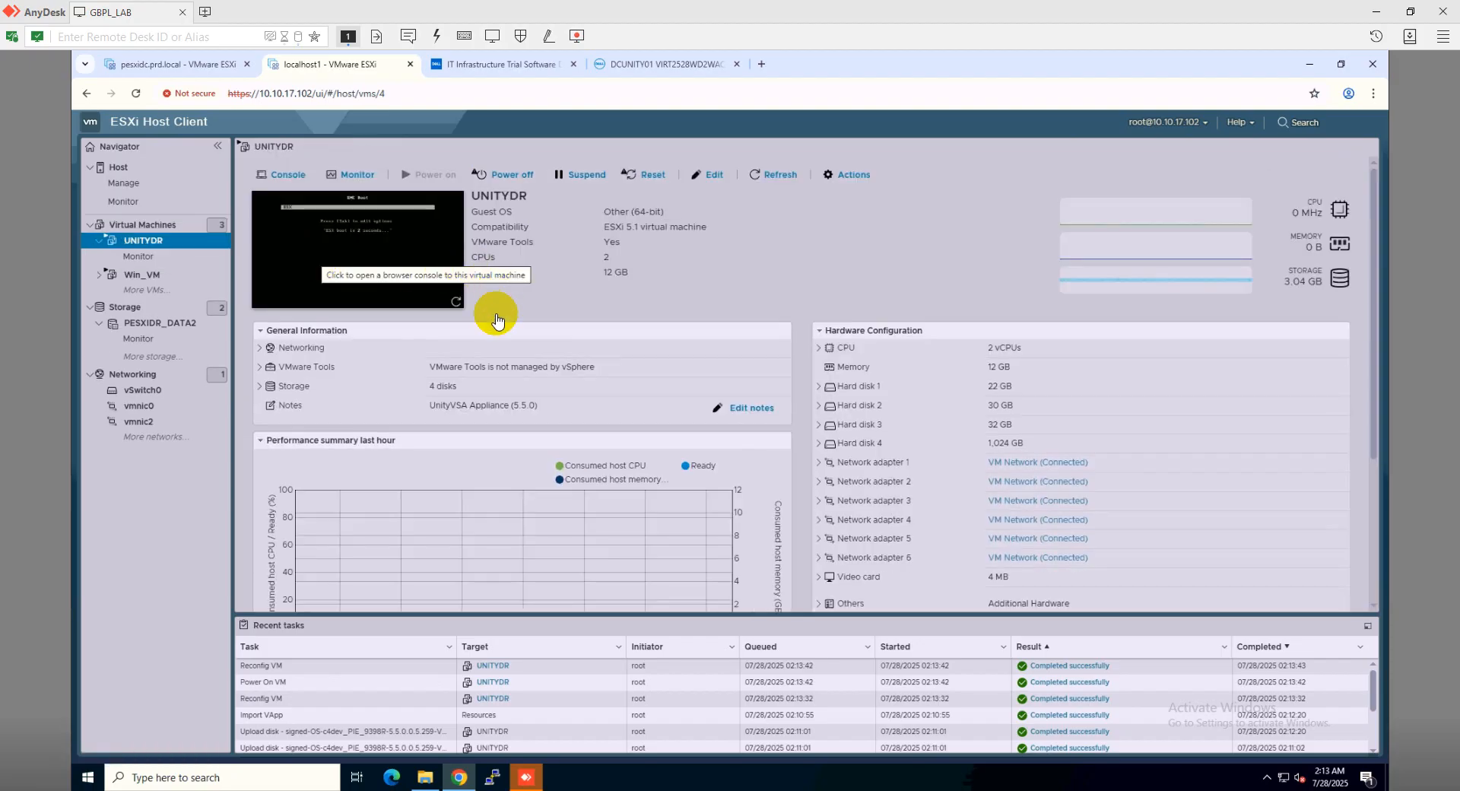
pyautogui.click(377, 241)
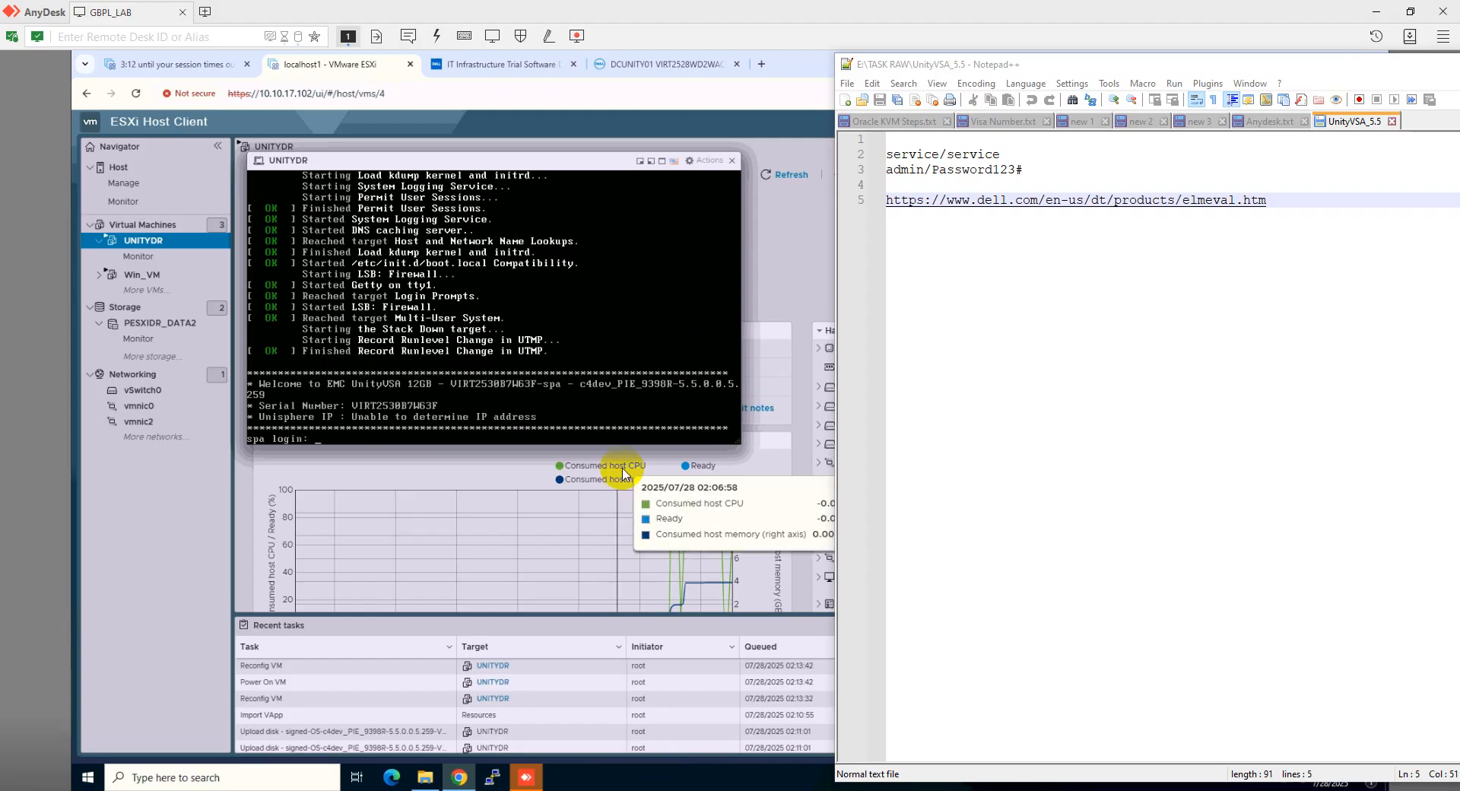
# Bring the UNITYDR console forward to type the service username at the spa login prompt
pyautogui.click(582, 390)
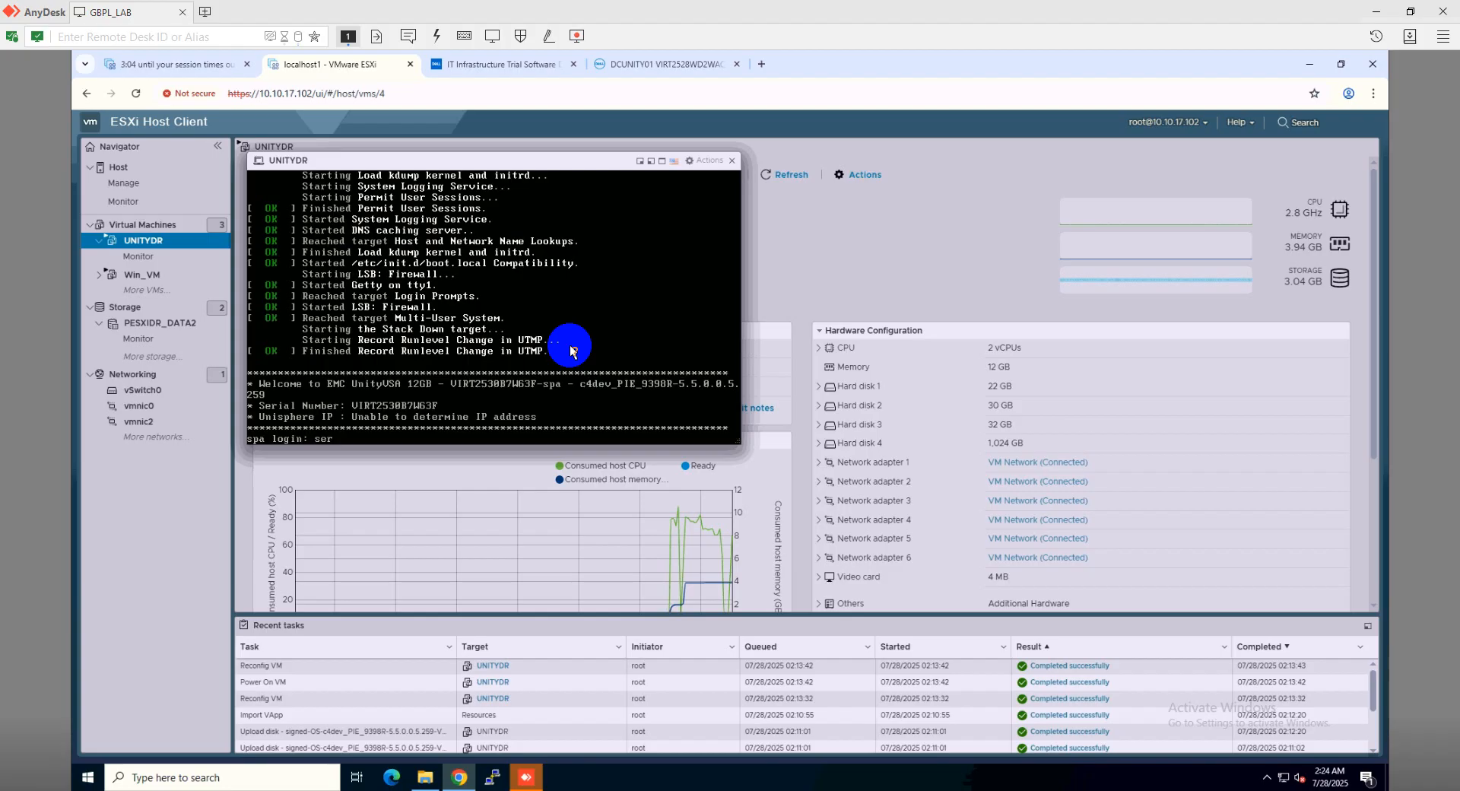
# Submit the service account username and password, retrying after 'Login incorrect' until logged in
pyautogui.write('ice')
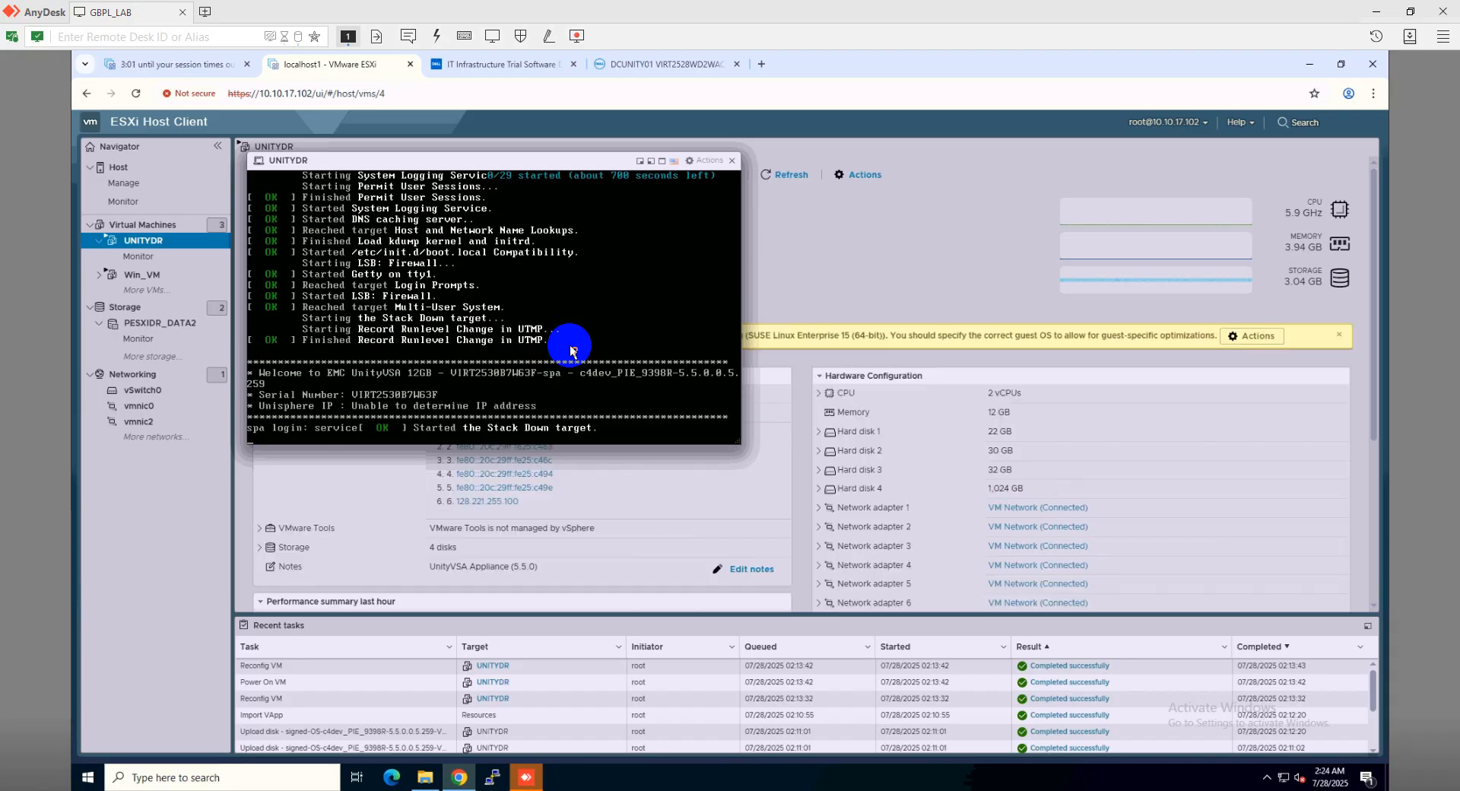
pyautogui.press('Return')
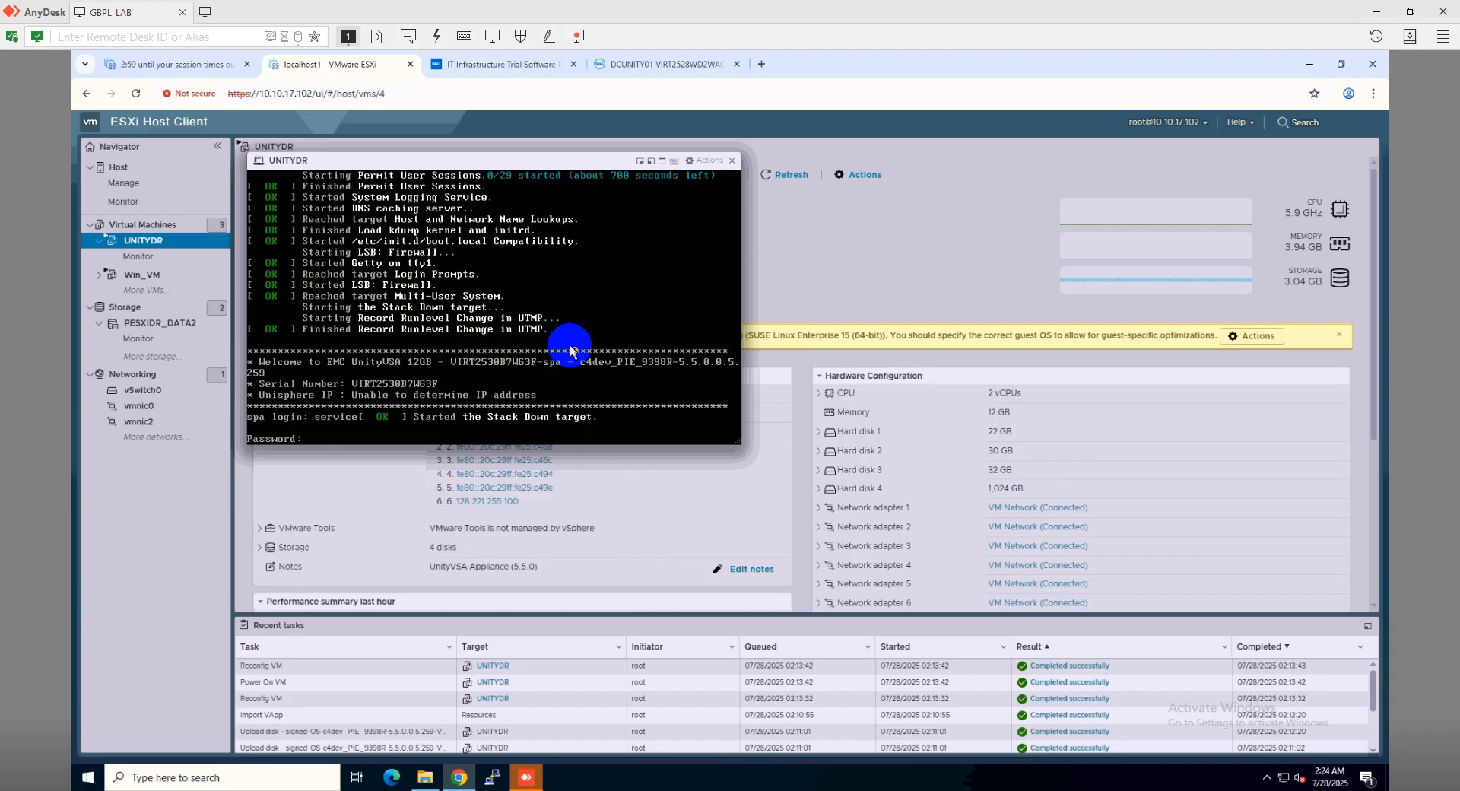
pyautogui.press('Return')
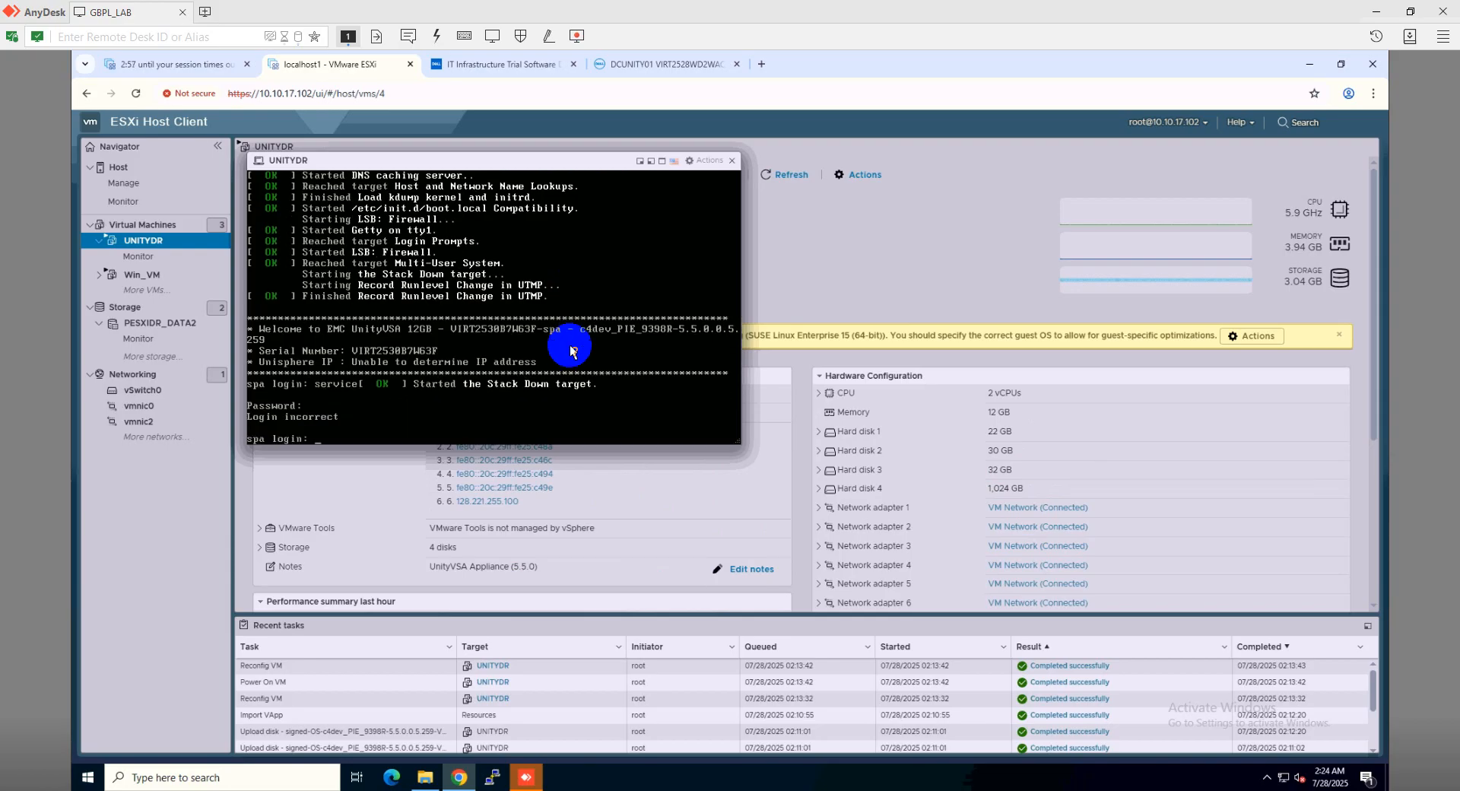
pyautogui.click(549, 403)
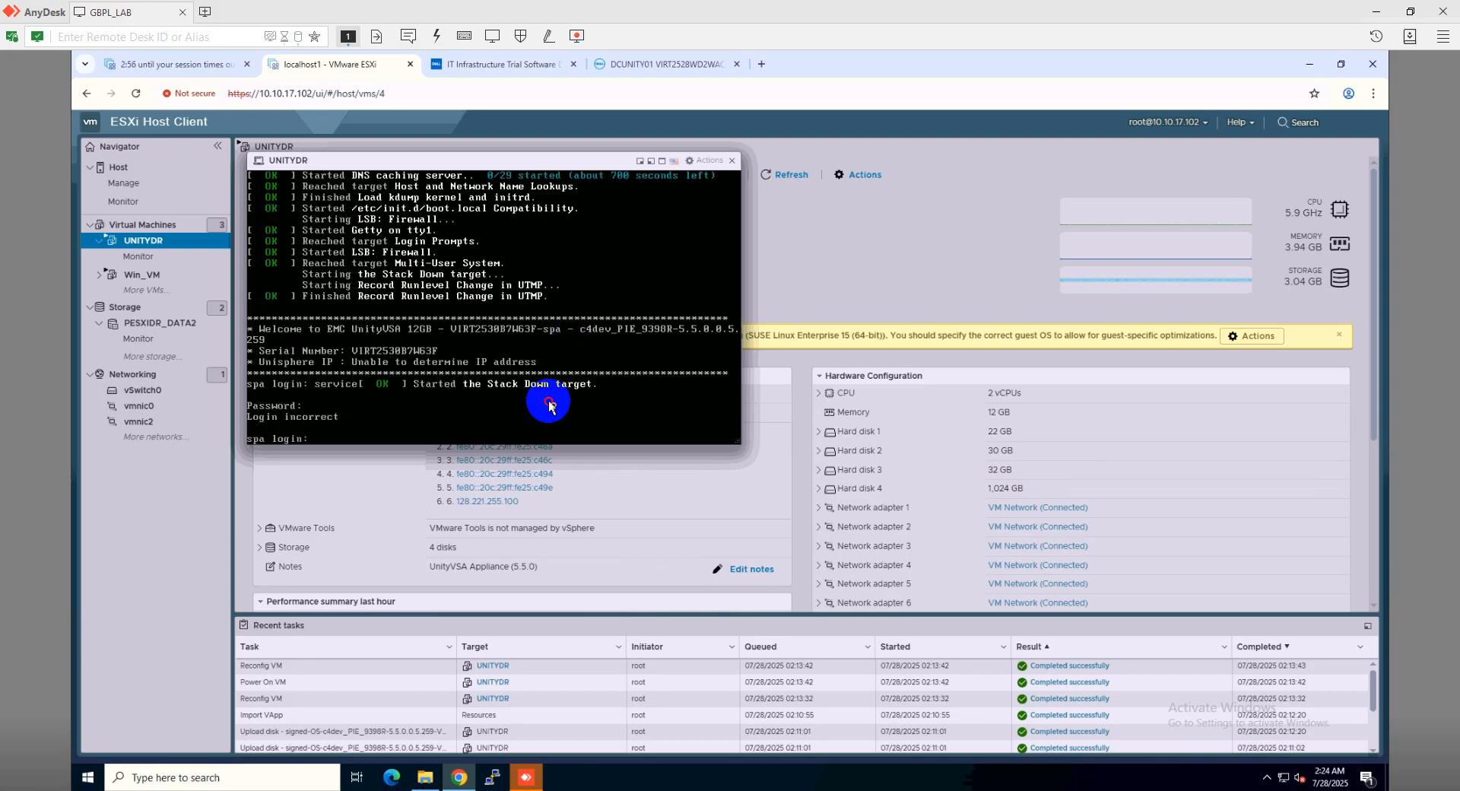
pyautogui.write('service')
pyautogui.press('Return')
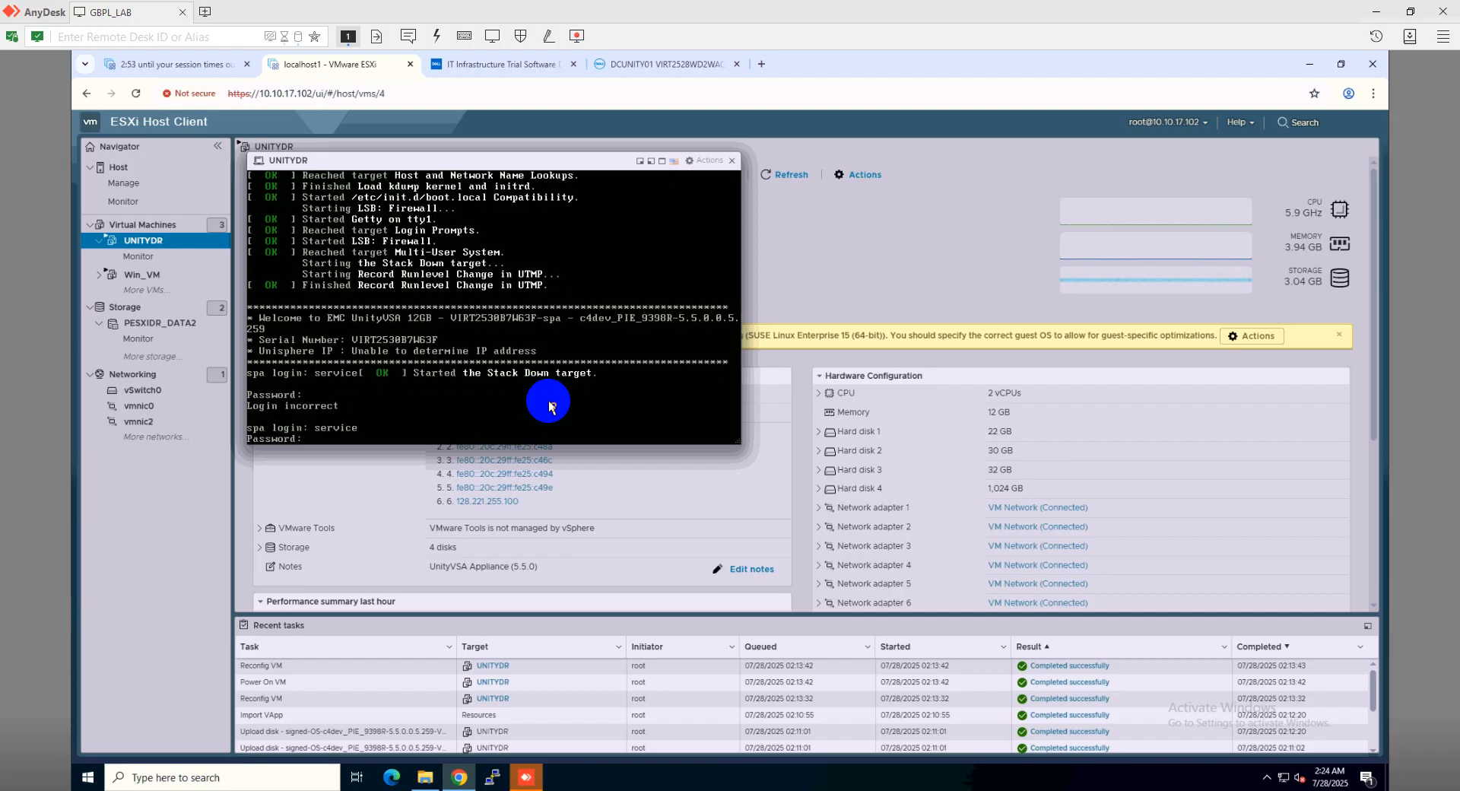
pyautogui.press('Return')
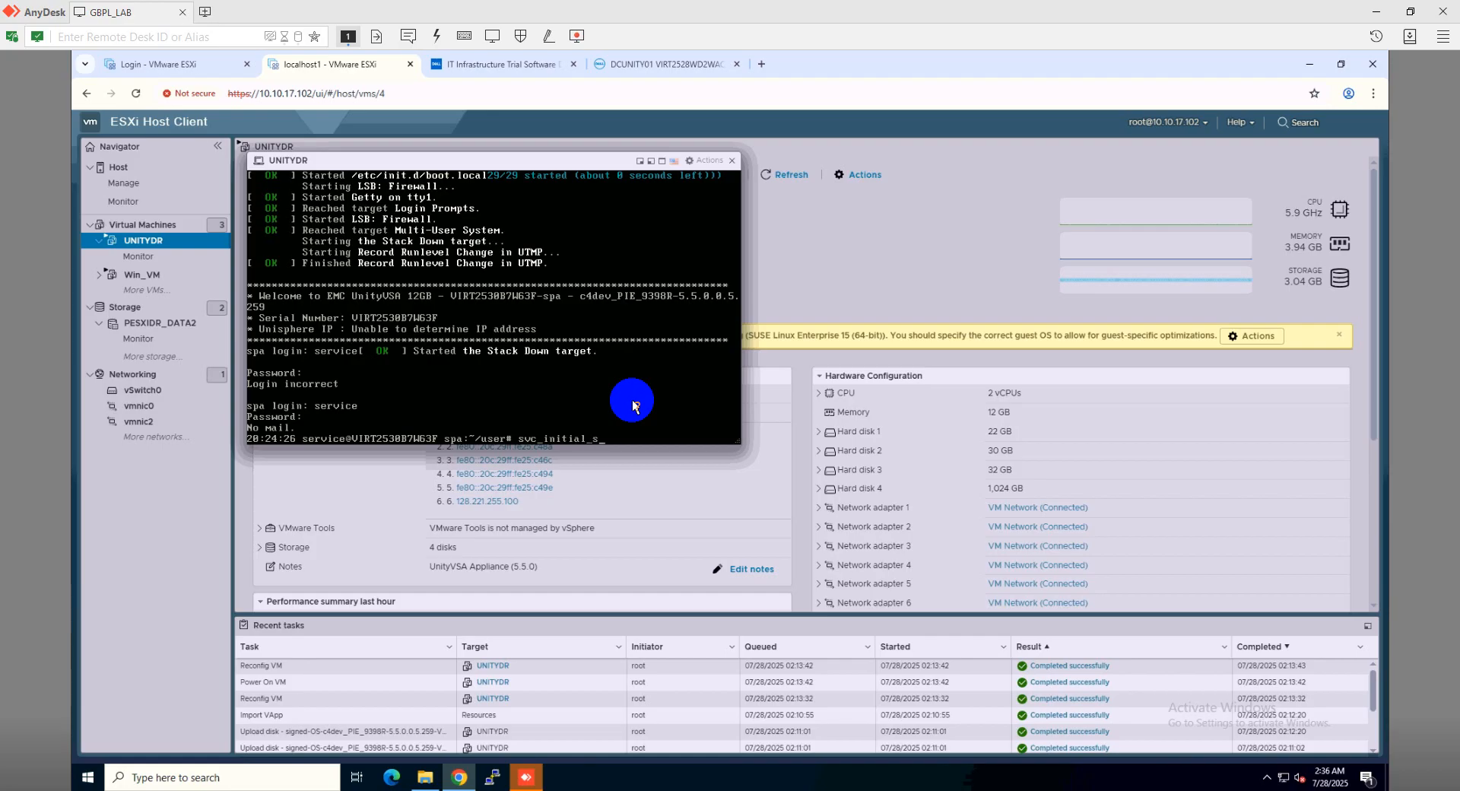
# Correct the mistyped svc_initial_setup command to svc_initial_config to list its -4, -6 and -f options
pyautogui.write('etup')
pyautogui.press('Return')
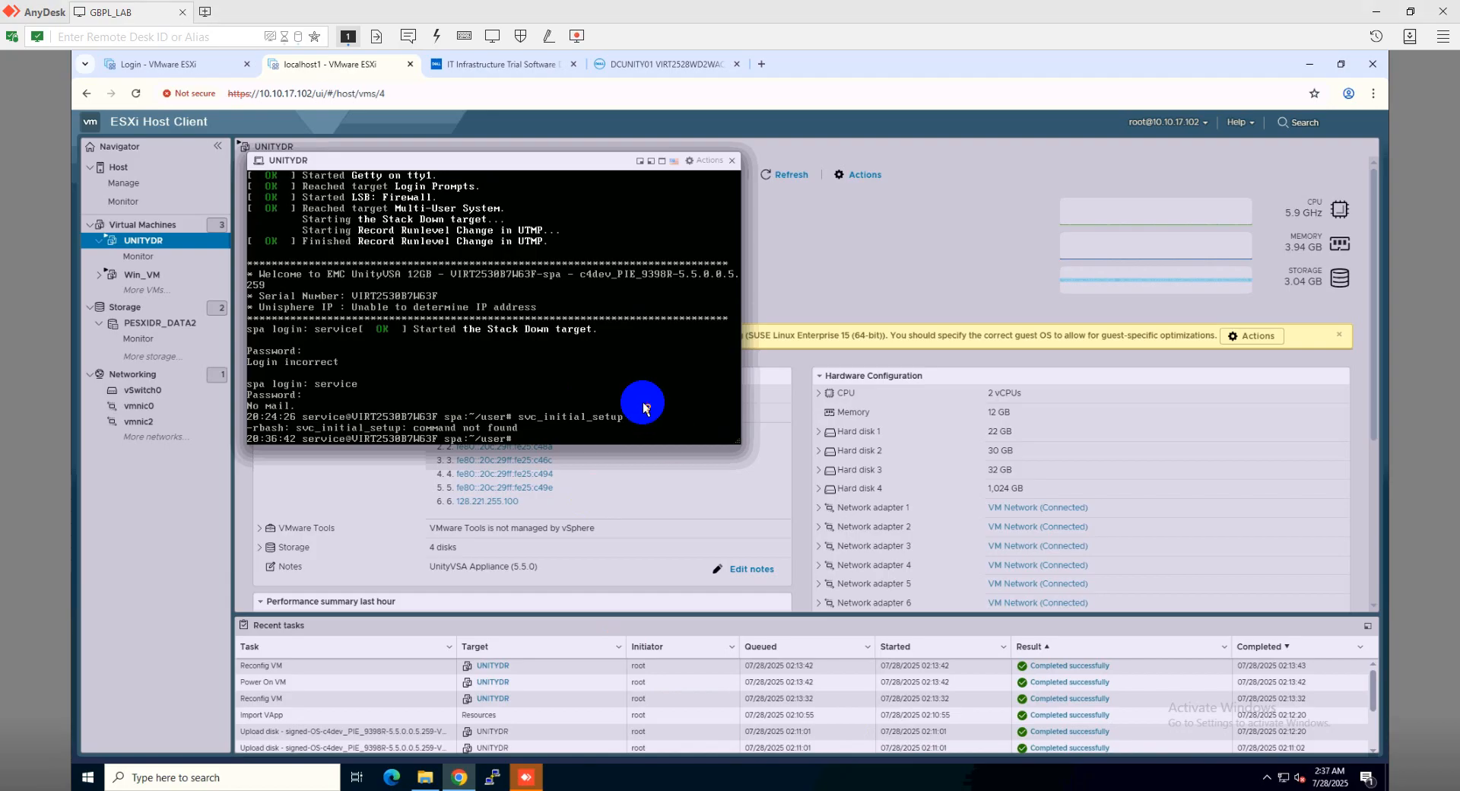
pyautogui.press('Up')
pyautogui.press('BackSpace')
pyautogui.write('config')
pyautogui.press('Return')
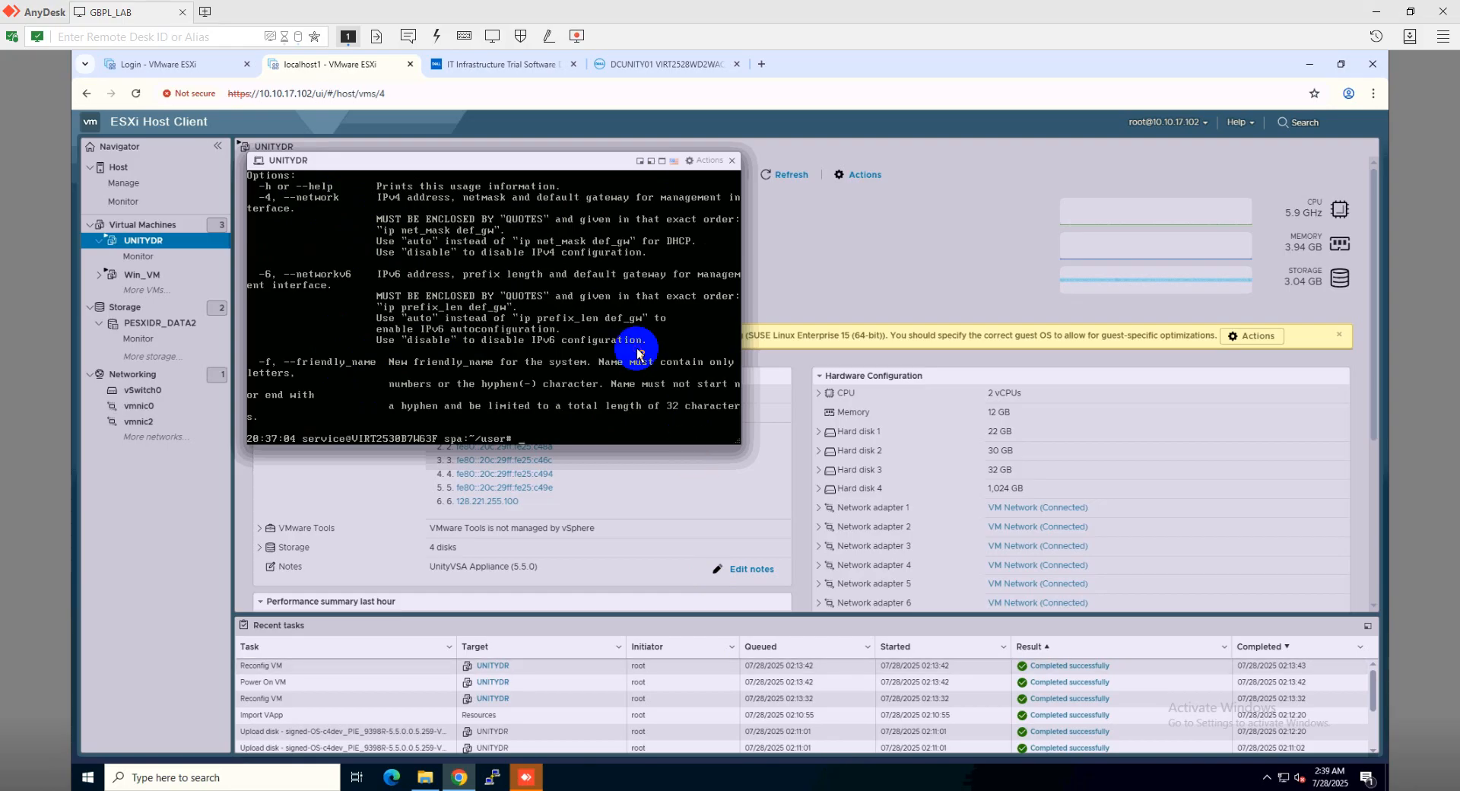
# Run svc_initial_config to name the system DRUNITY01 with IP 10.10.17.251, mask 255.255.255.0, gateway 10.10.17.1
pyautogui.write('svc_initial_config')
pyautogui.write('-f DRUNITY01 -4 "')
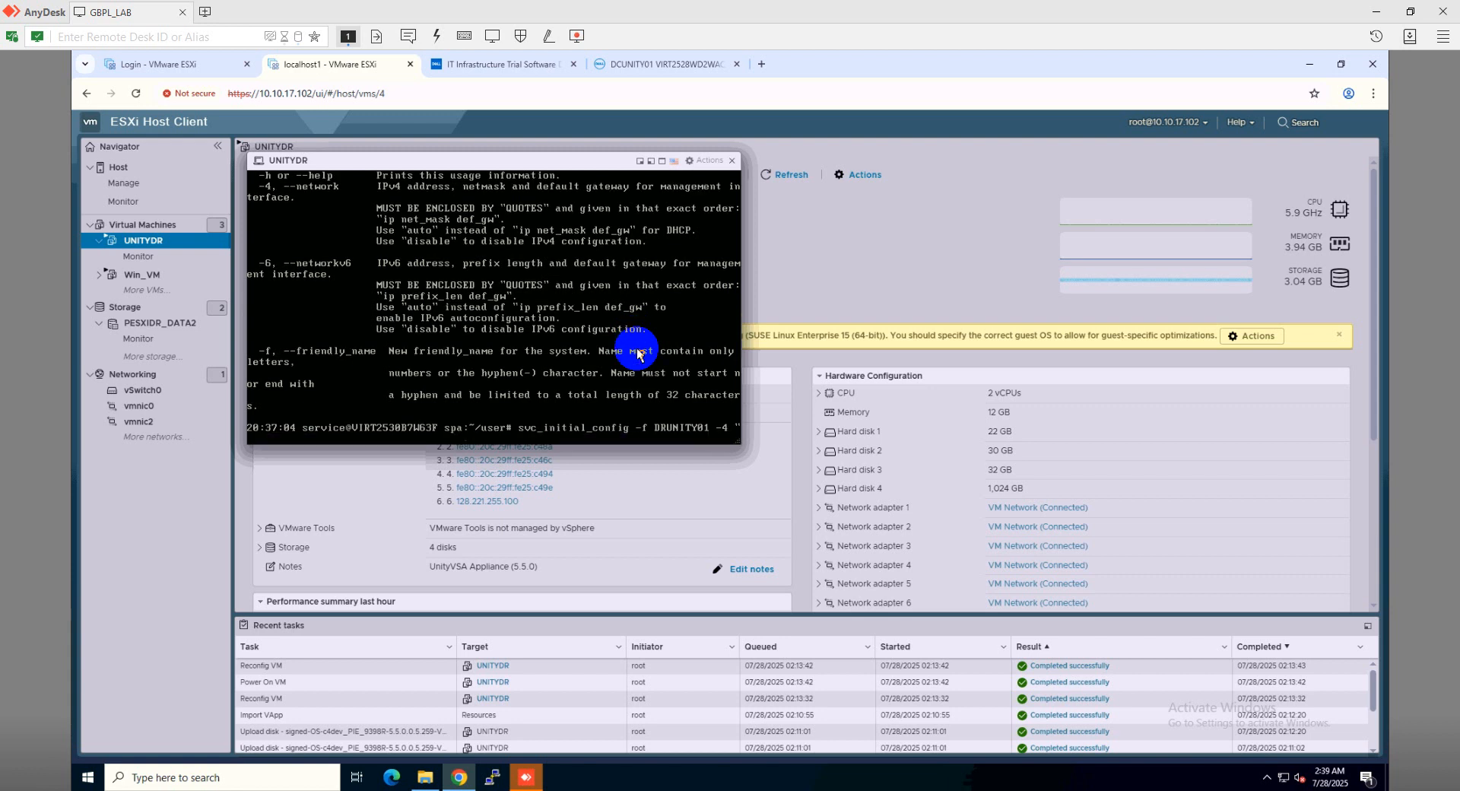
pyautogui.write('10.10.17.251 255.255.255.0 10.10.17.1')
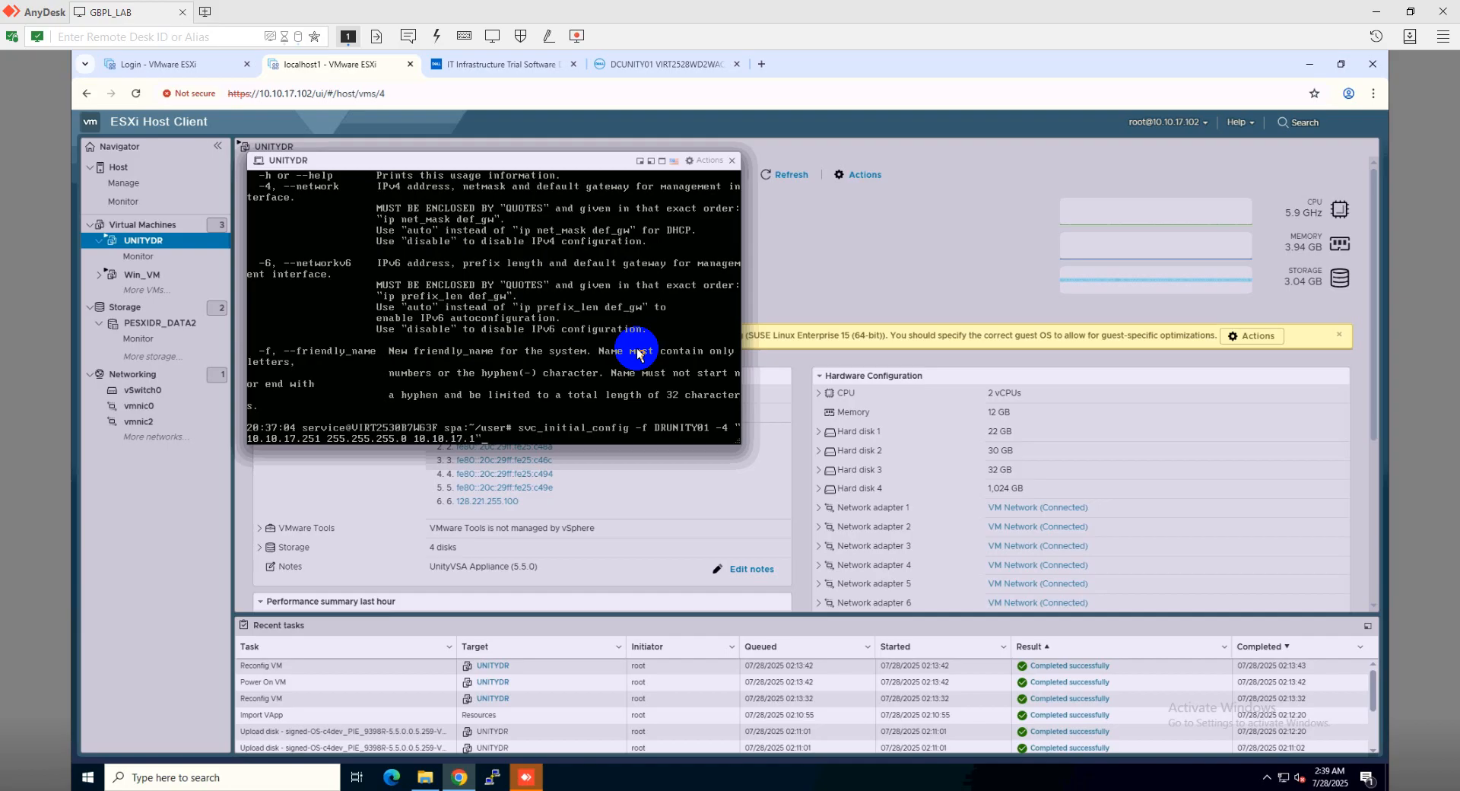
pyautogui.press('Return')
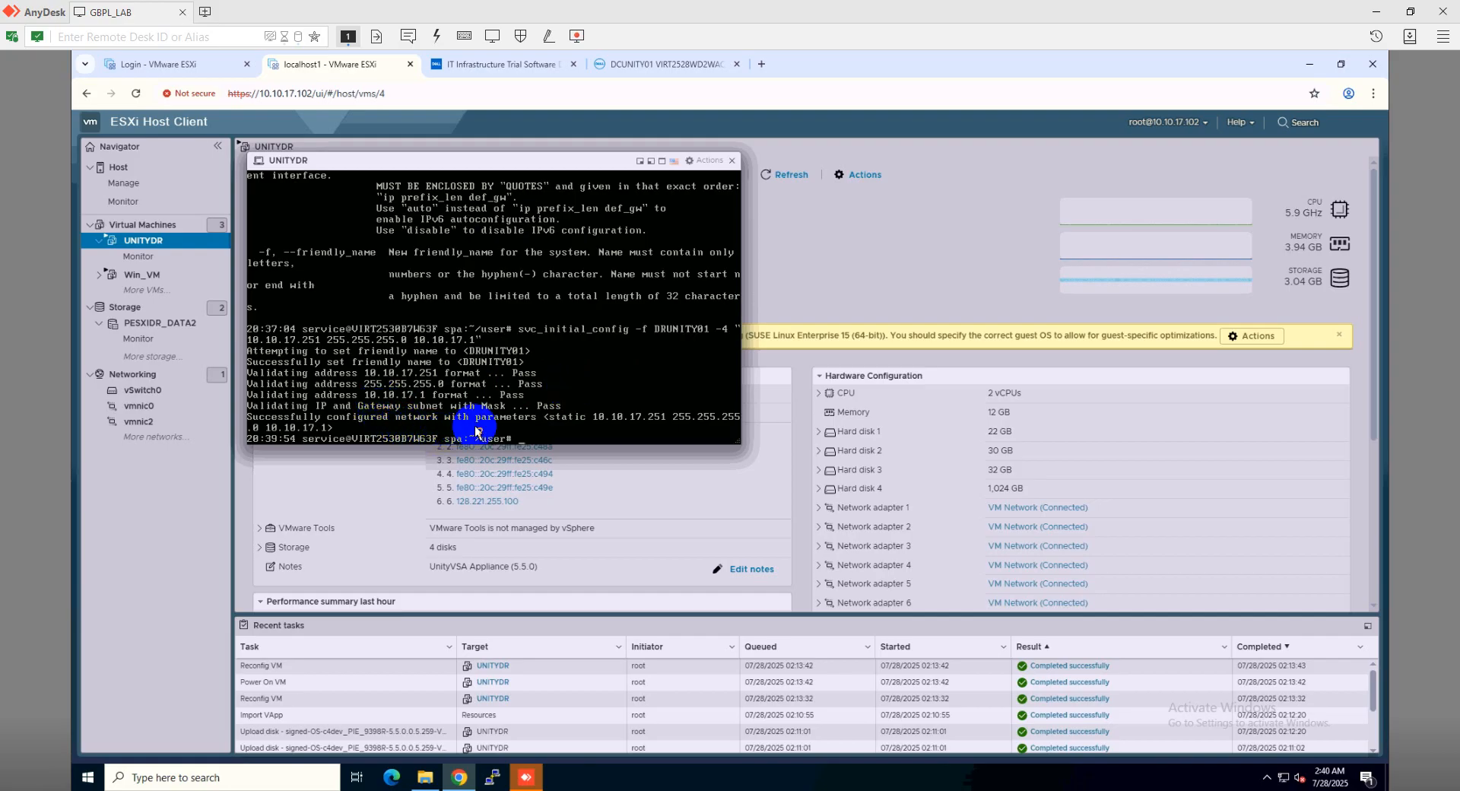
# Ping 10.10.17.251 from Command Prompt and confirm 4 of 4 replies with 0% loss
pyautogui.click(279, 777)
pyautogui.write('cmd')
pyautogui.press('Return')
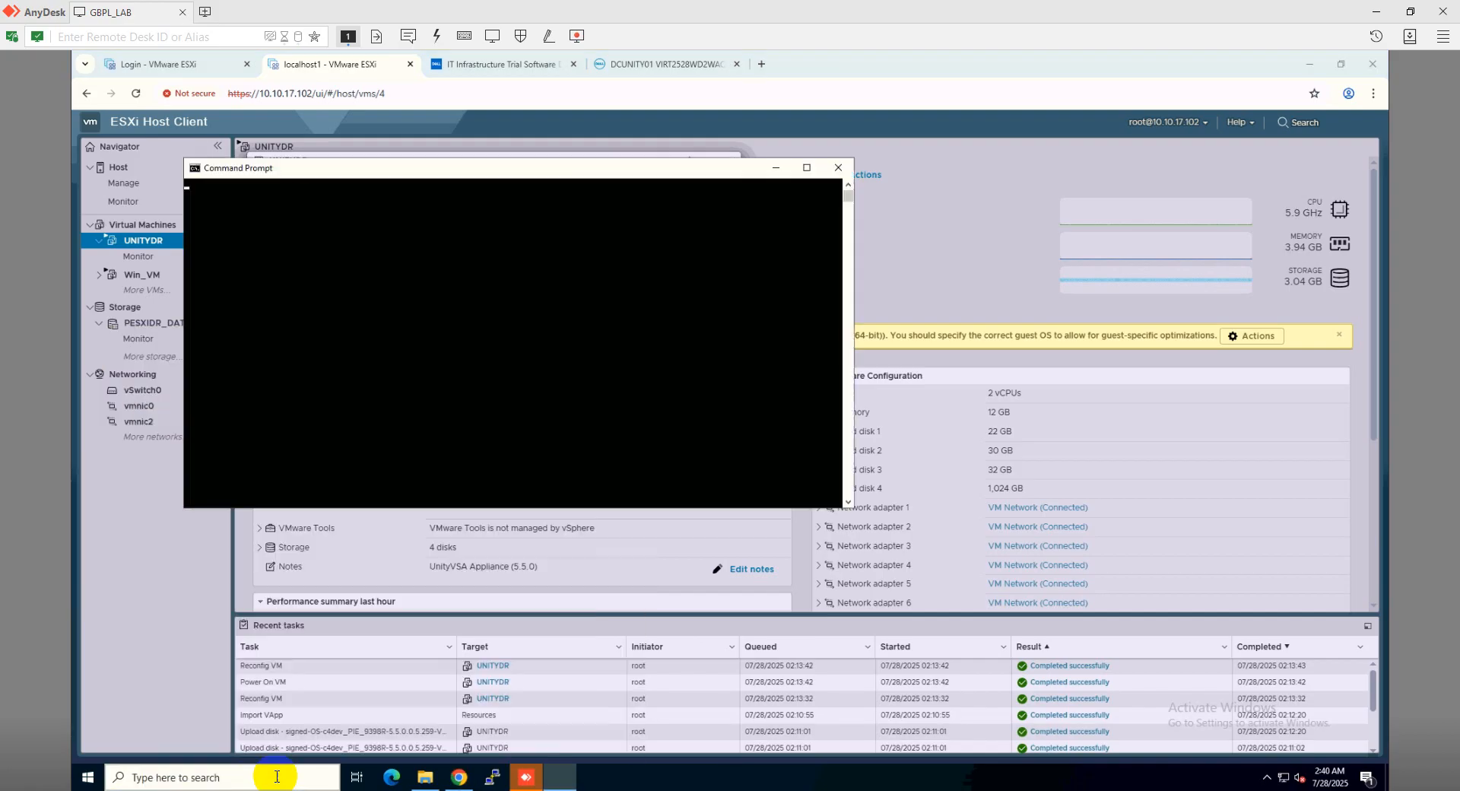
pyautogui.write('ping ')
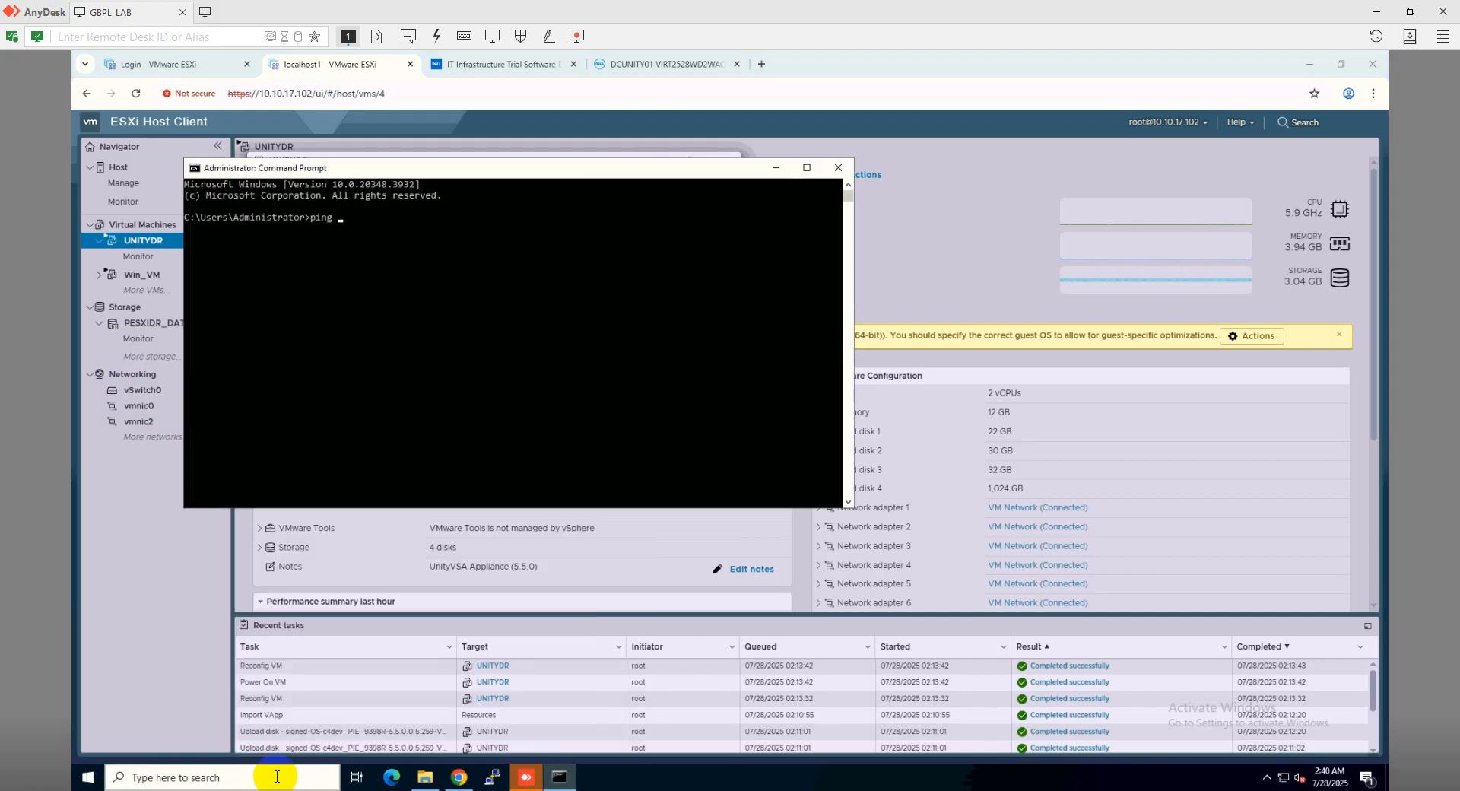
pyautogui.write('10.10.17.251')
pyautogui.press('Return')
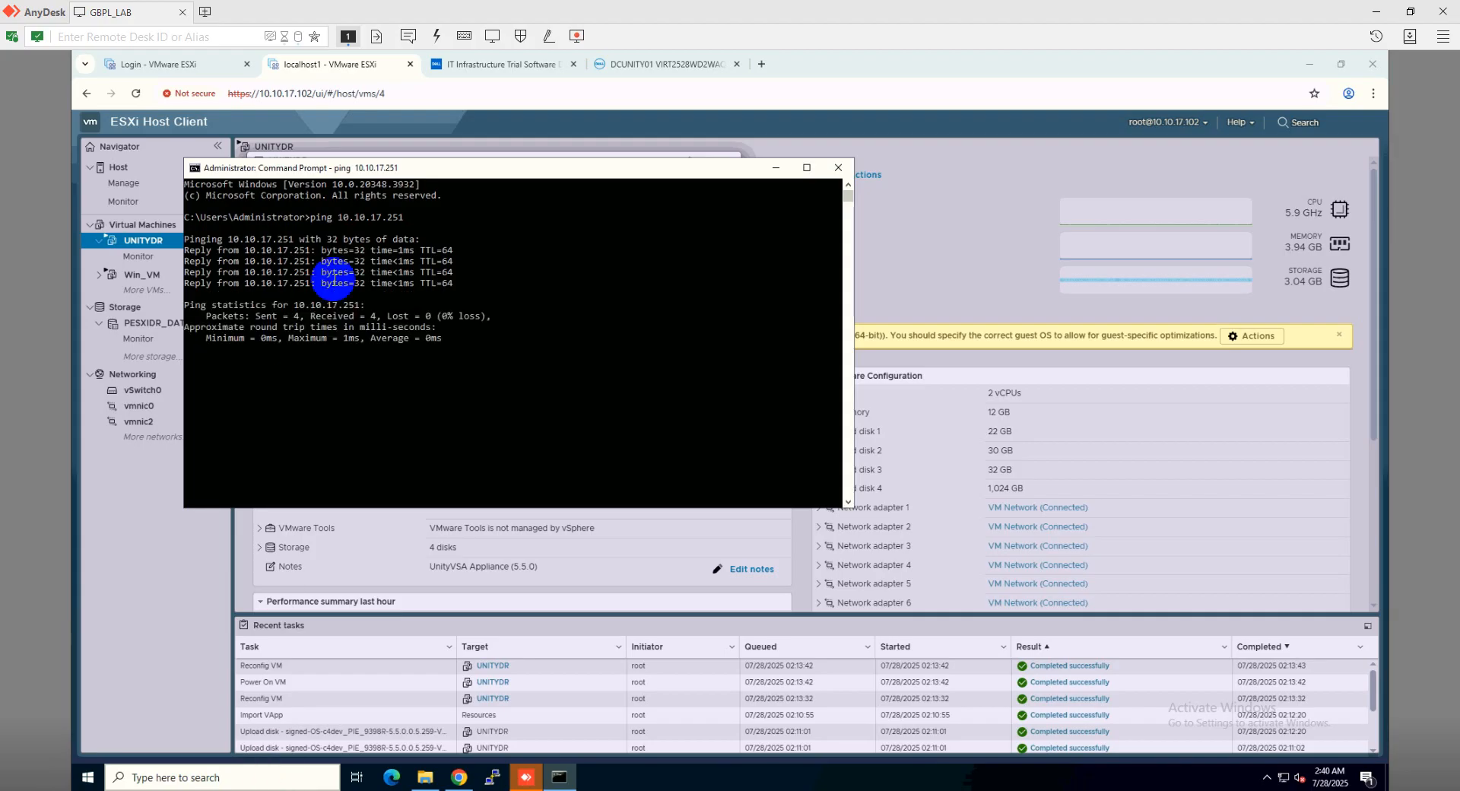
pyautogui.click(761, 65)
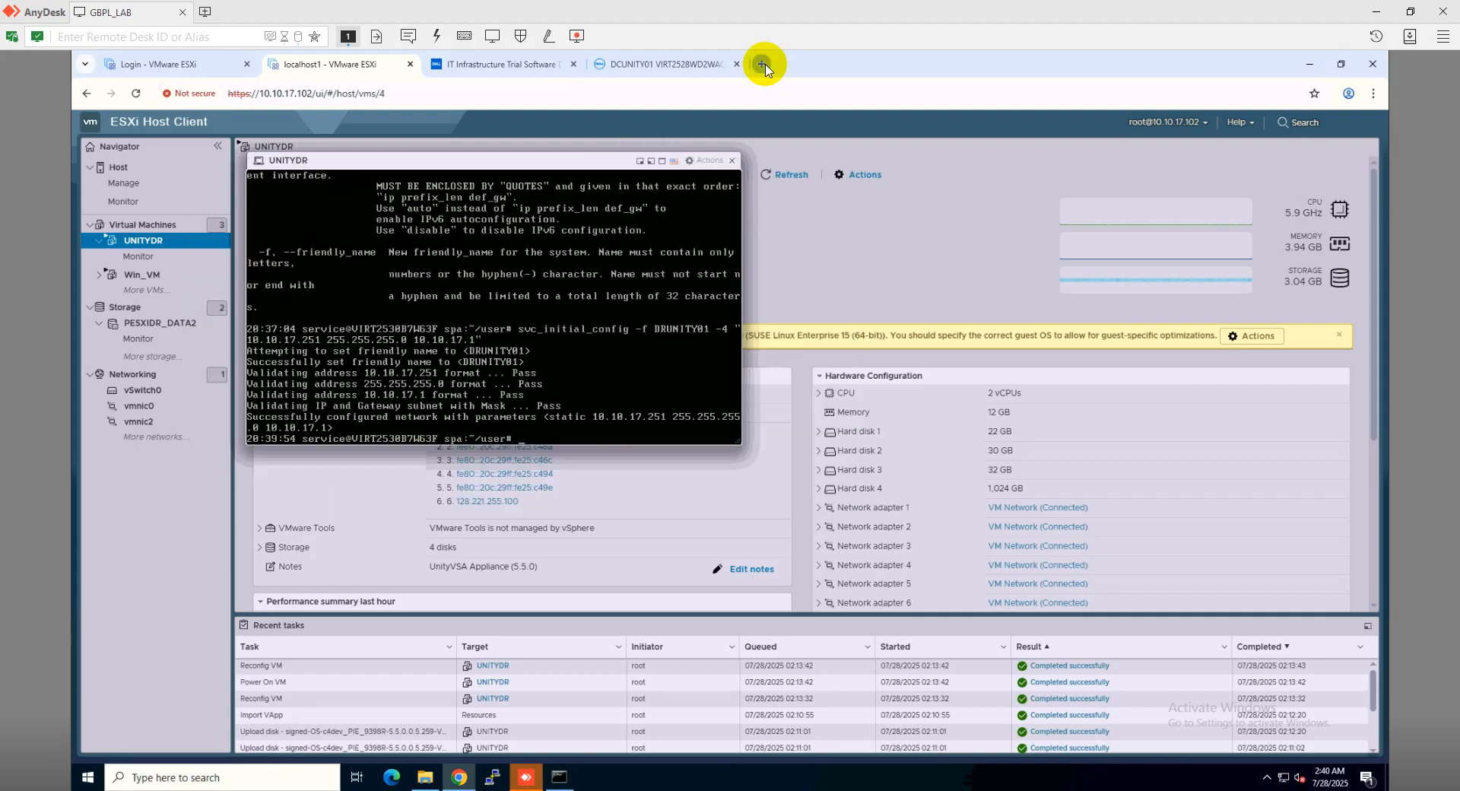
pyautogui.click(761, 64)
pyautogui.write('h')
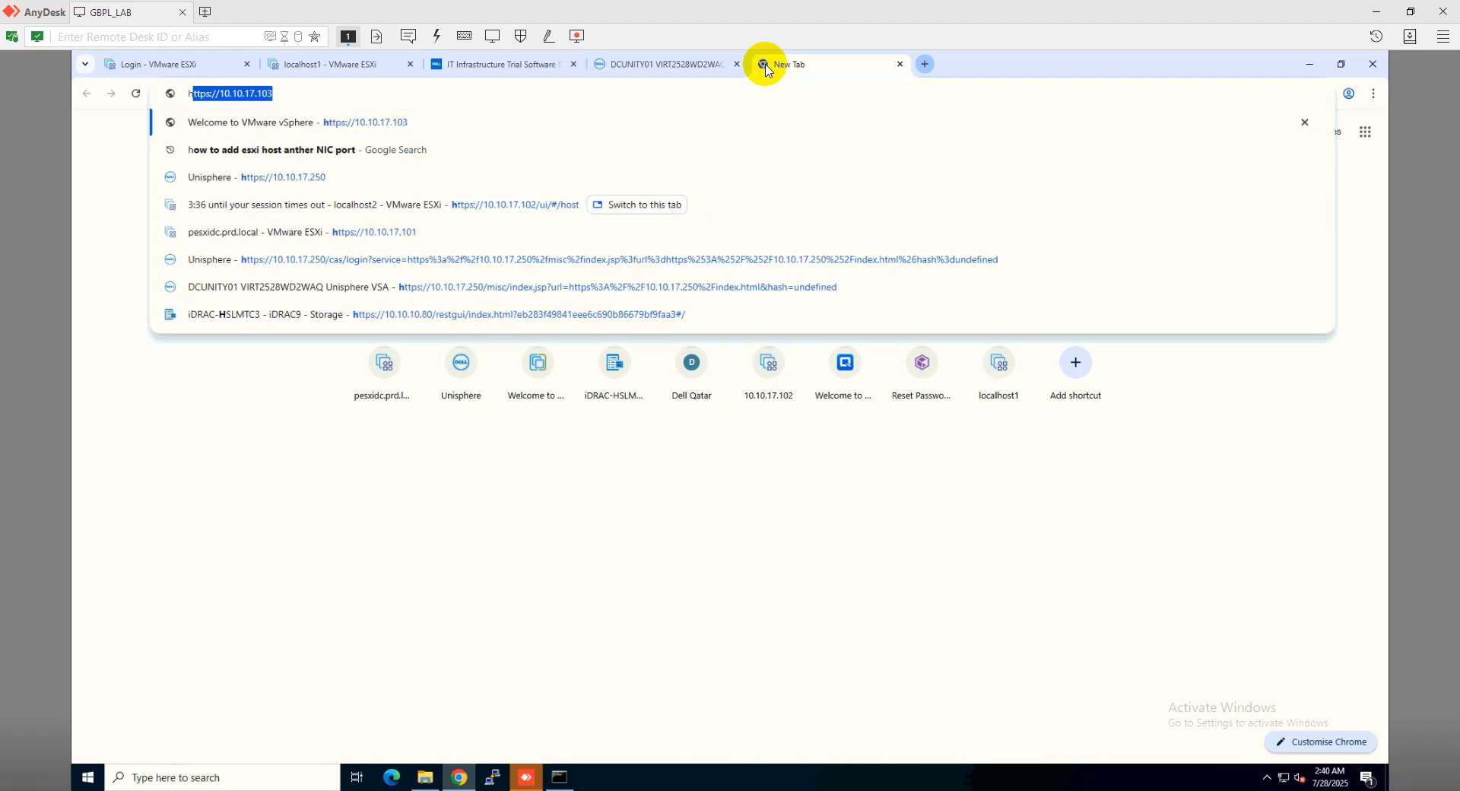
pyautogui.write('ttps://10.10.17.251')
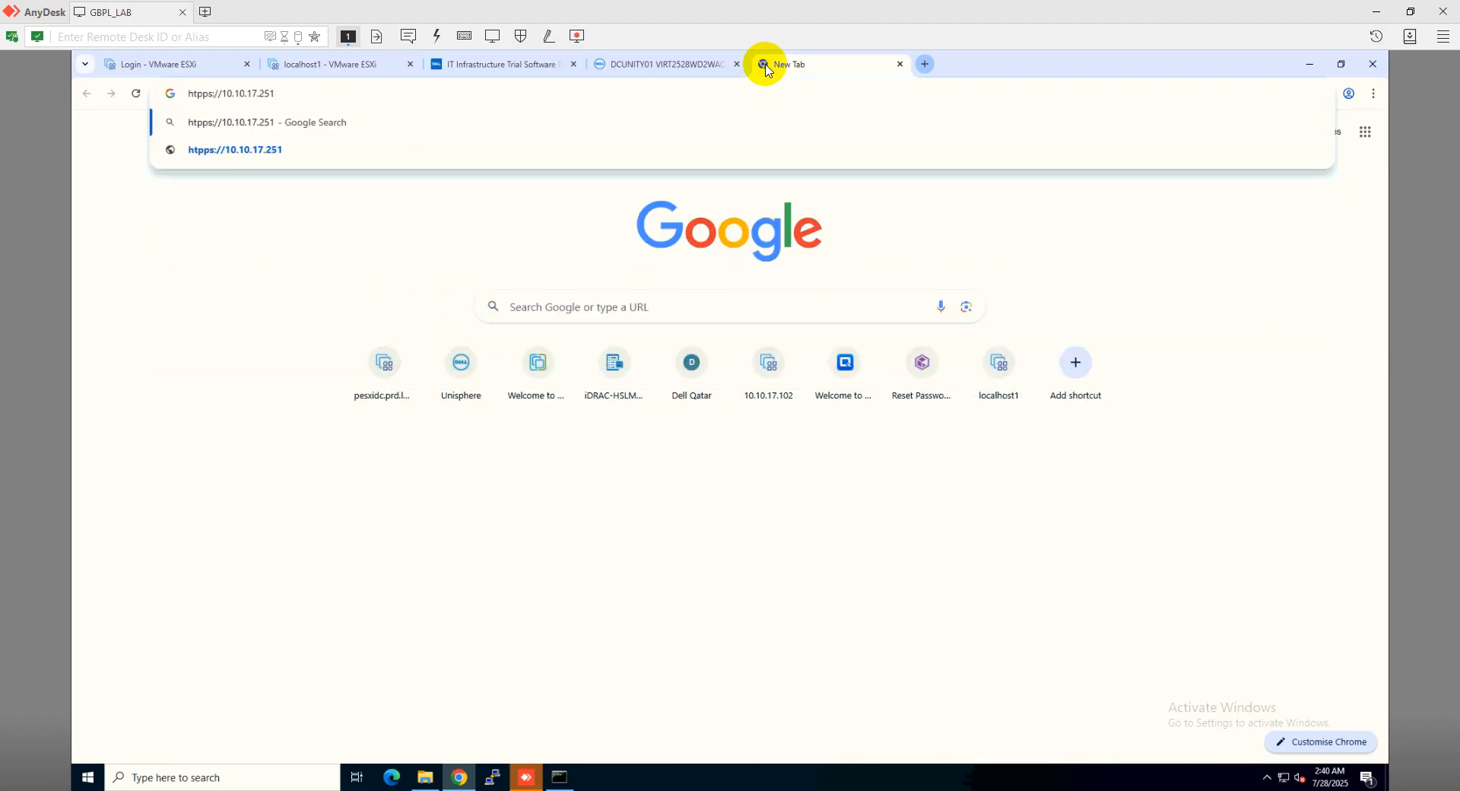
pyautogui.press('Return')
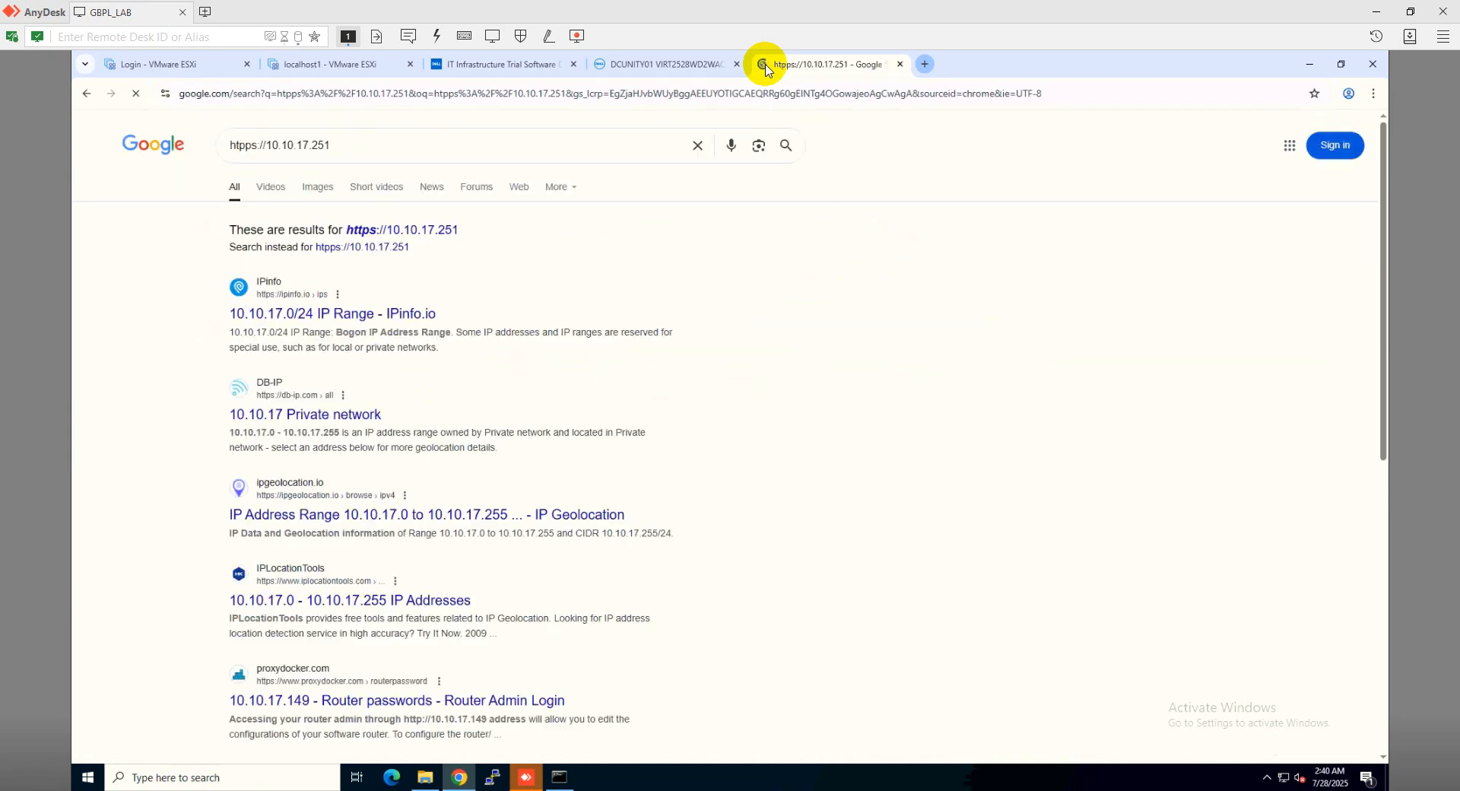
pyautogui.click(584, 91)
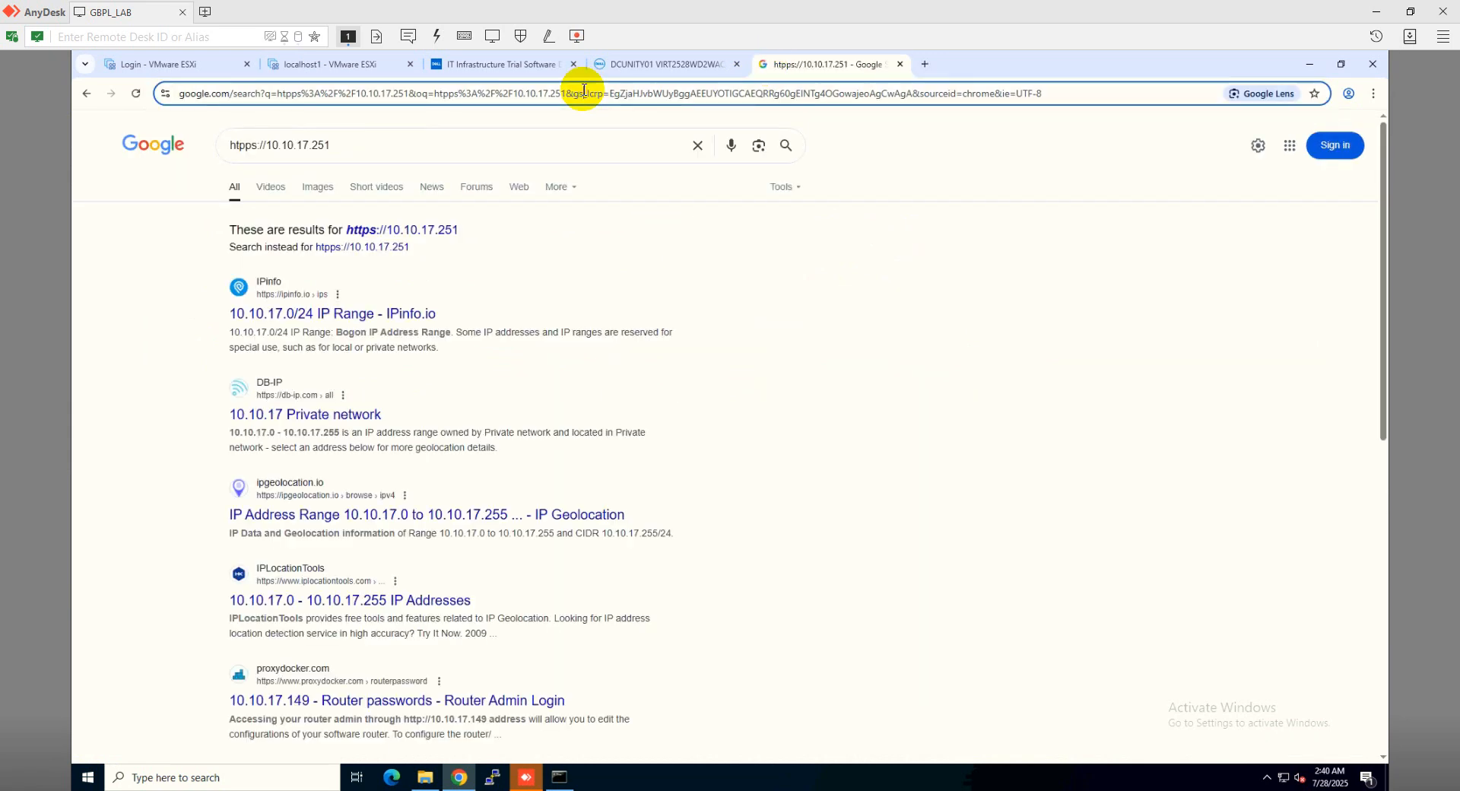
pyautogui.write('h')
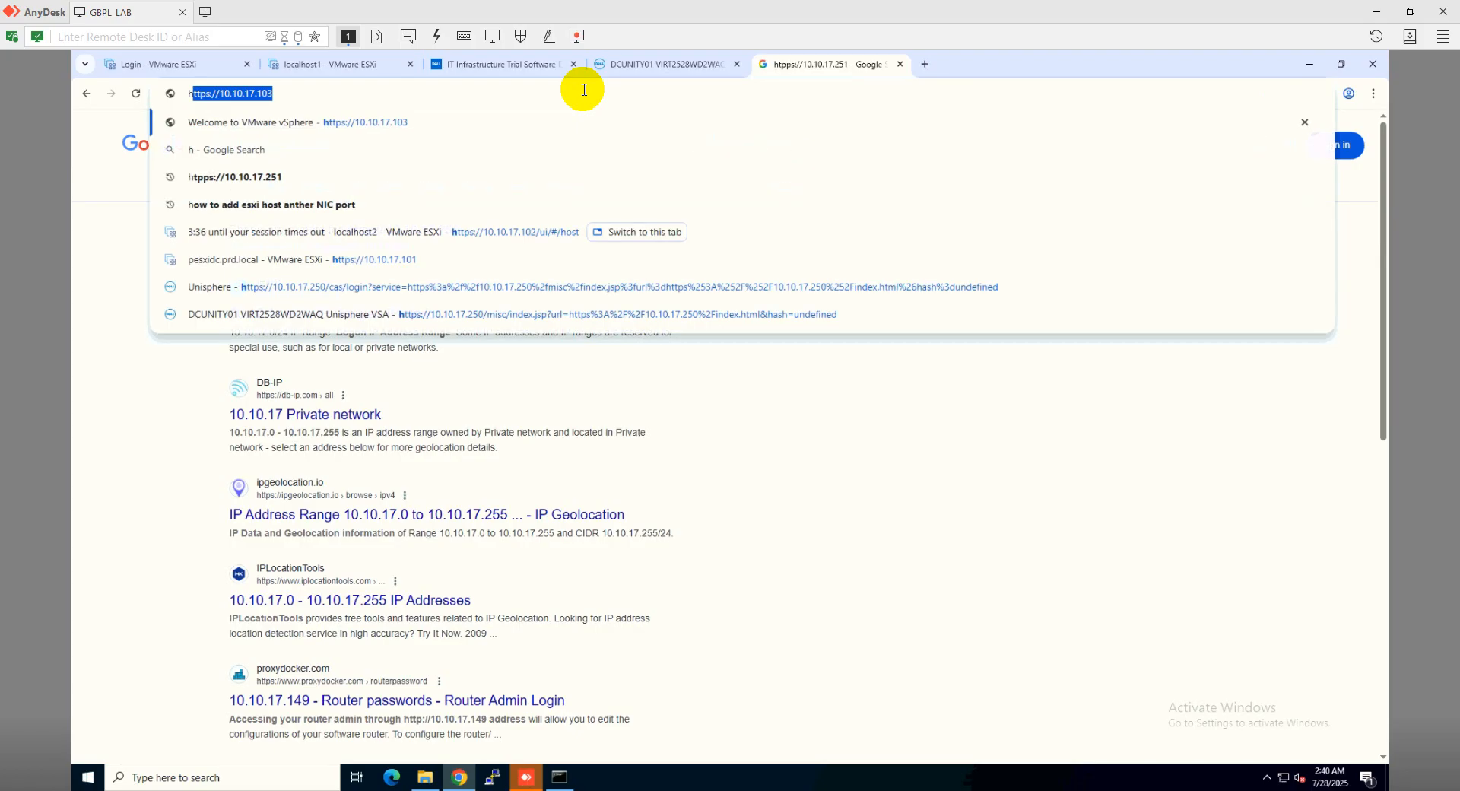
pyautogui.write('ttp')
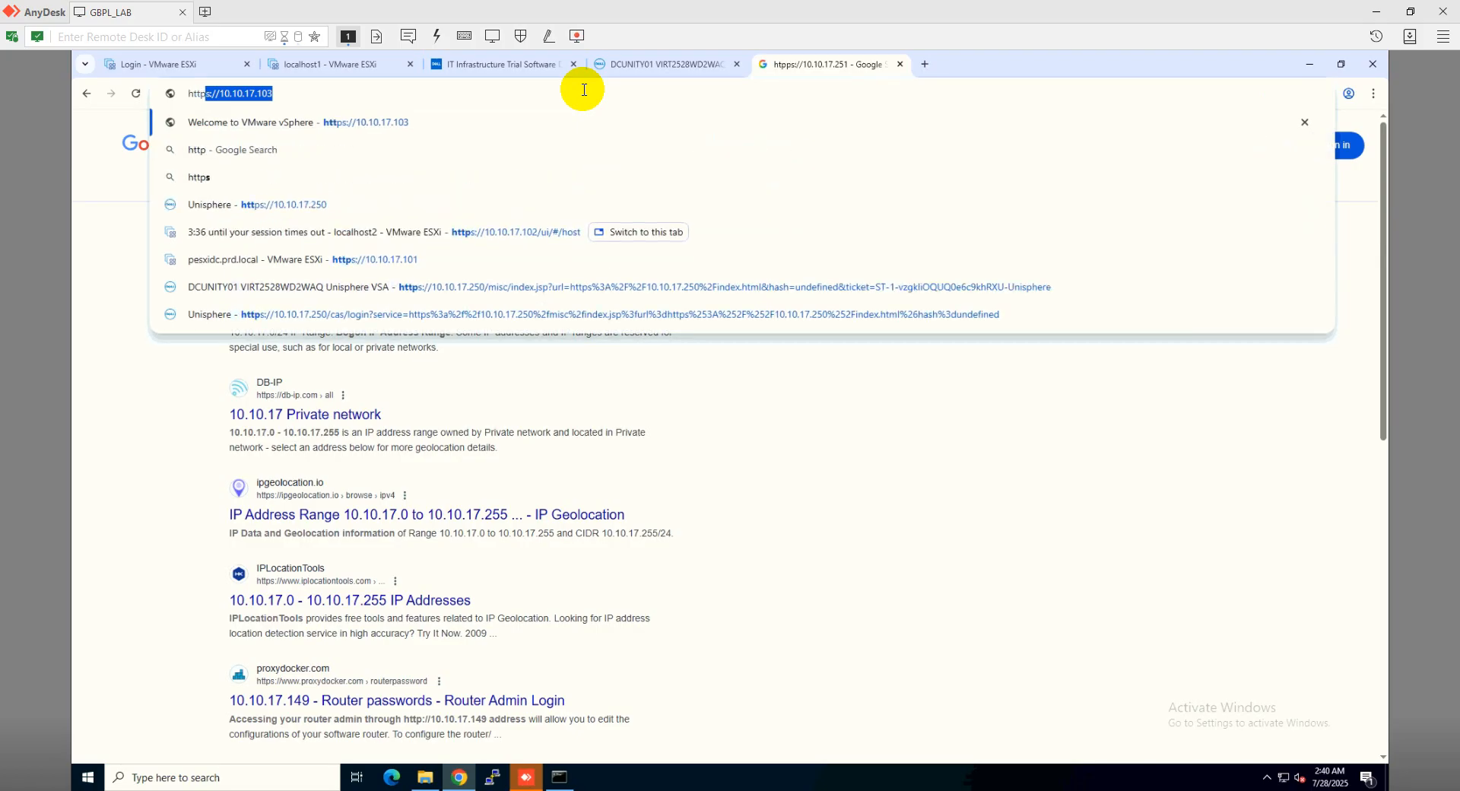
pyautogui.write('s://10')
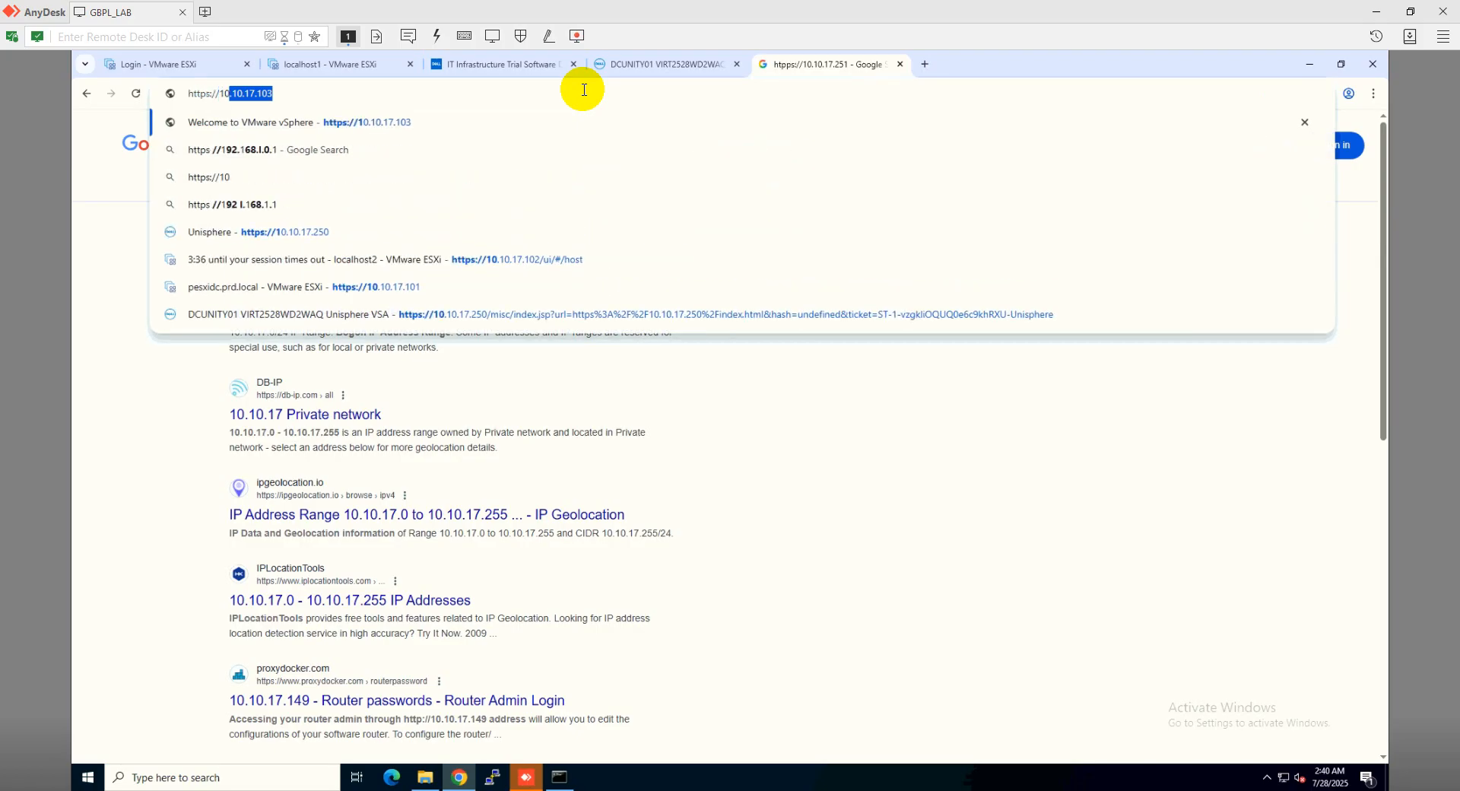
pyautogui.write('.10.17.')
pyautogui.write('251')
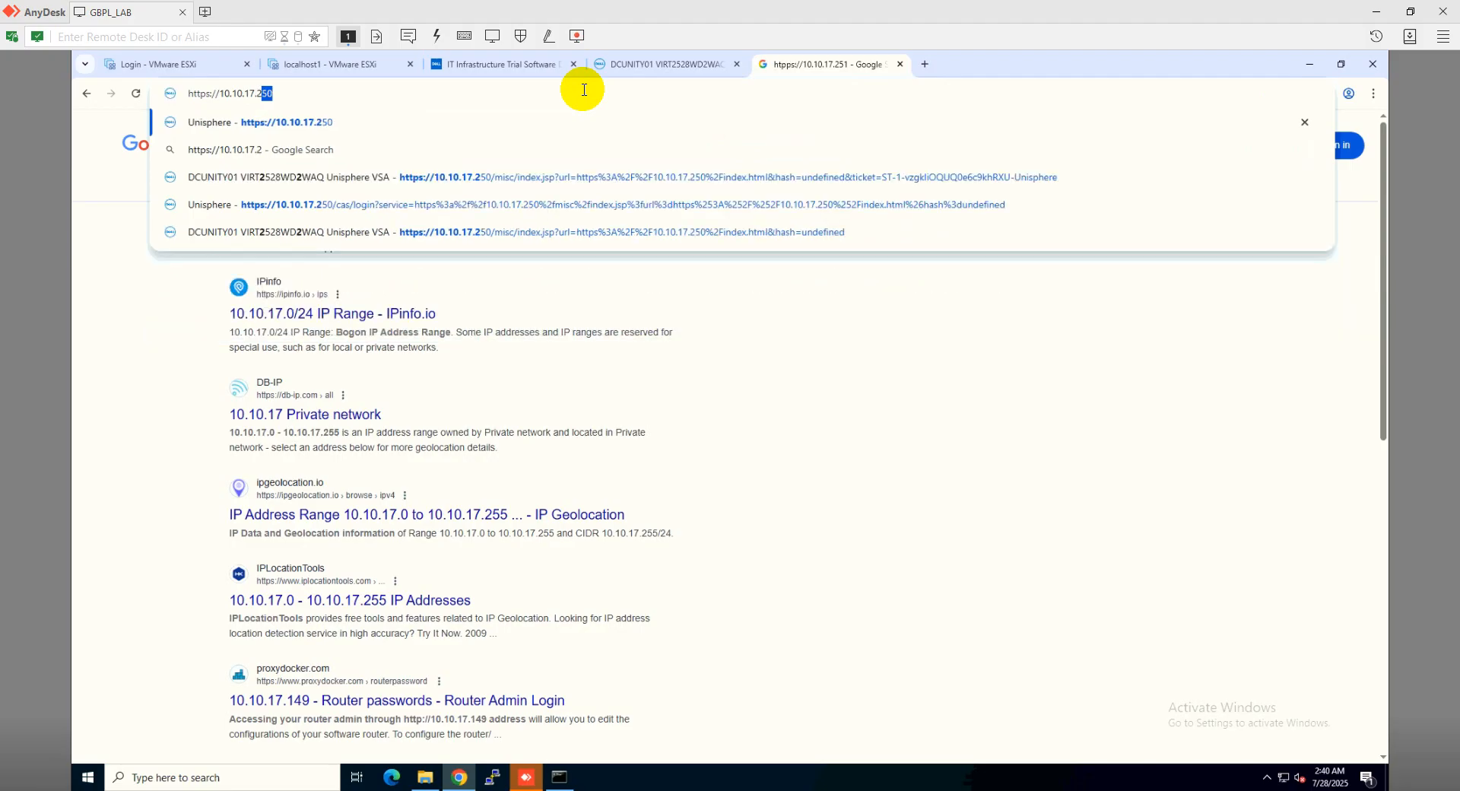
pyautogui.press('Return')
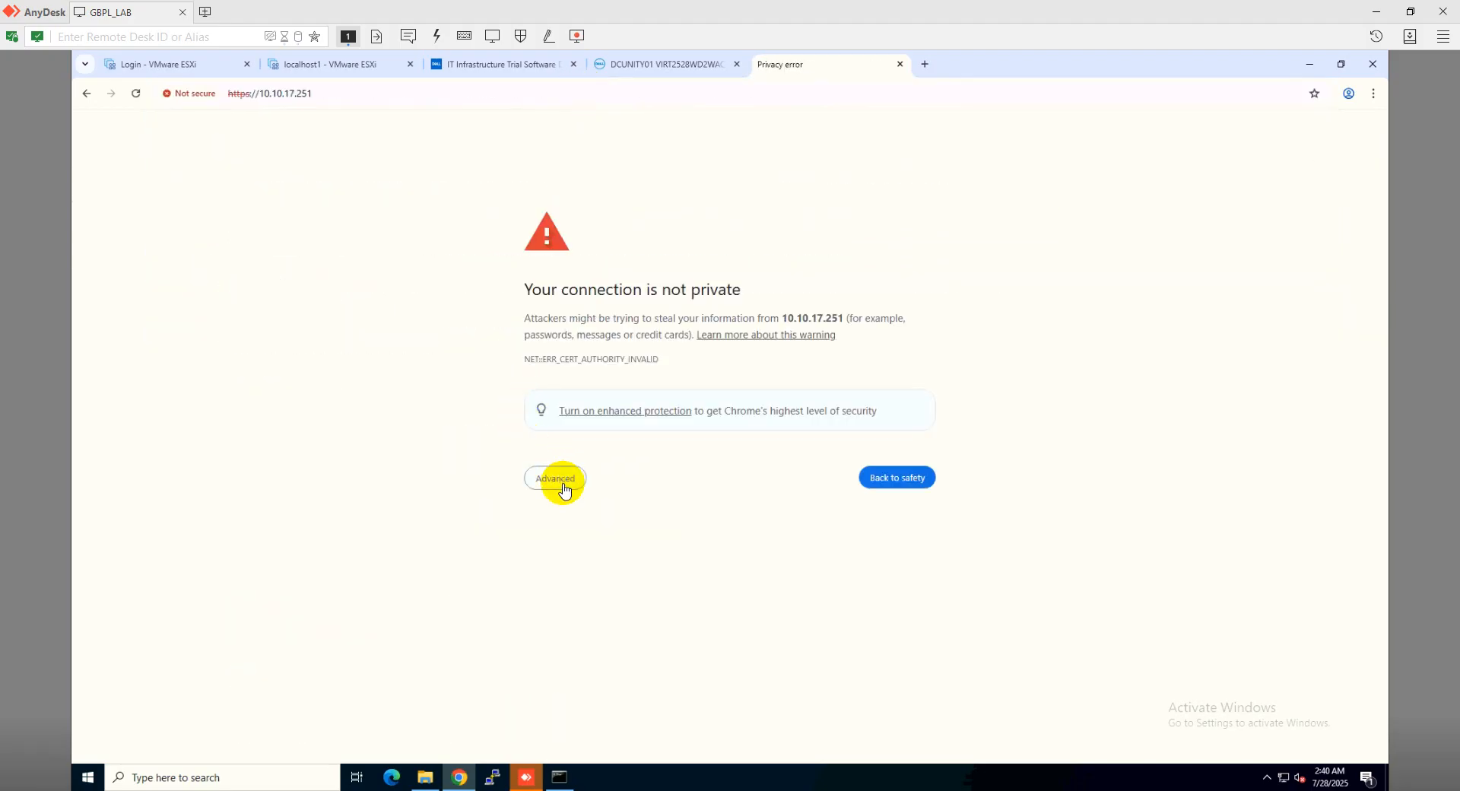
# Get past the certificate warning via Advanced and Proceed to 10.10.17.251 (unsafe)
pyautogui.click(561, 482)
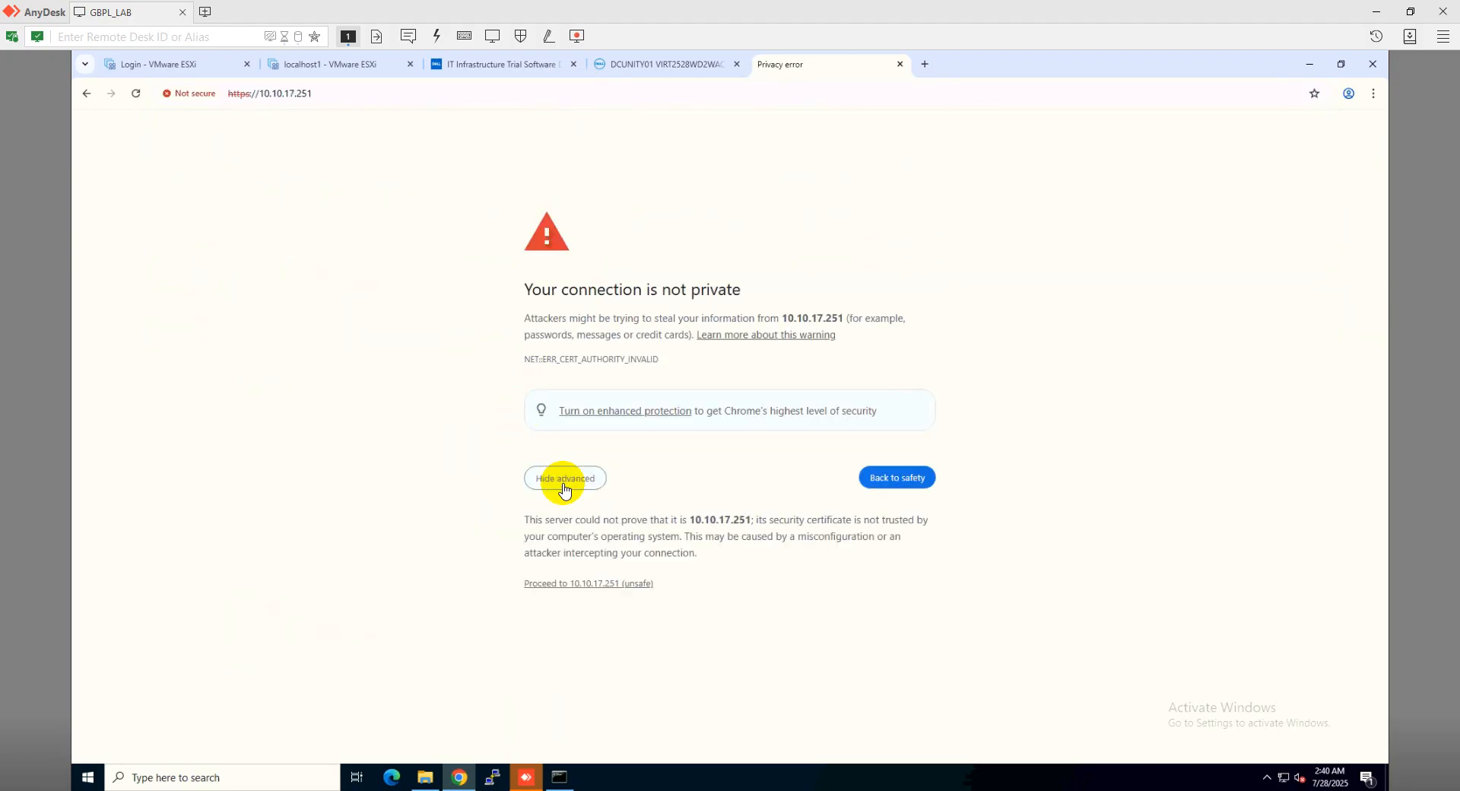
pyautogui.click(572, 585)
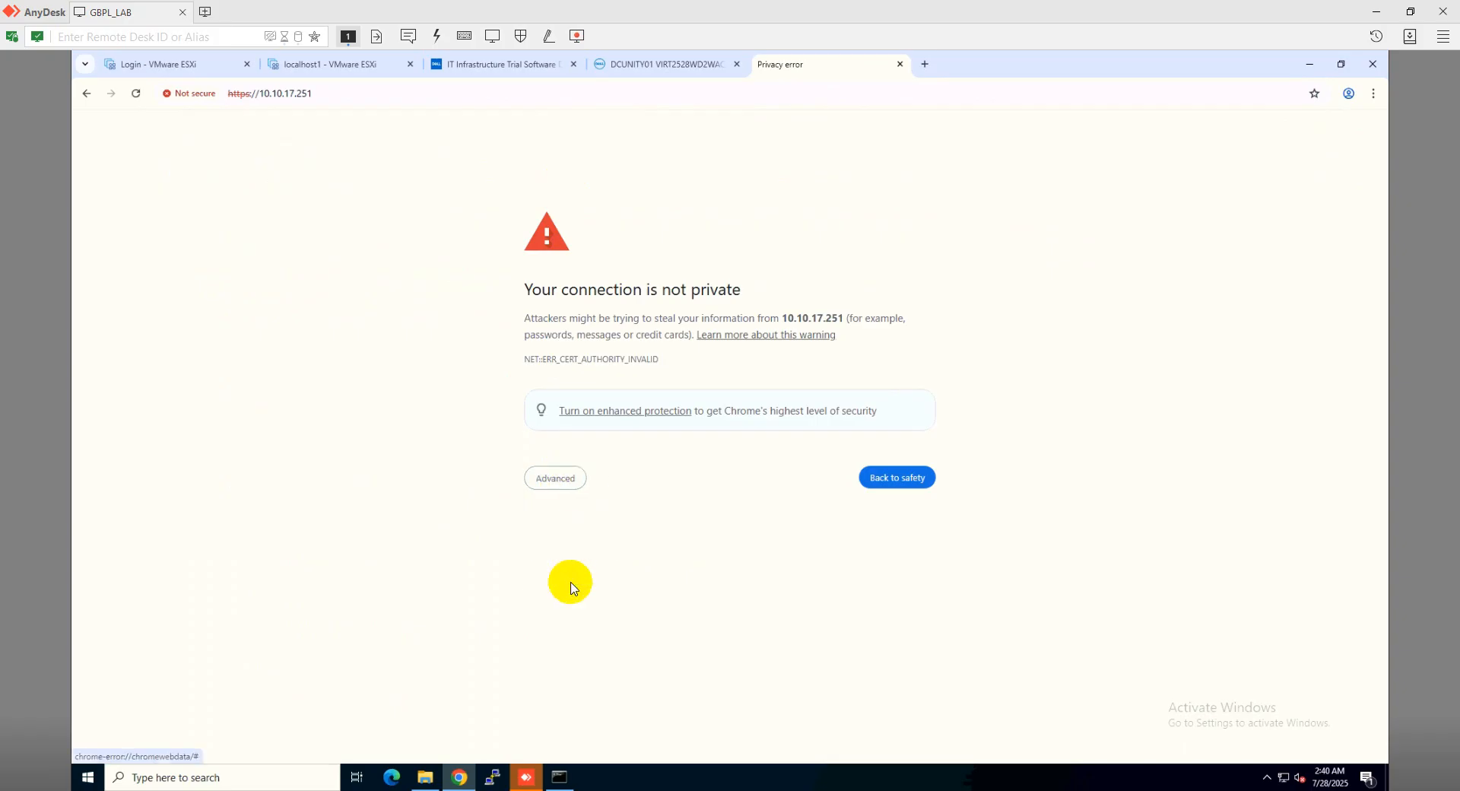
pyautogui.click(561, 482)
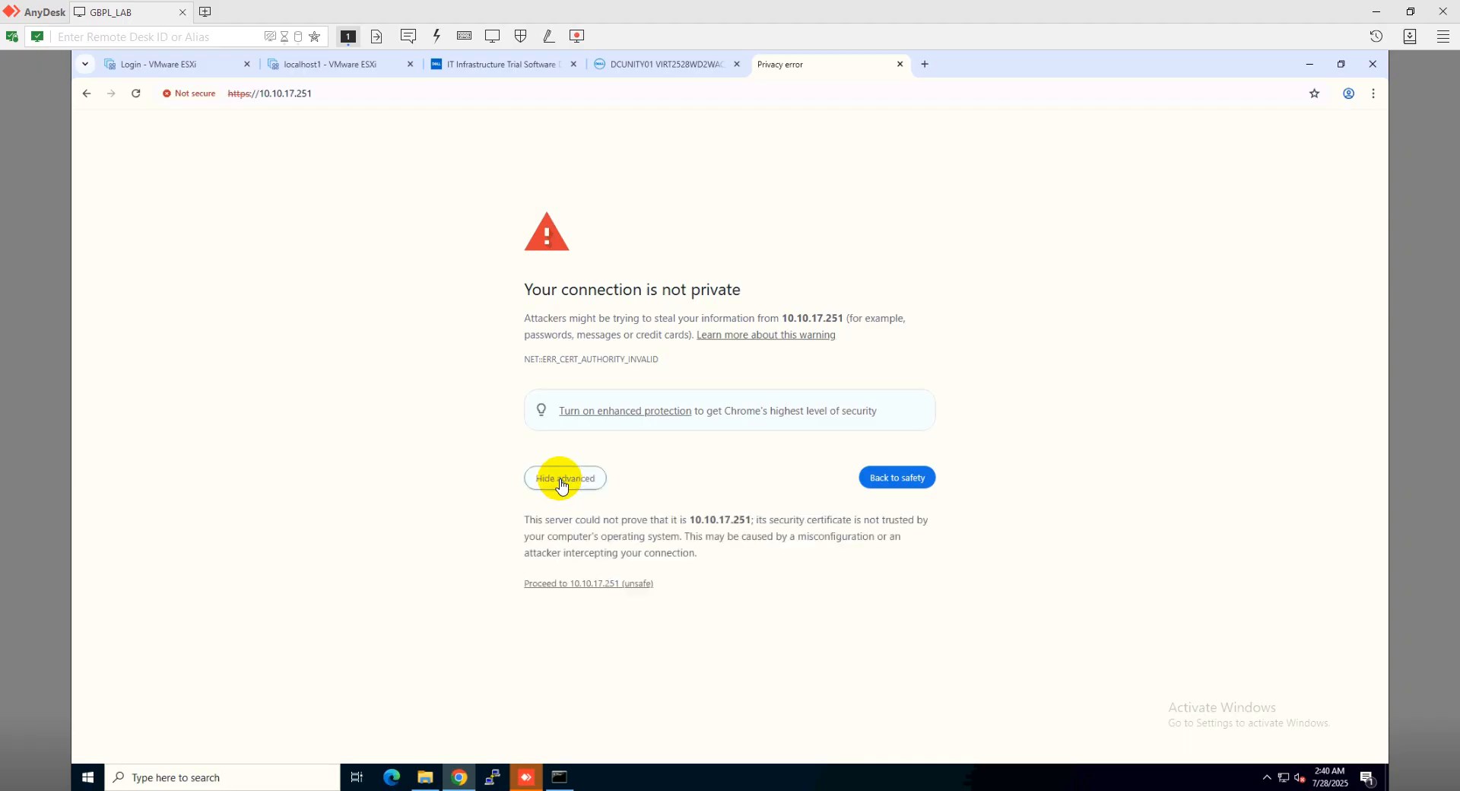
pyautogui.click(571, 584)
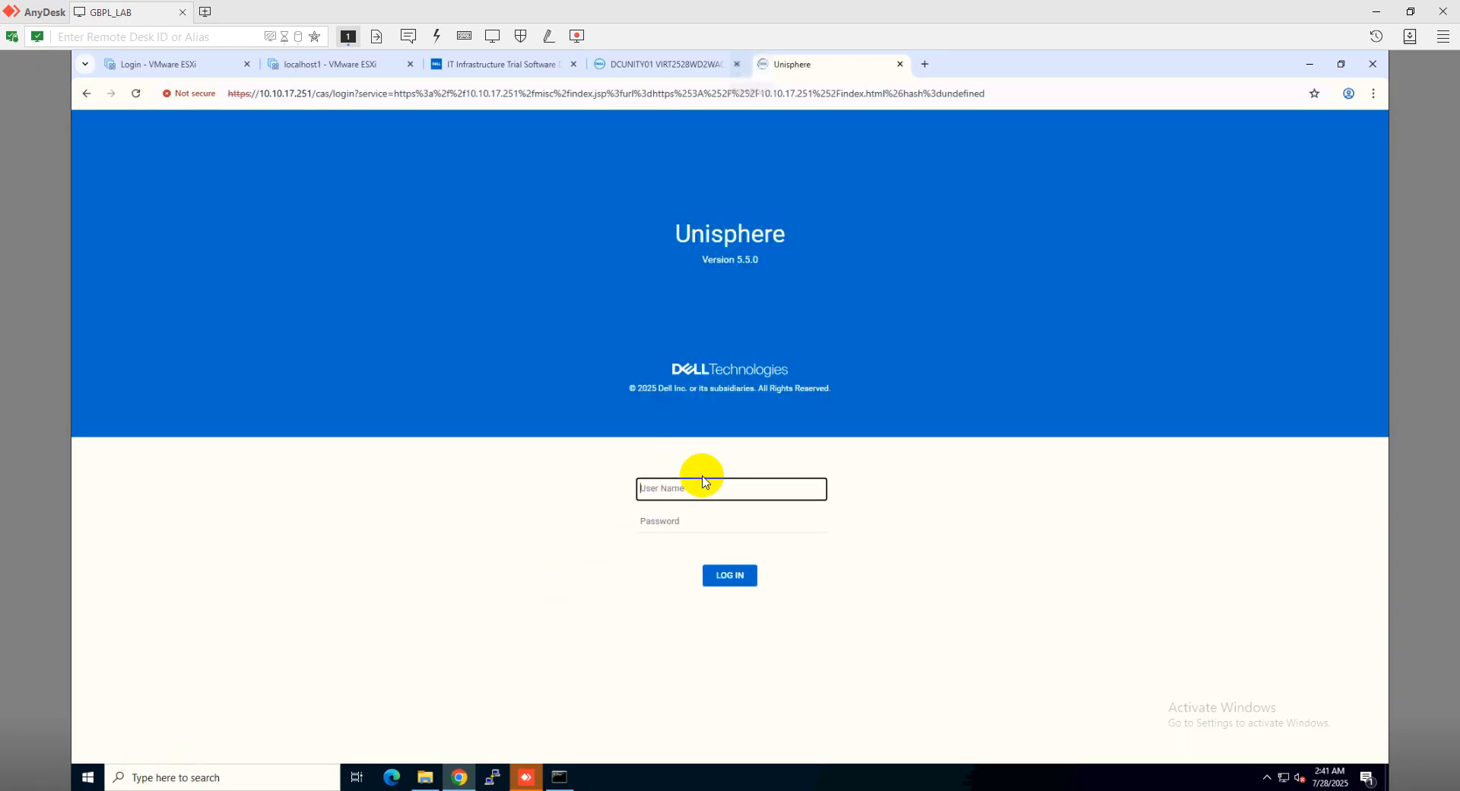
# Log in to Unisphere as admin using the saved account password
pyautogui.write('admin')
pyautogui.press('Tab')
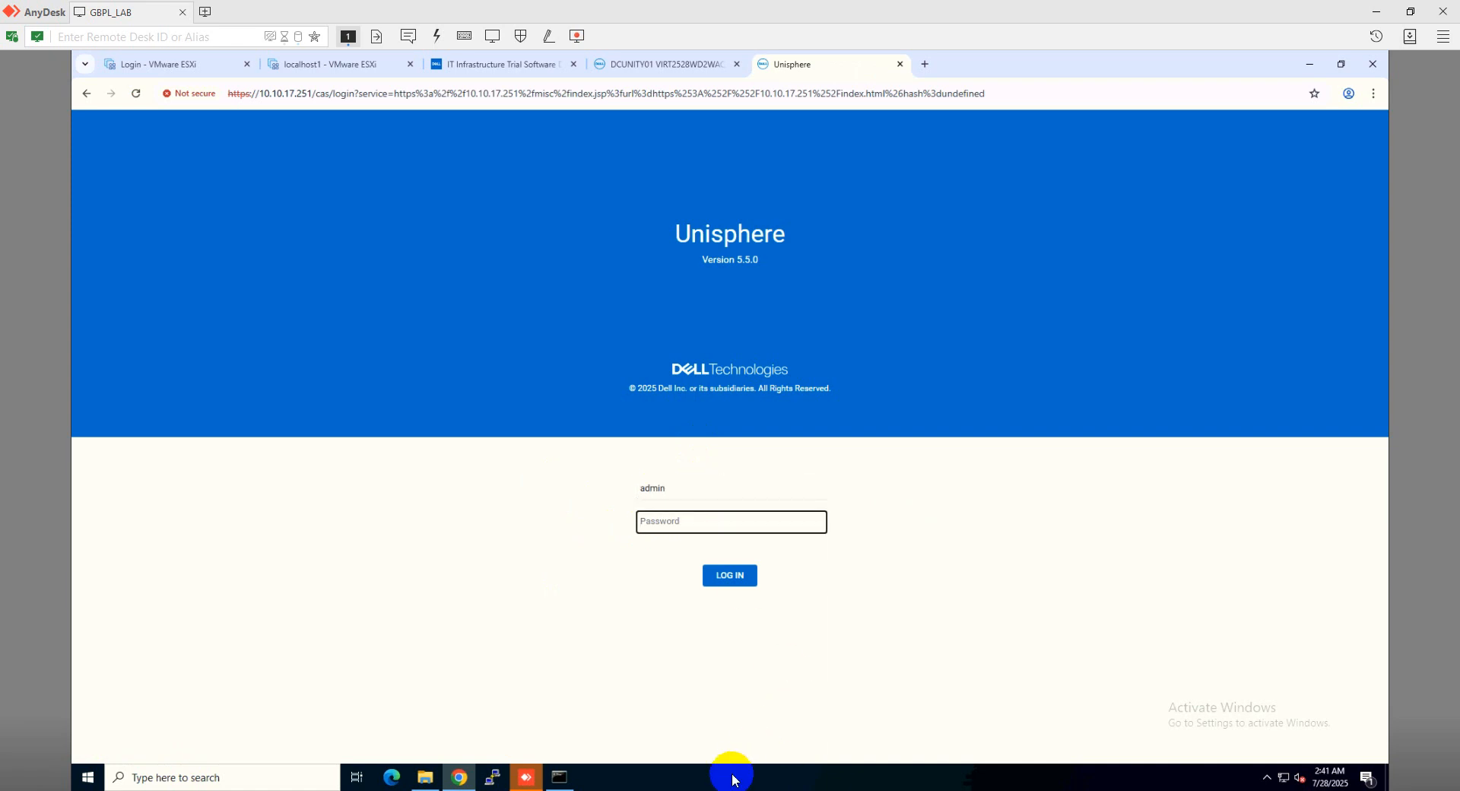
pyautogui.click(741, 789)
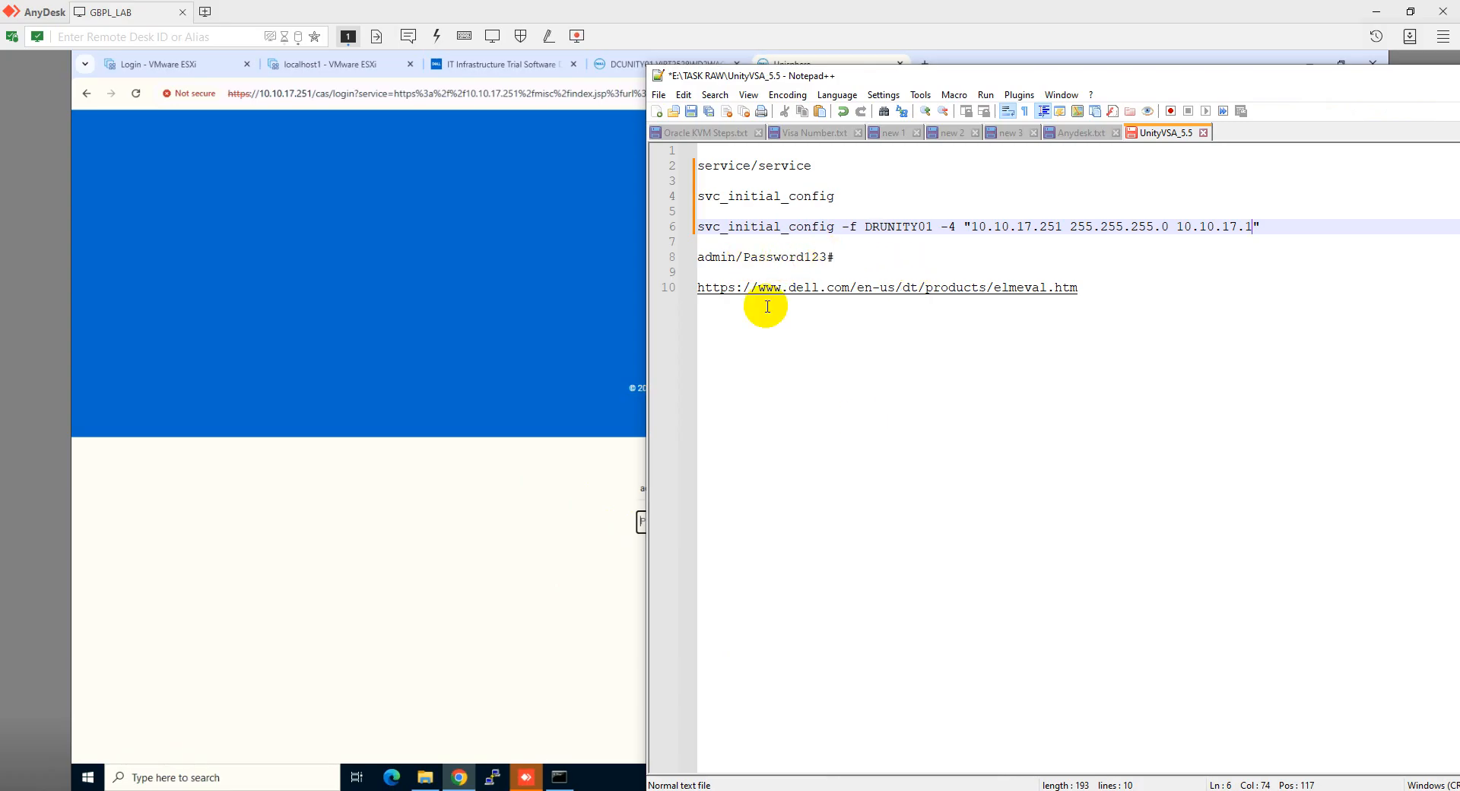
pyautogui.click(576, 439)
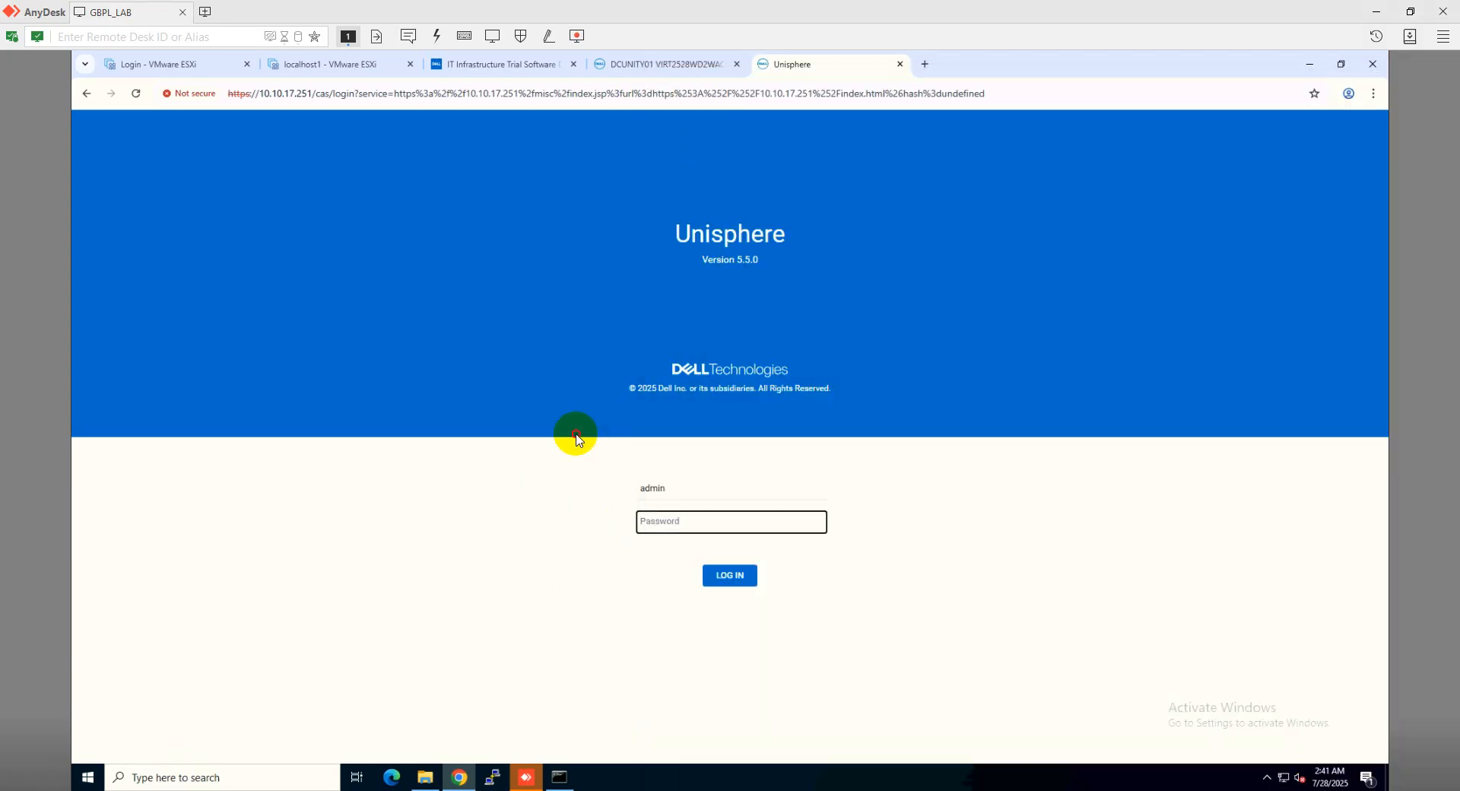
pyautogui.click(670, 521)
pyautogui.write('•••••••')
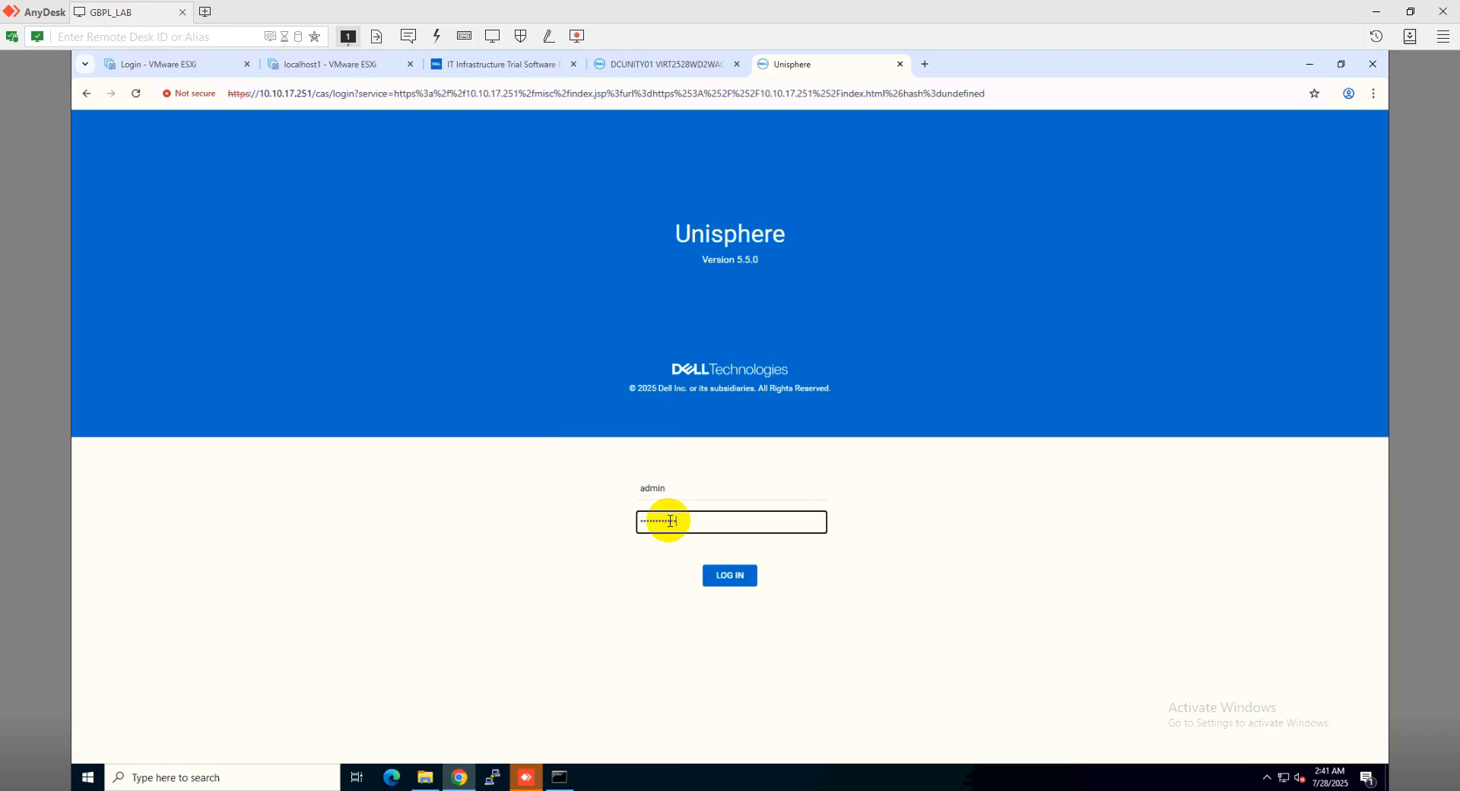
pyautogui.click(722, 579)
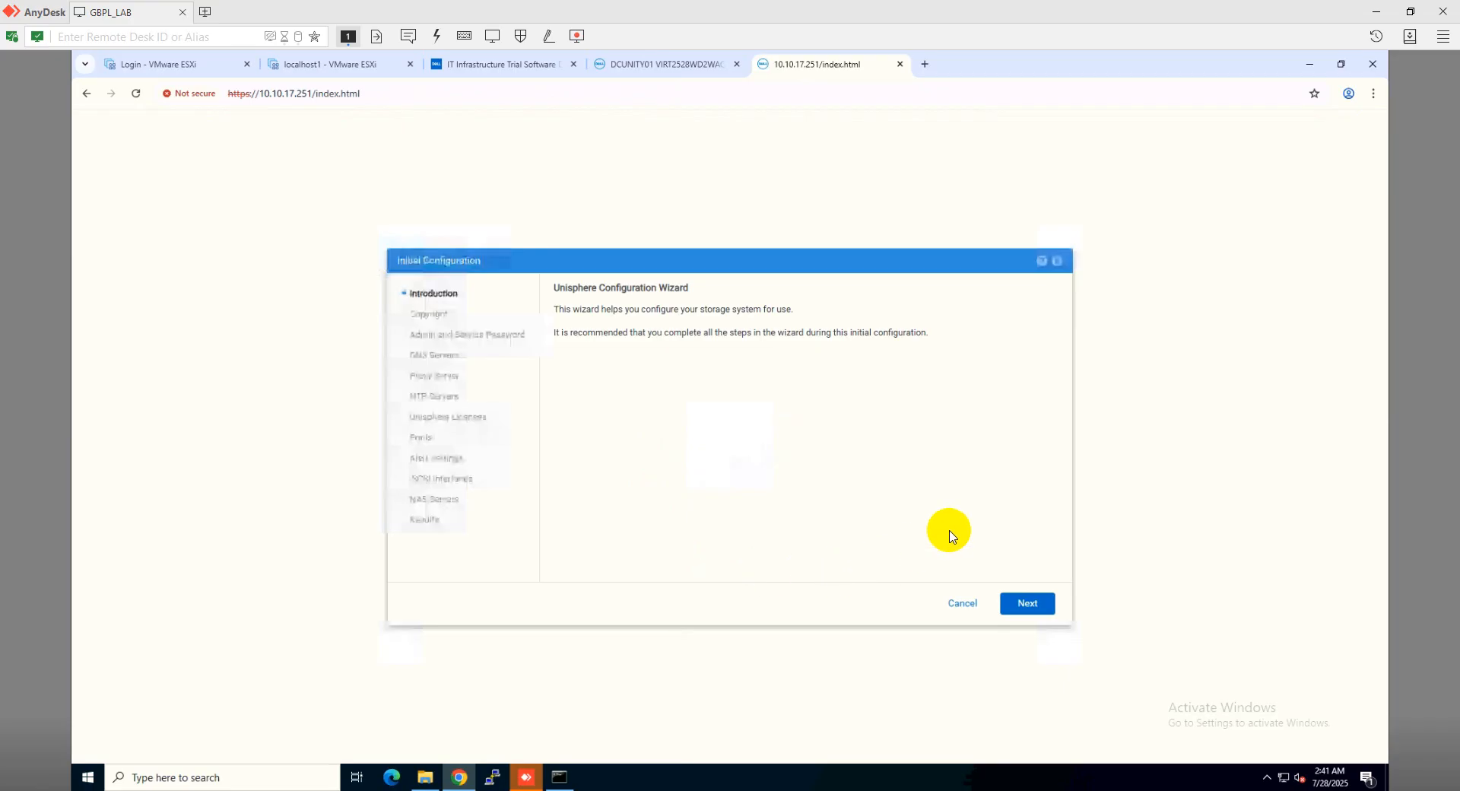
# Accept the license agreement and set and confirm the new admin password
pyautogui.click(1023, 609)
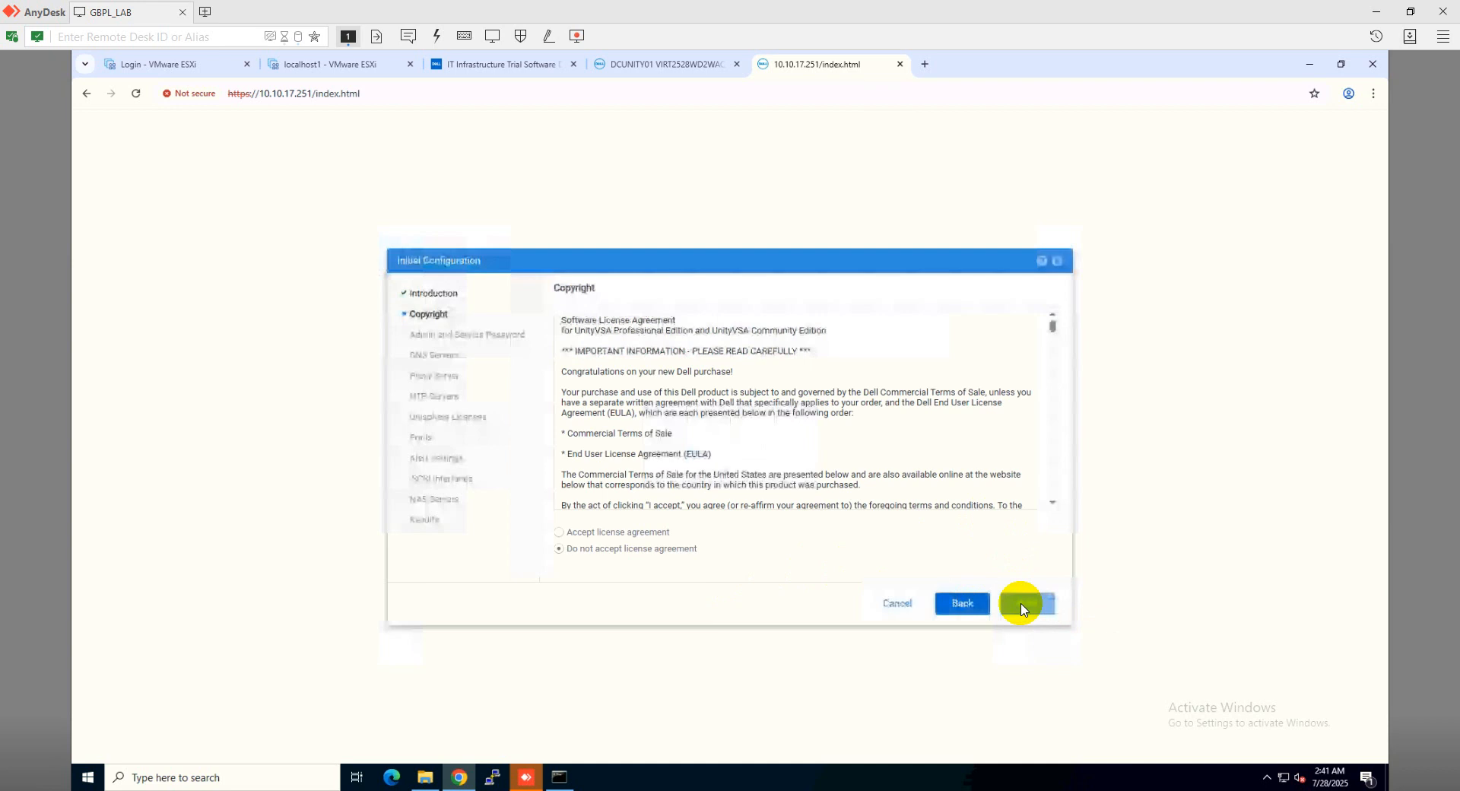
pyautogui.click(643, 532)
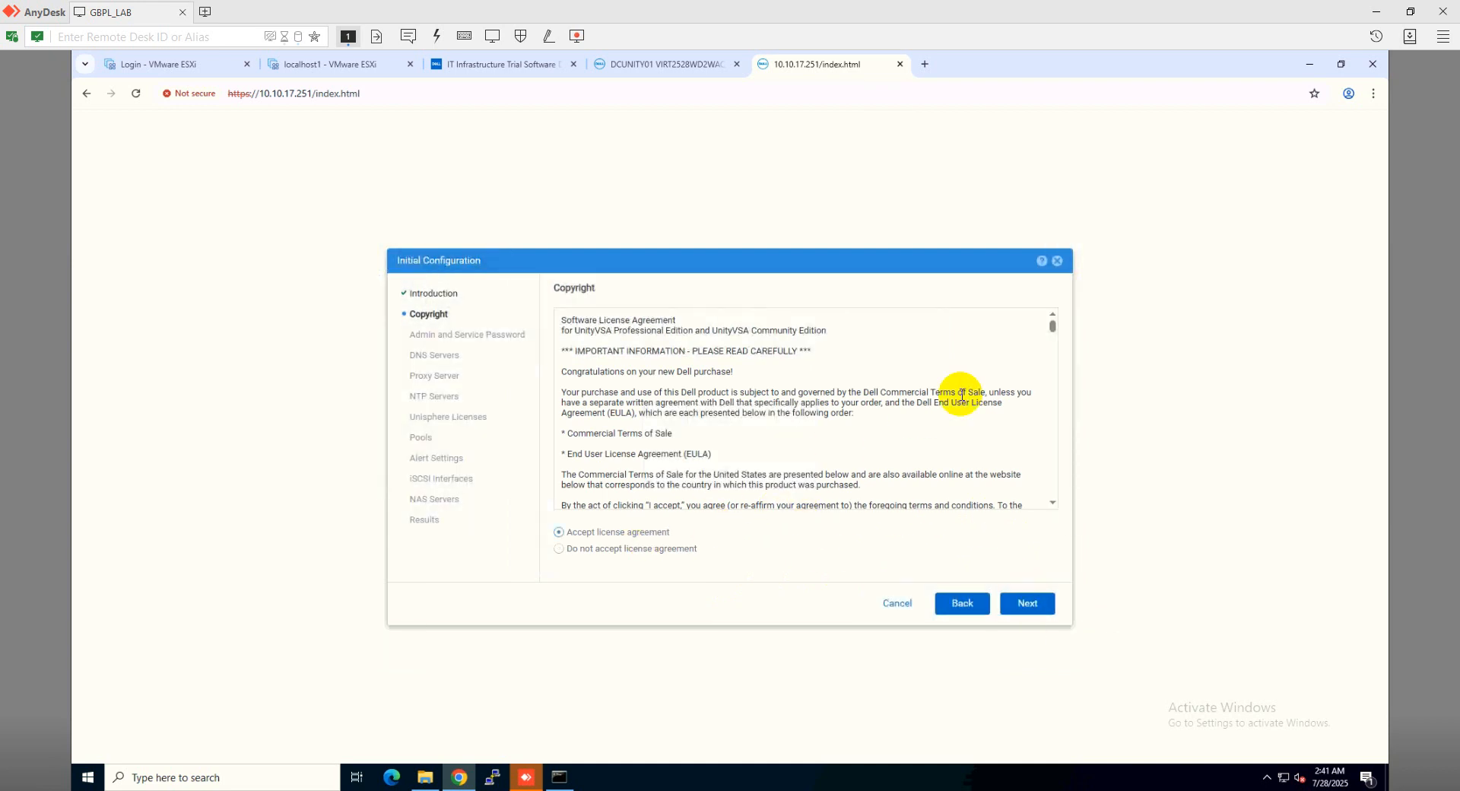
pyautogui.click(1028, 605)
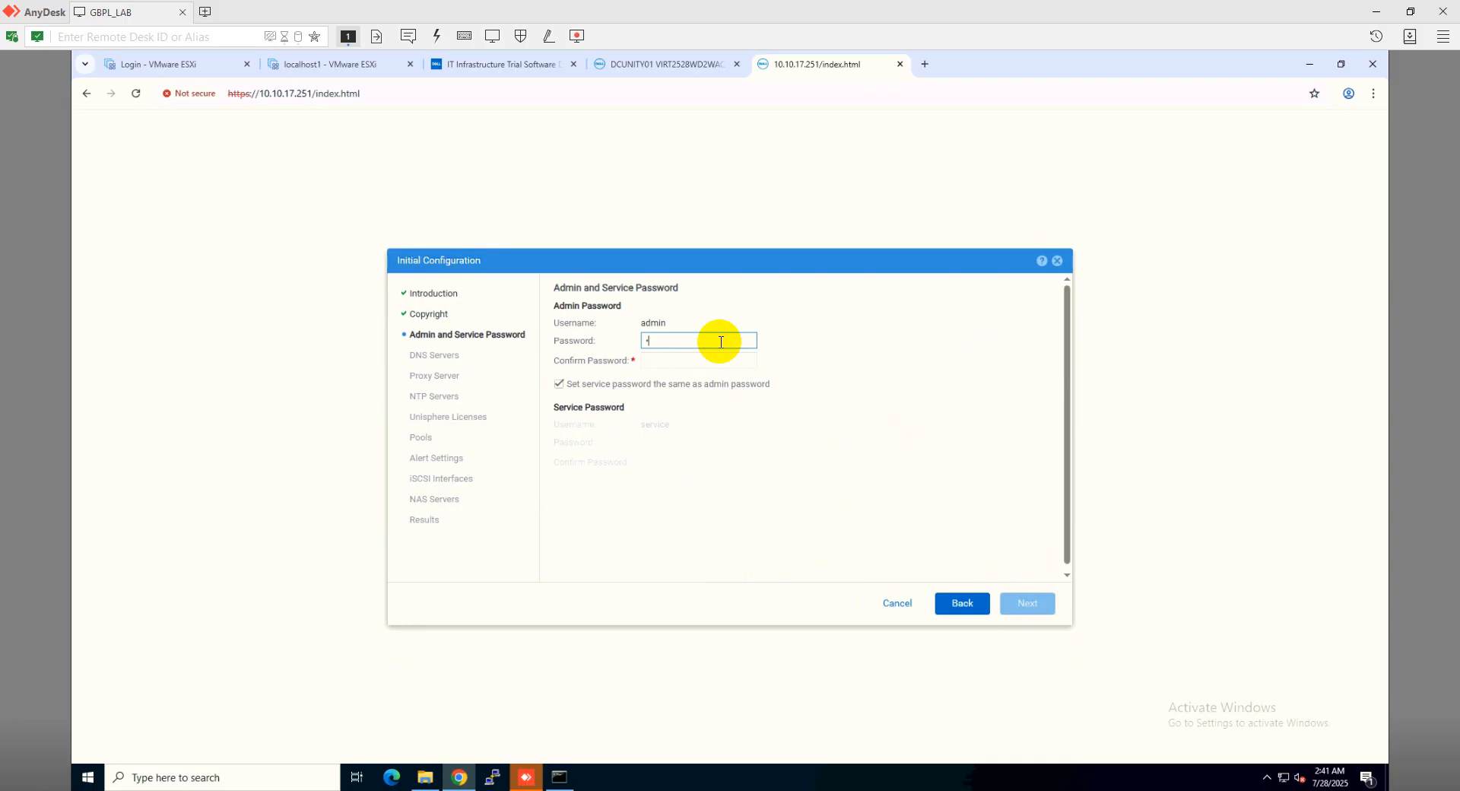
pyautogui.write('*******')
pyautogui.press('Tab')
pyautogui.write('*******')
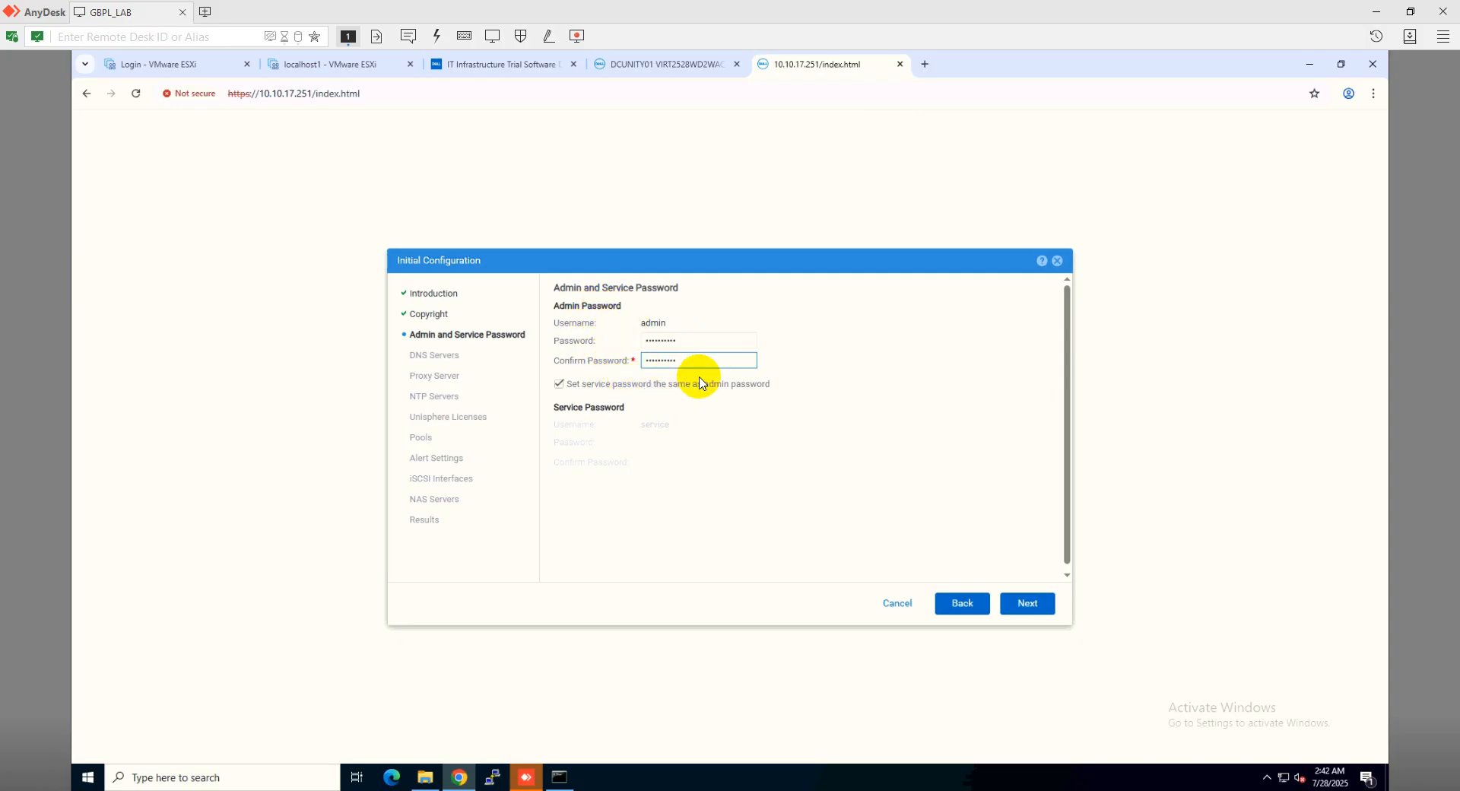
pyautogui.click(1027, 604)
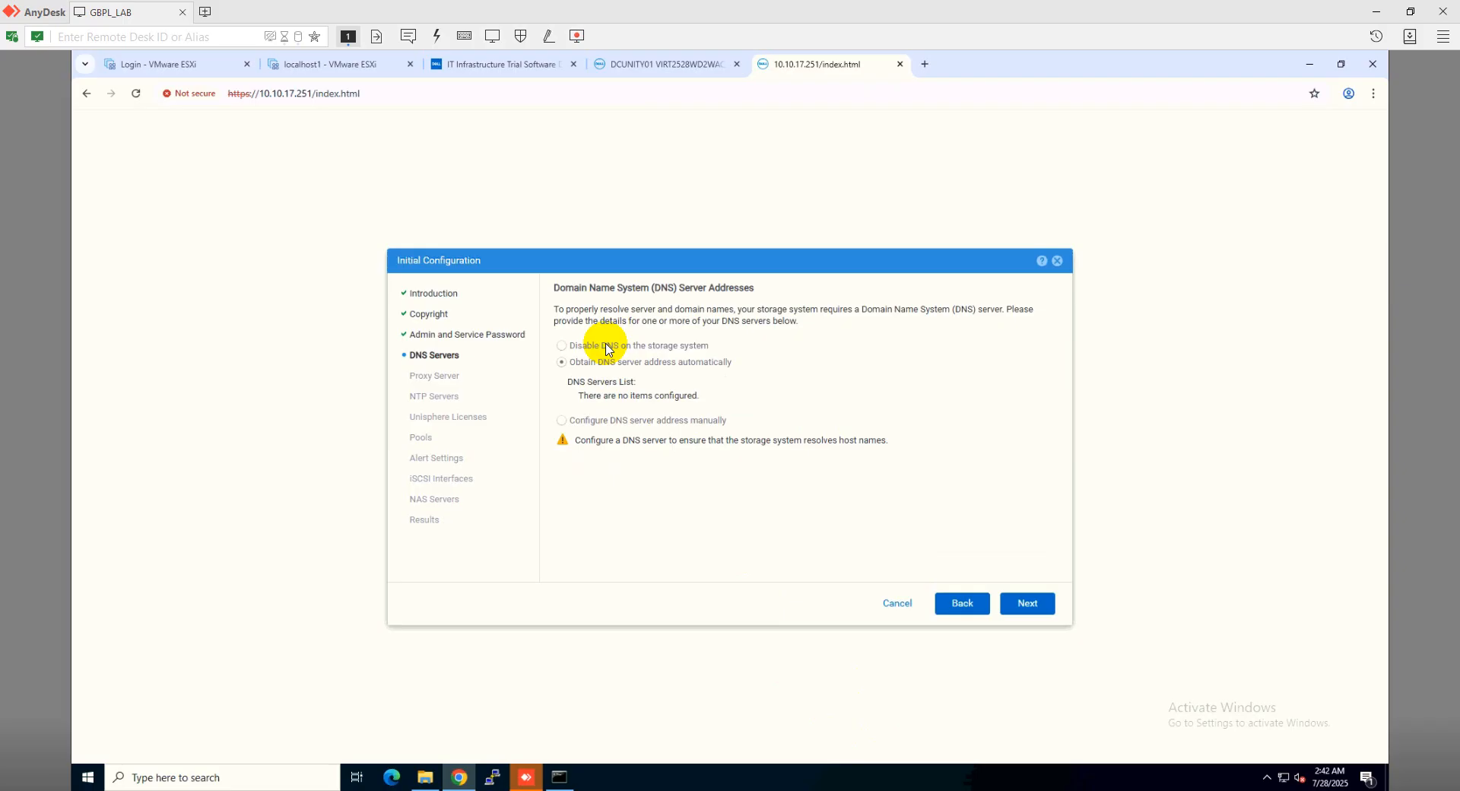
# Disable DNS and continue past the Proxy and NTP steps without adding servers
pyautogui.click(608, 349)
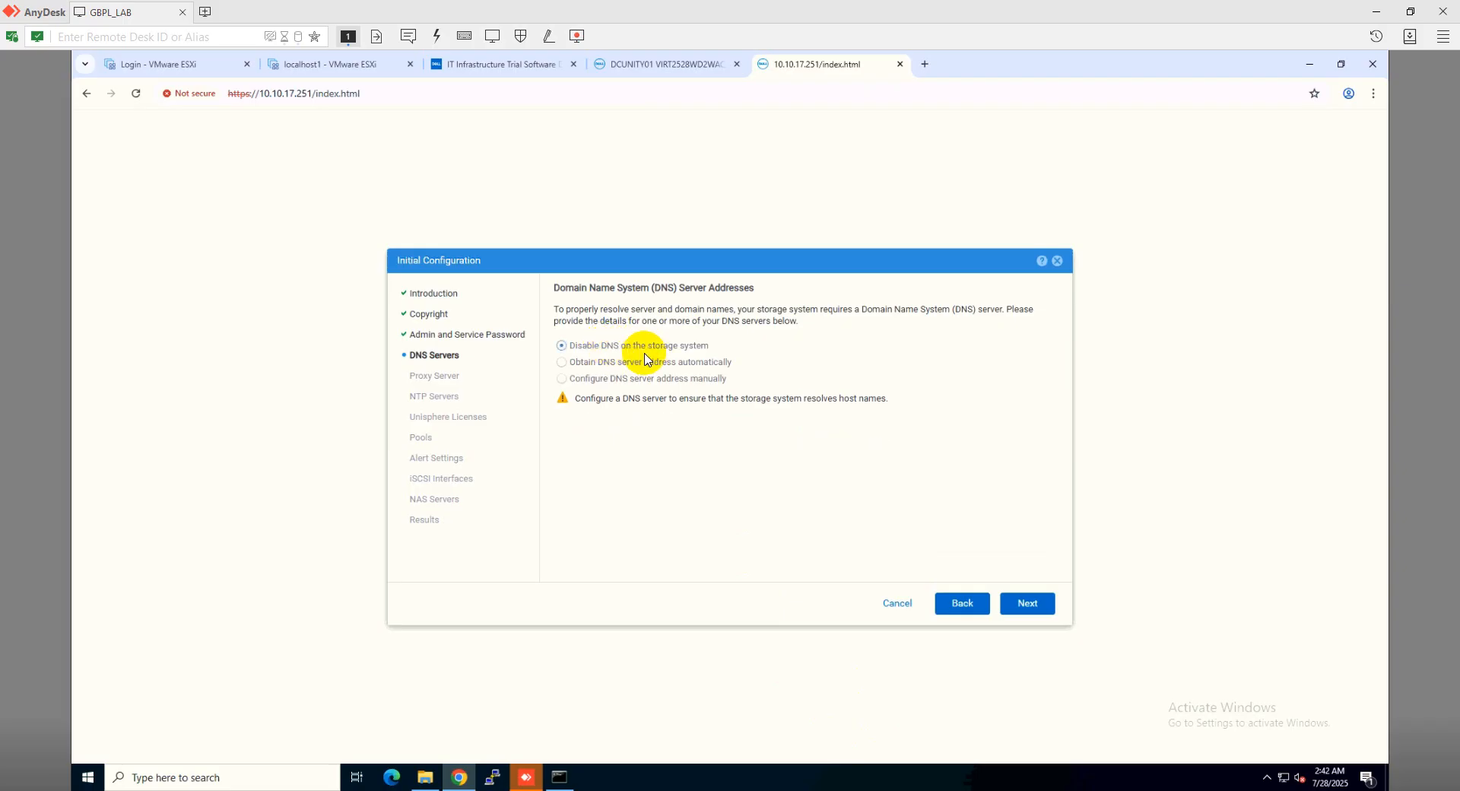
pyautogui.click(1027, 605)
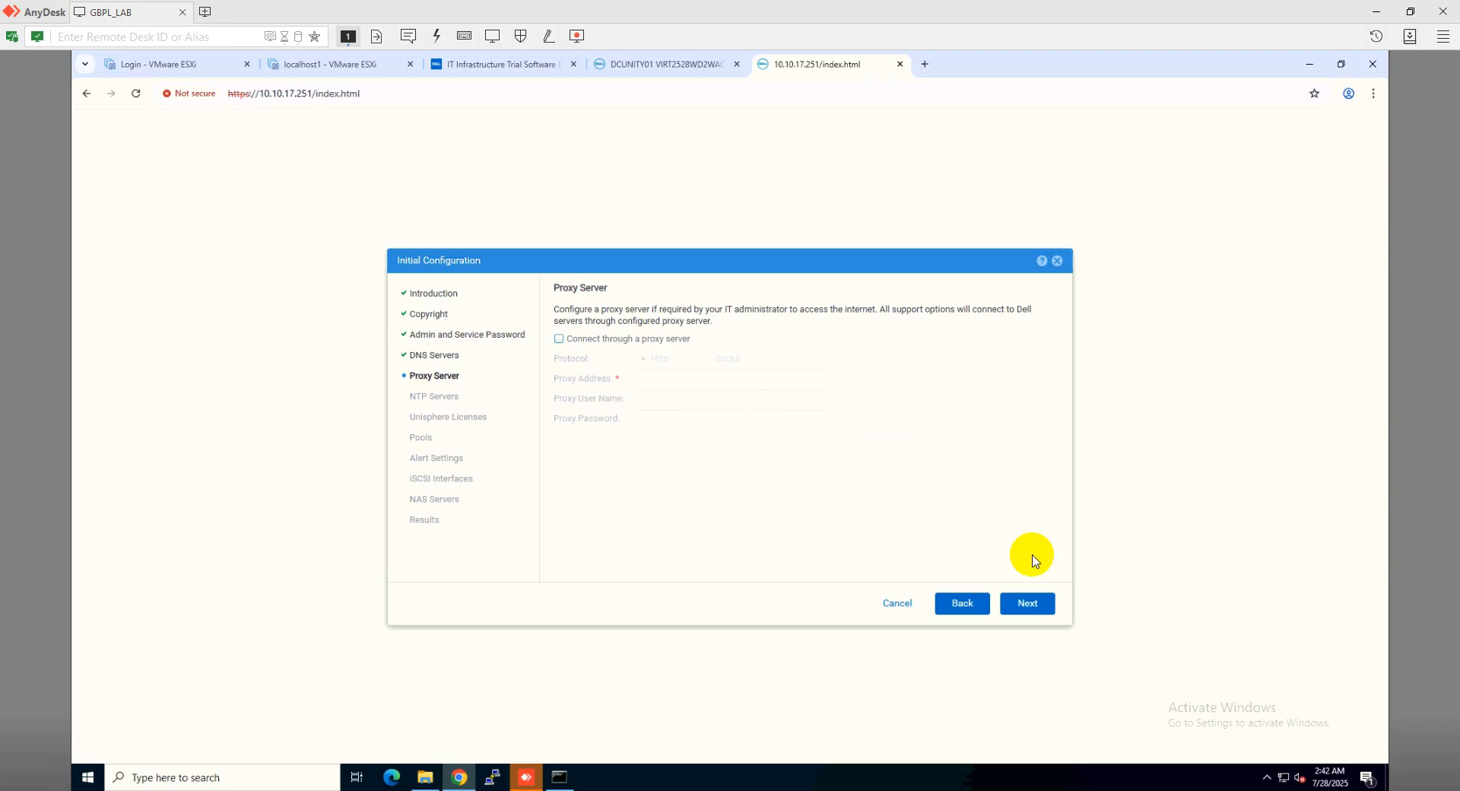
pyautogui.click(1030, 610)
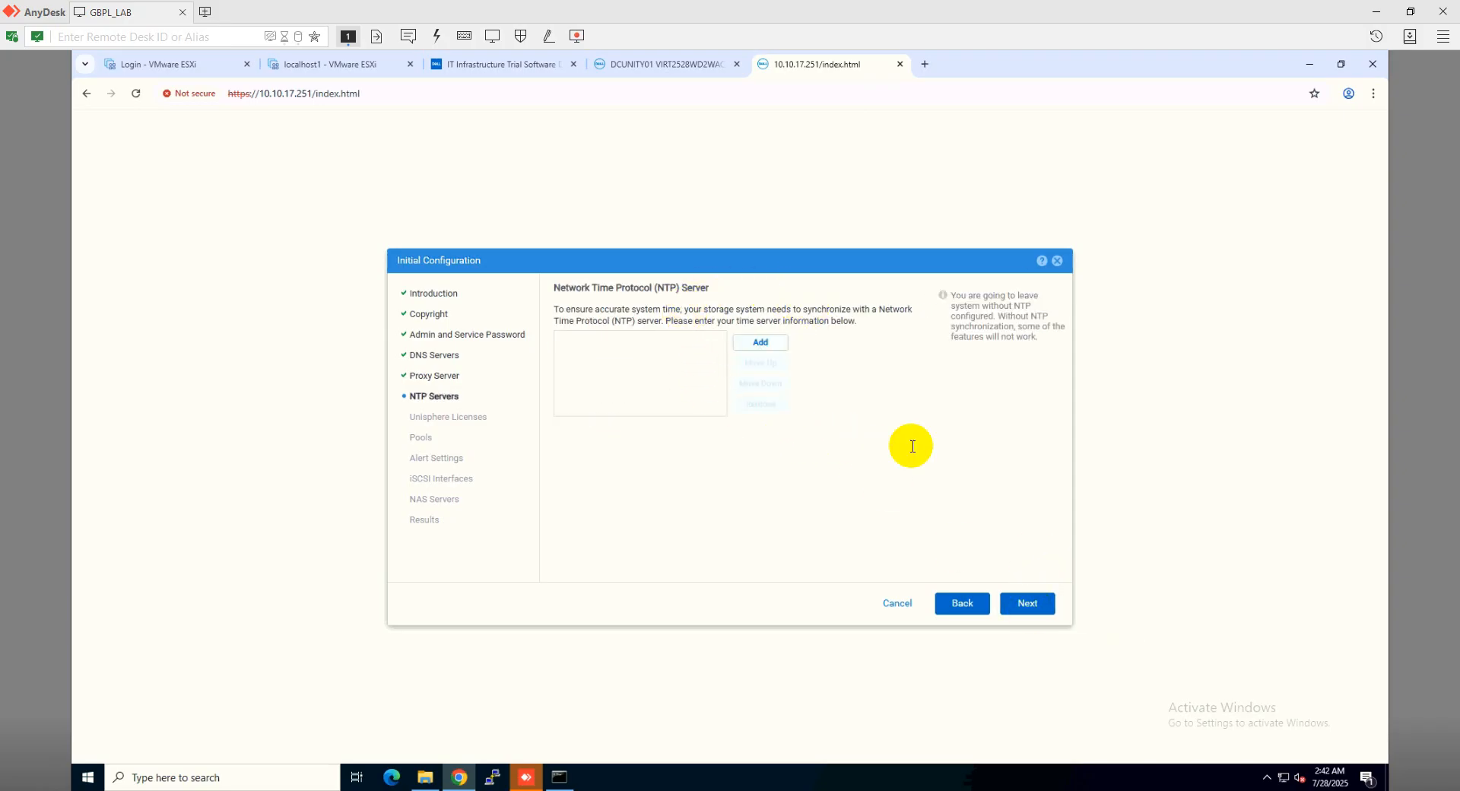
pyautogui.click(1042, 612)
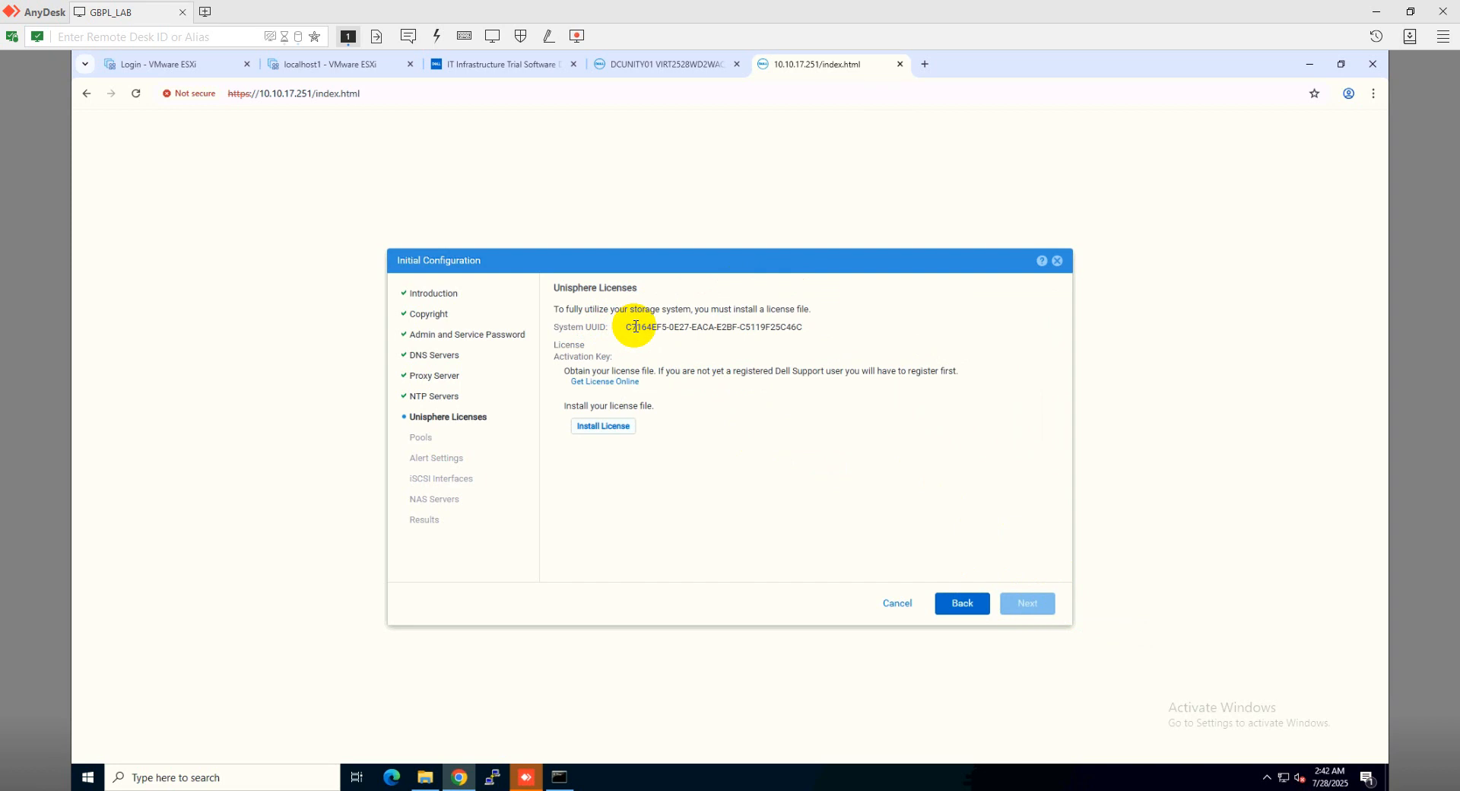
# Copy the System UUID value to the clipboard
pyautogui.moveTo(628, 329); pyautogui.dragTo(806, 328)
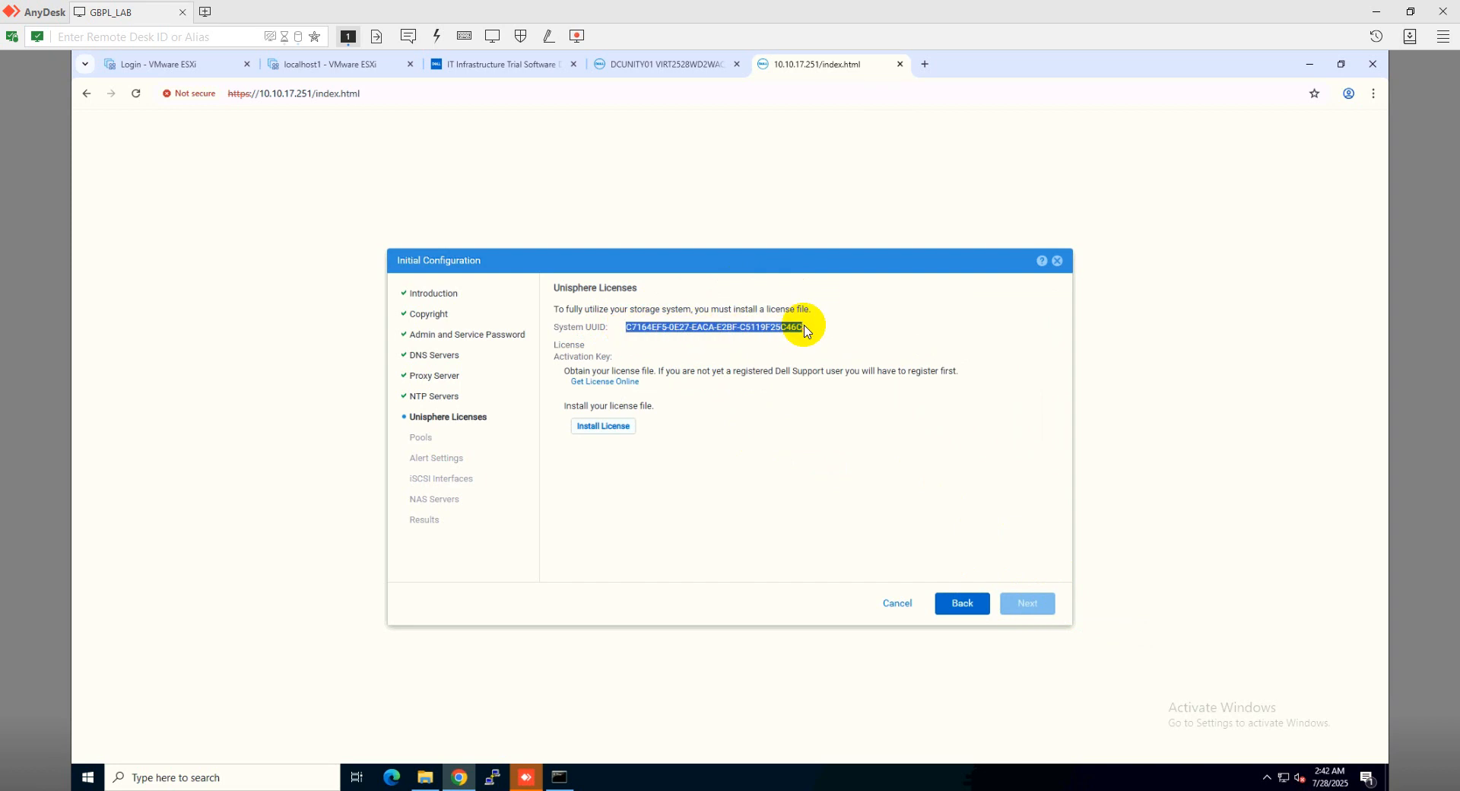
pyautogui.rightClick(793, 328)
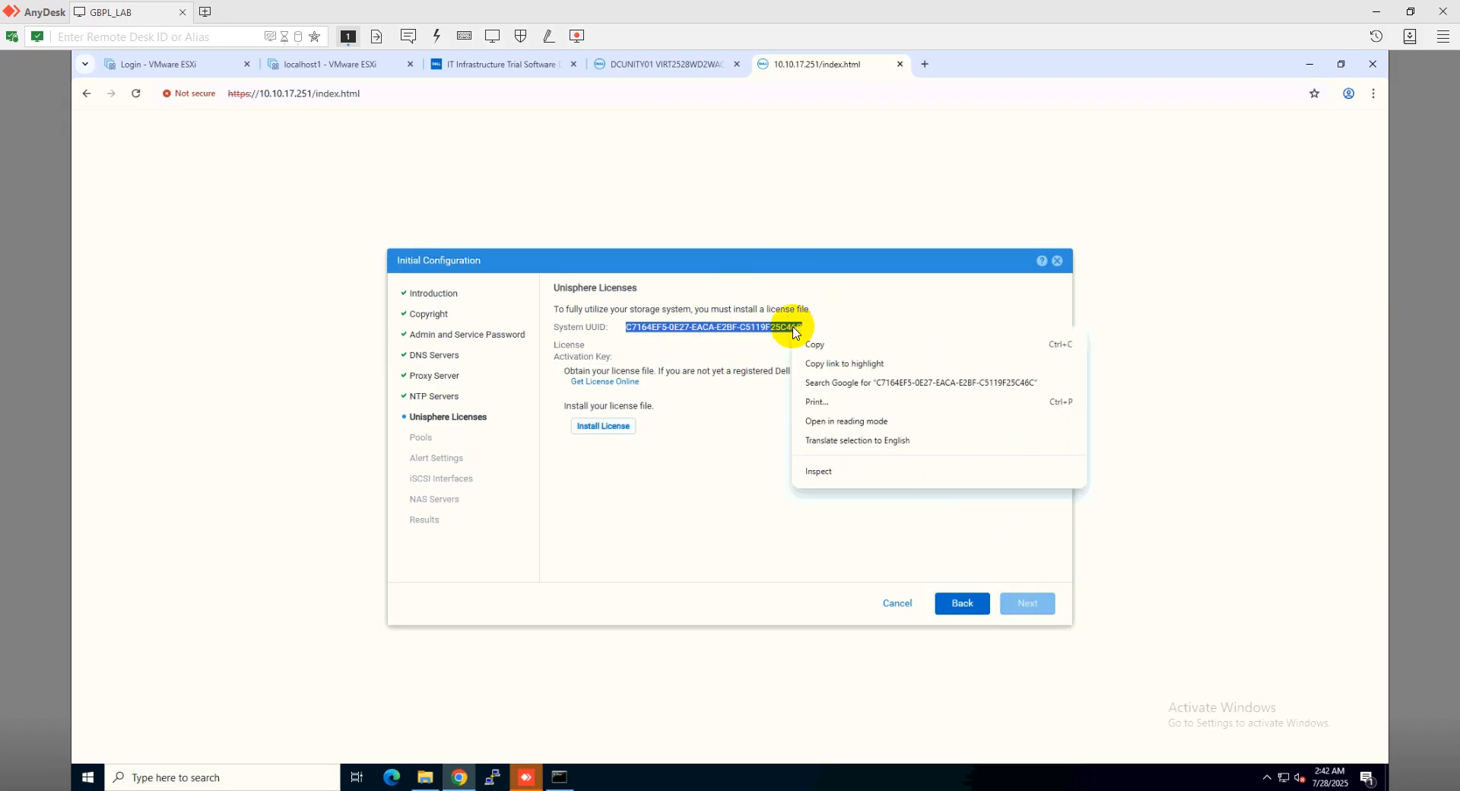
pyautogui.click(812, 346)
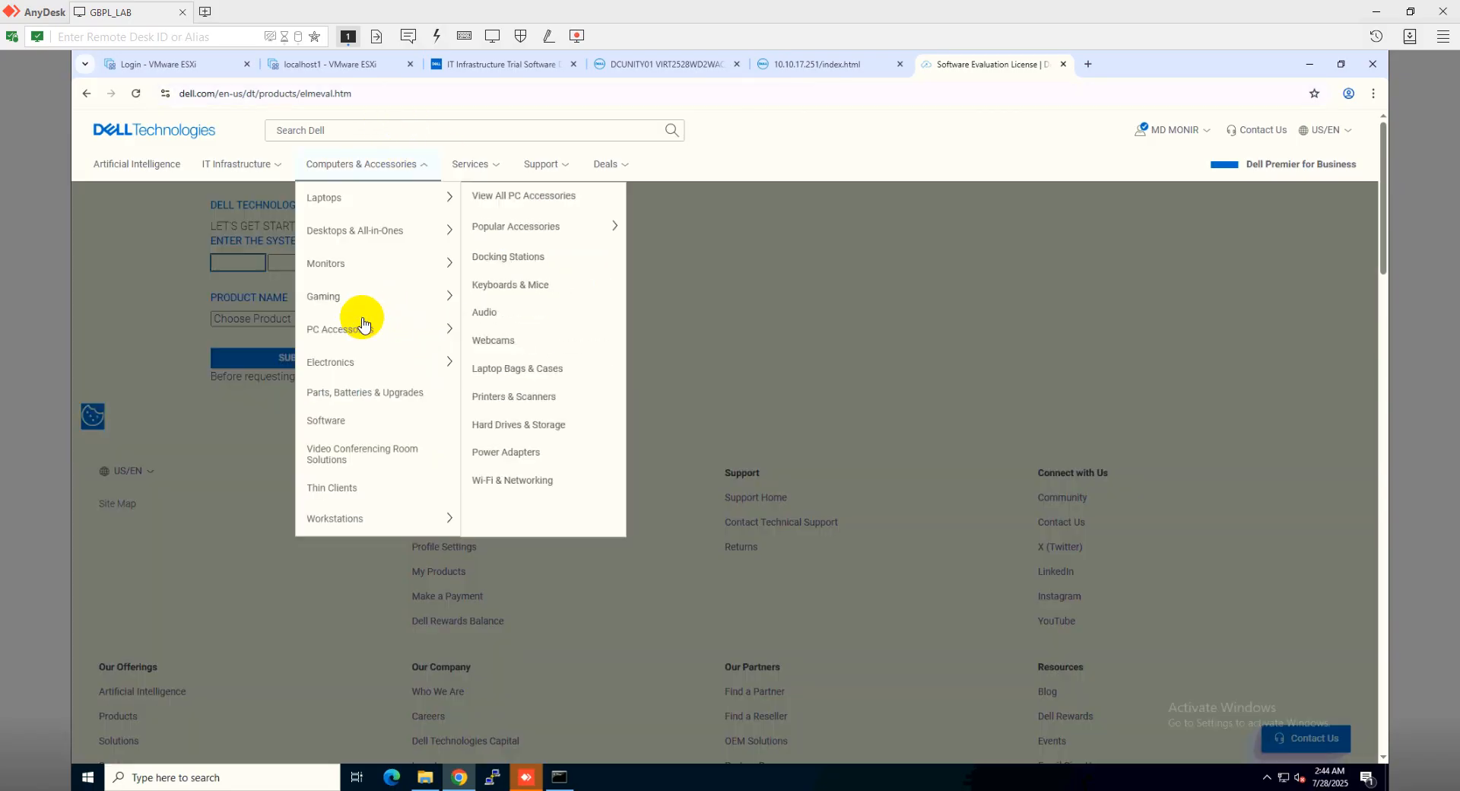
# Request a UnityVSA / Unity Cloud Edition license for the pasted UUID and download the XML license file
pyautogui.click(365, 325)
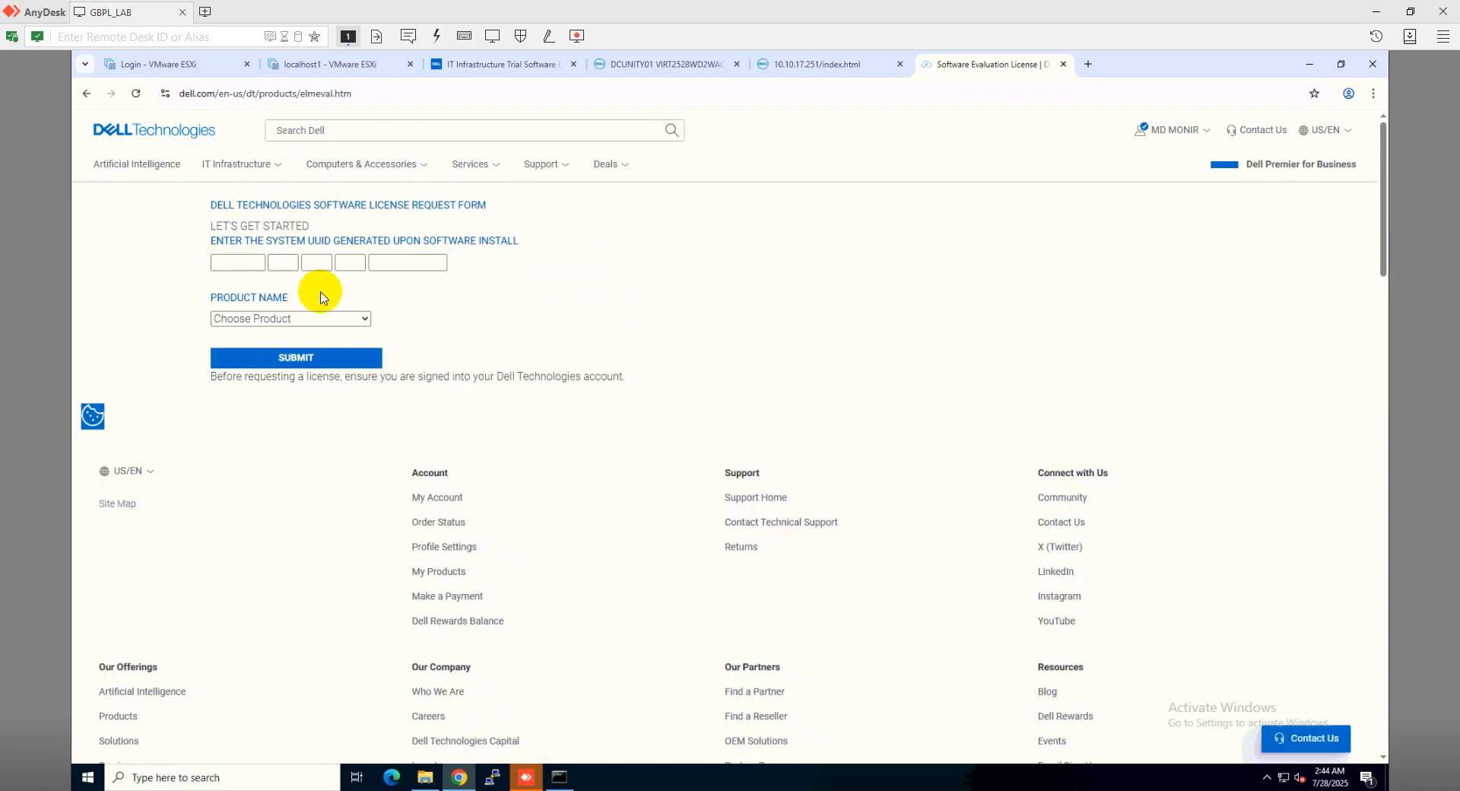
pyautogui.click(365, 319)
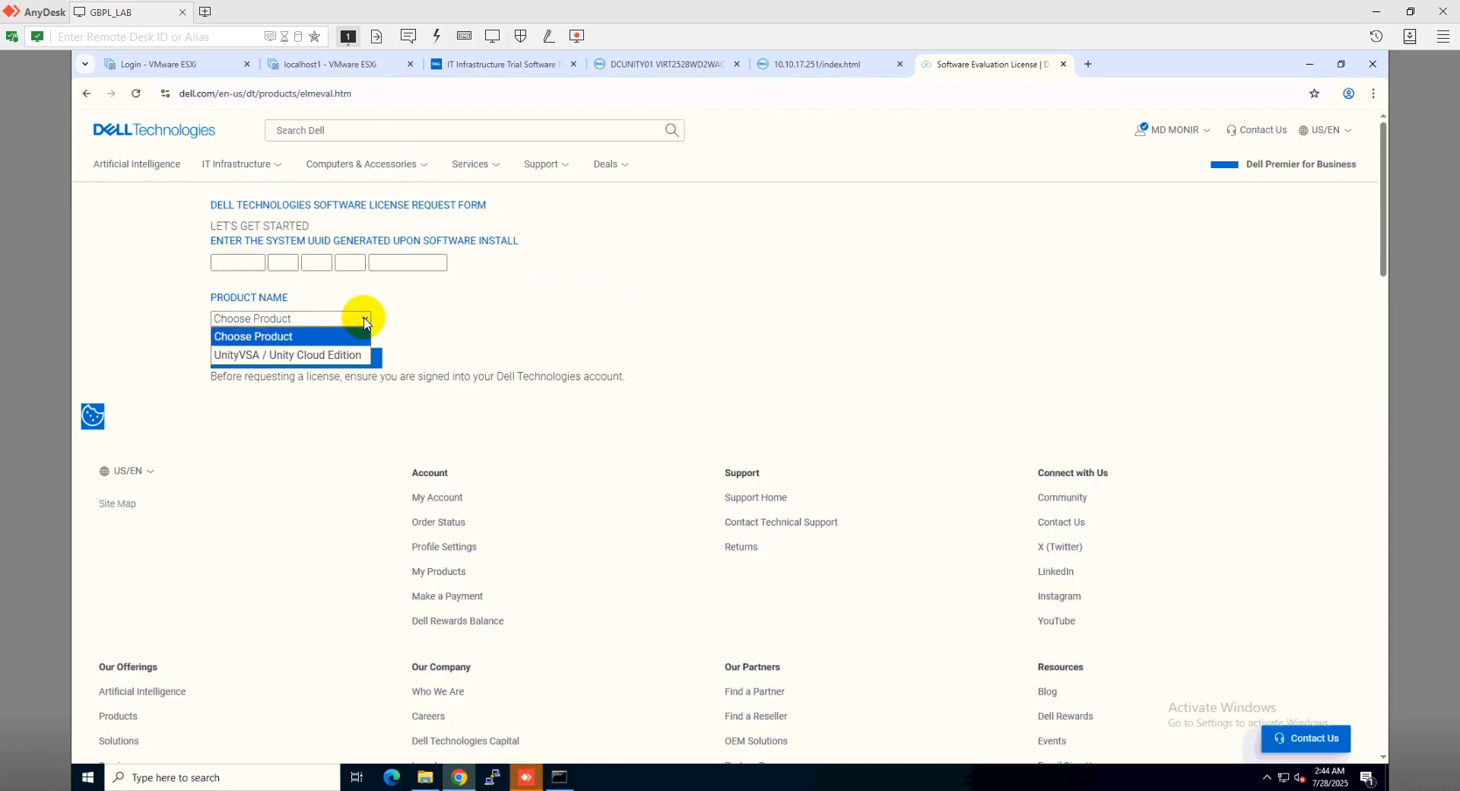
pyautogui.click(327, 365)
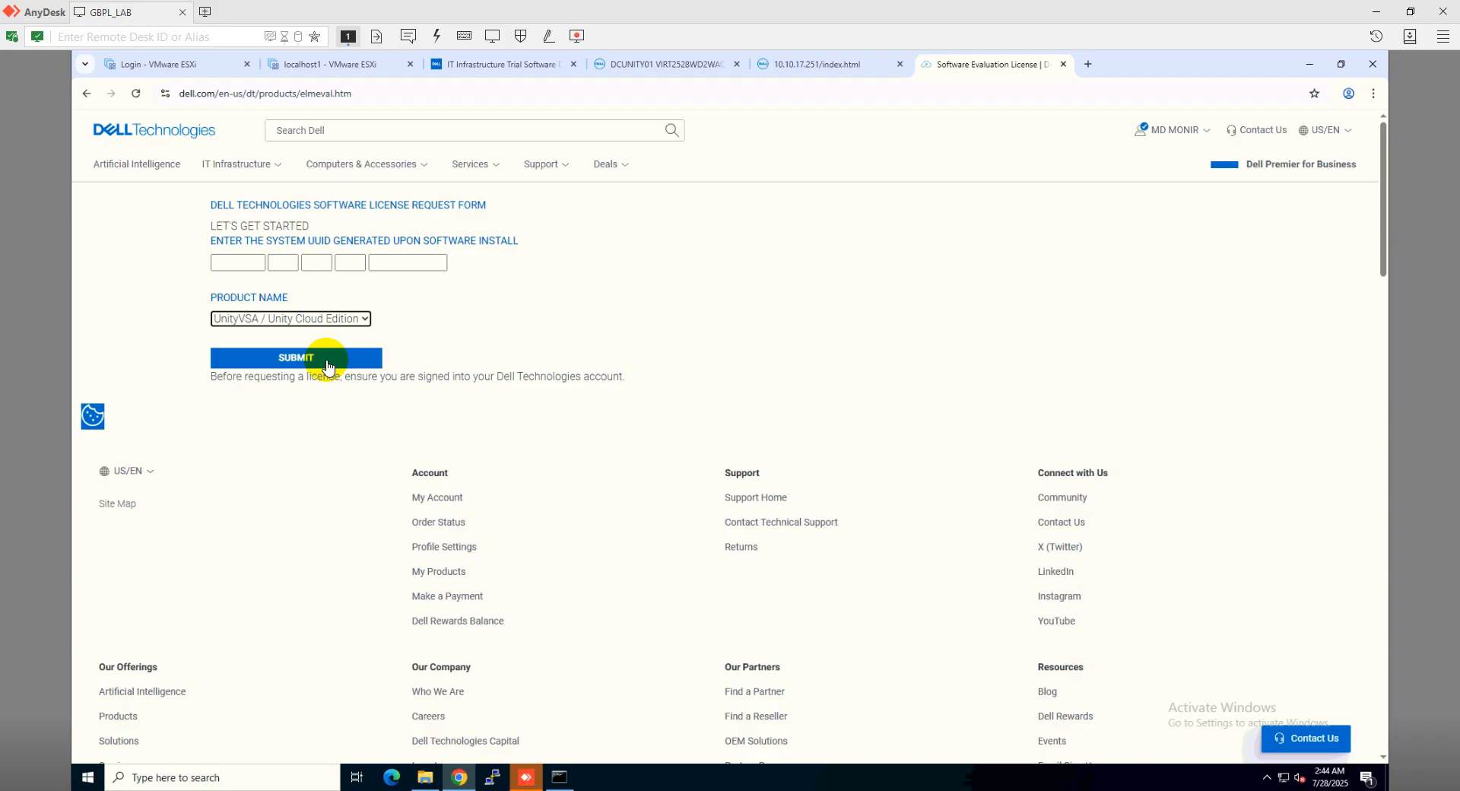
pyautogui.click(244, 263)
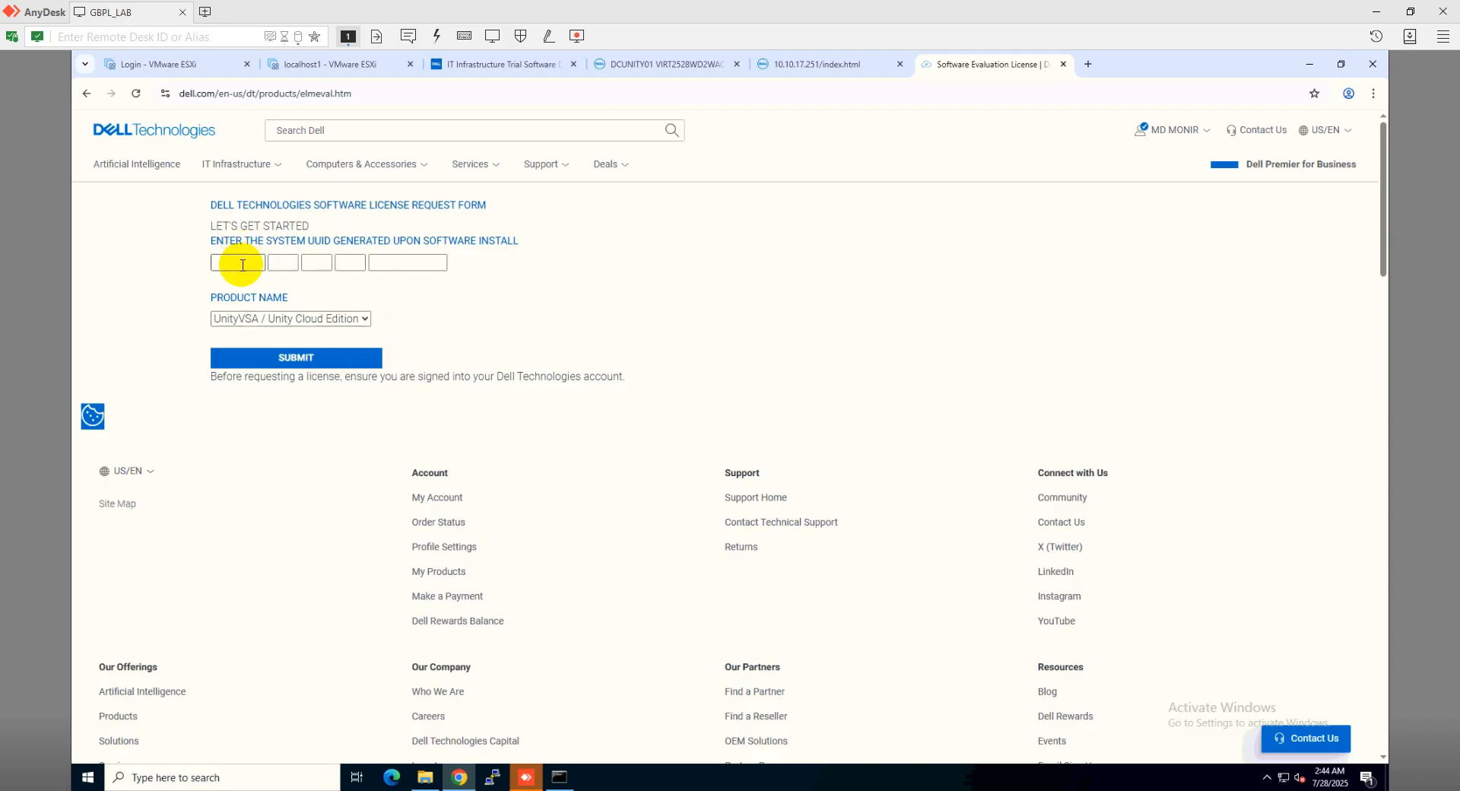
pyautogui.hotkey('ctrl', 'v')
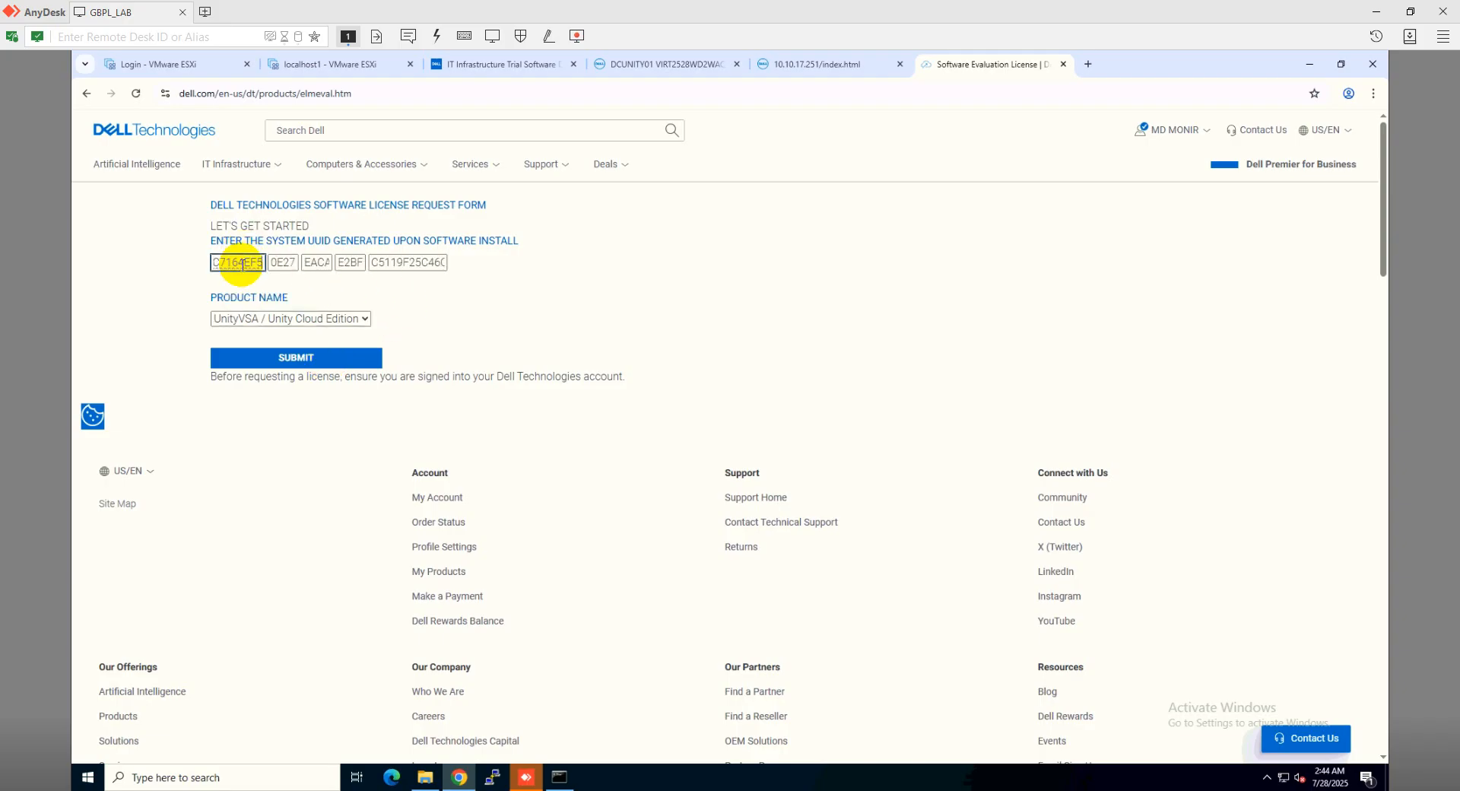
pyautogui.click(355, 368)
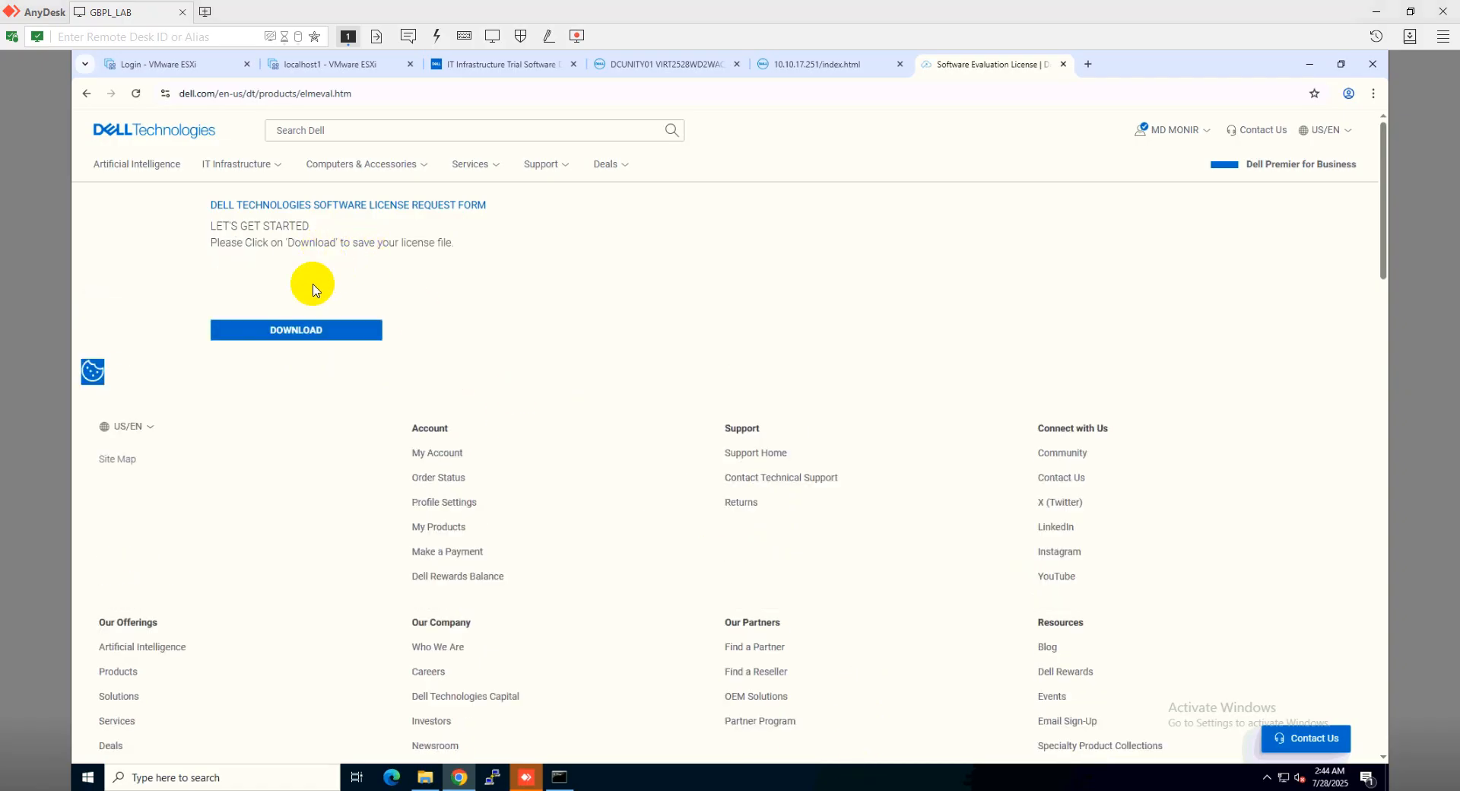
pyautogui.click(302, 332)
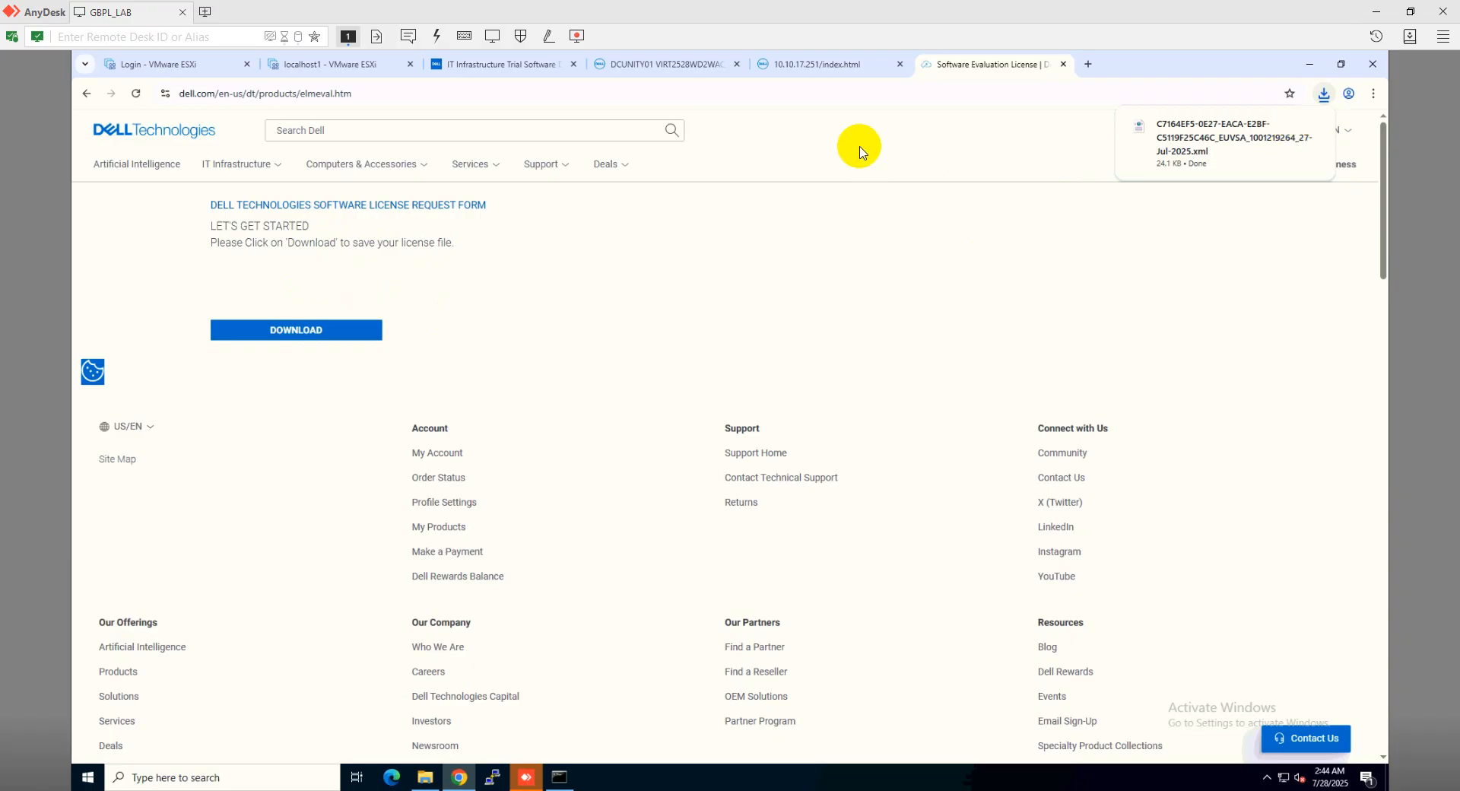
pyautogui.click(815, 66)
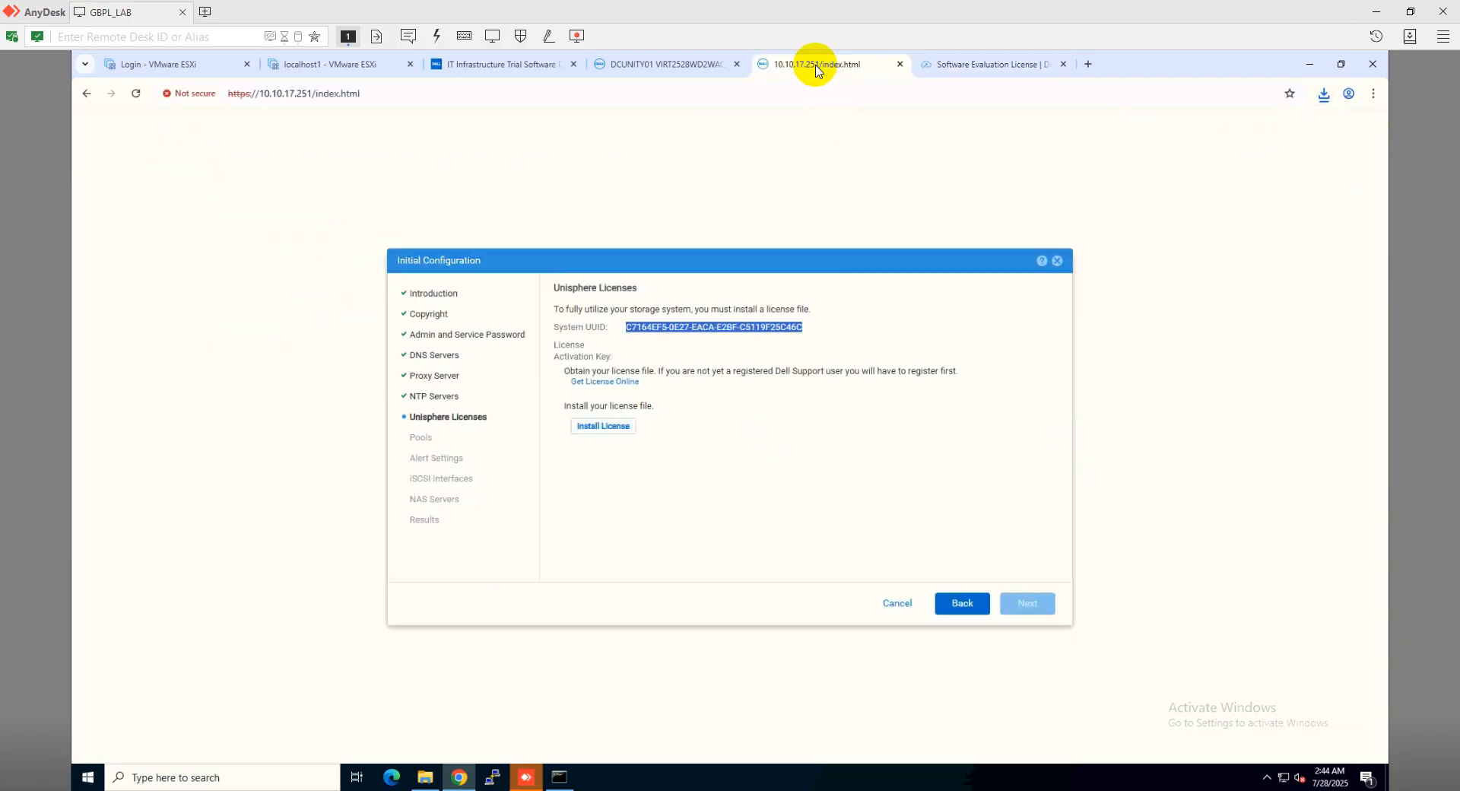
# Upload the newly downloaded license XML from Downloads and install it
pyautogui.click(621, 428)
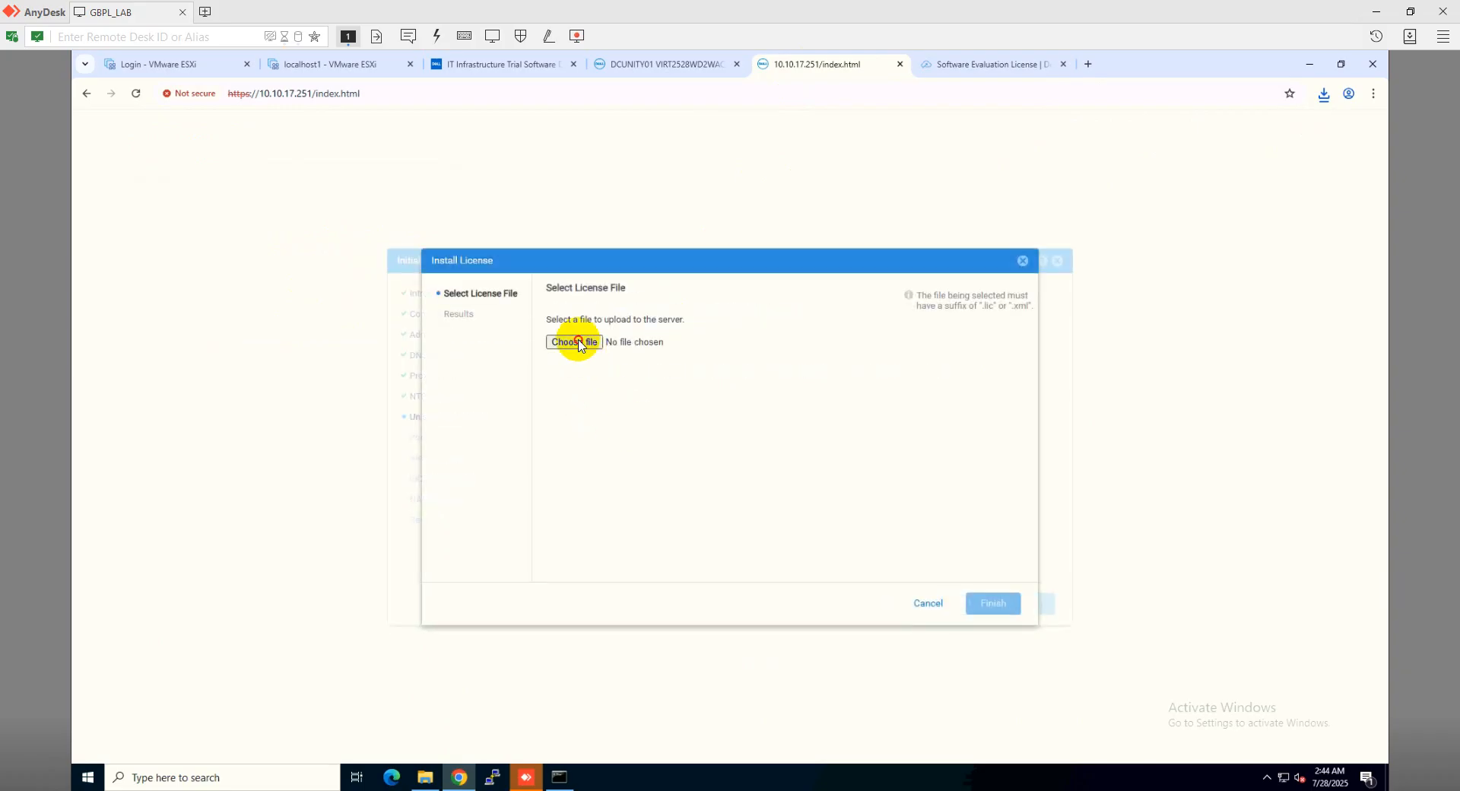
pyautogui.click(578, 343)
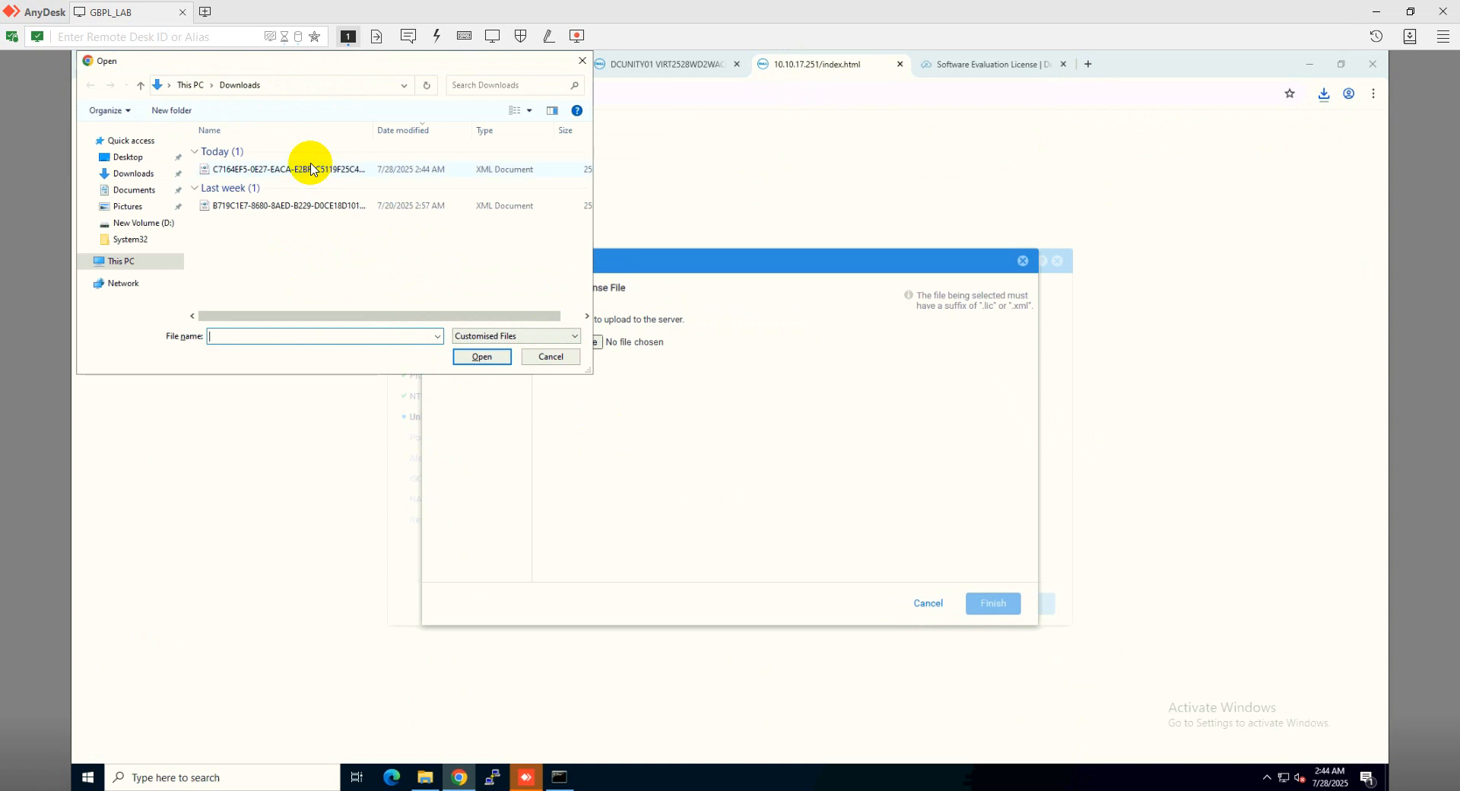
pyautogui.click(302, 171)
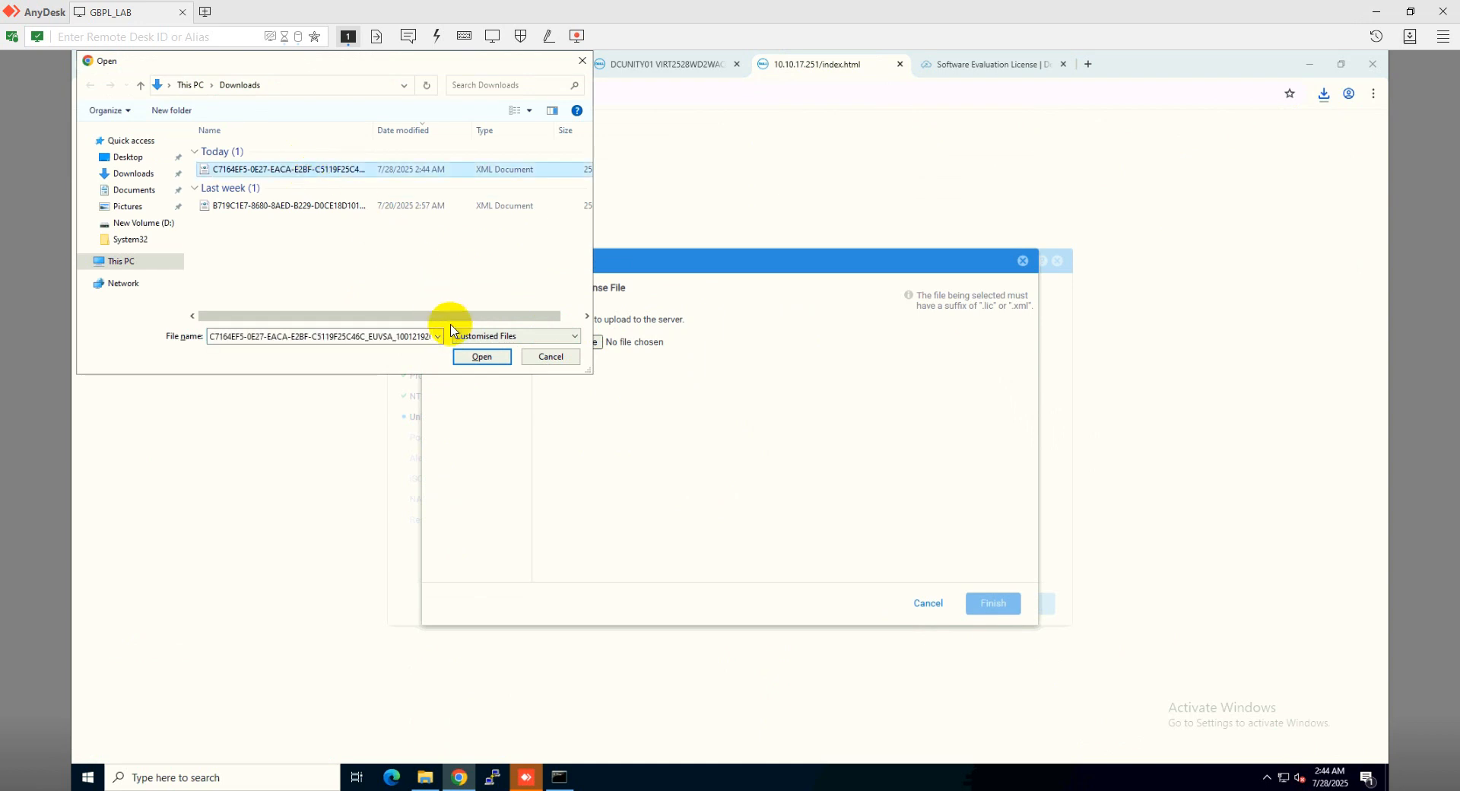
pyautogui.click(467, 356)
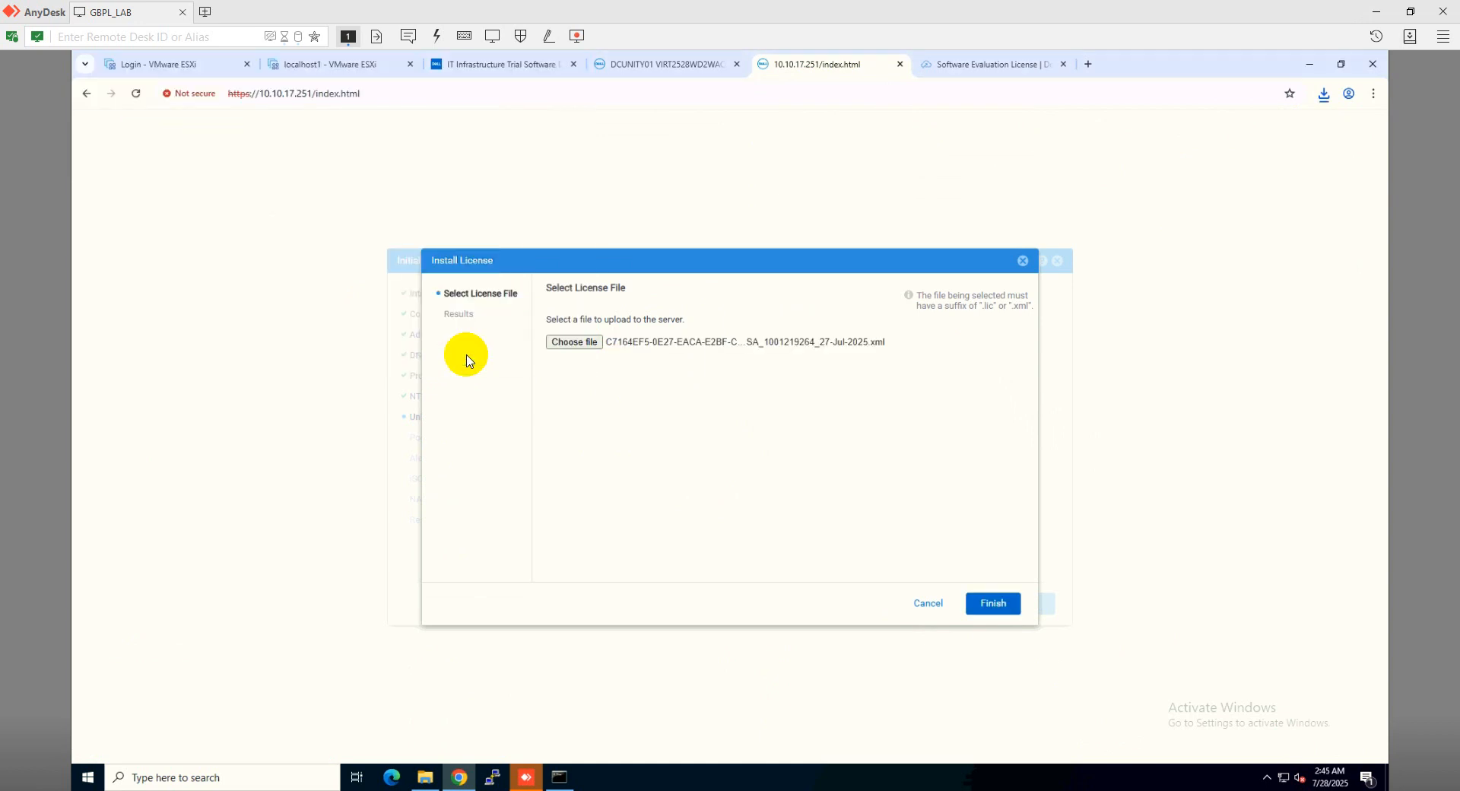
pyautogui.click(1002, 604)
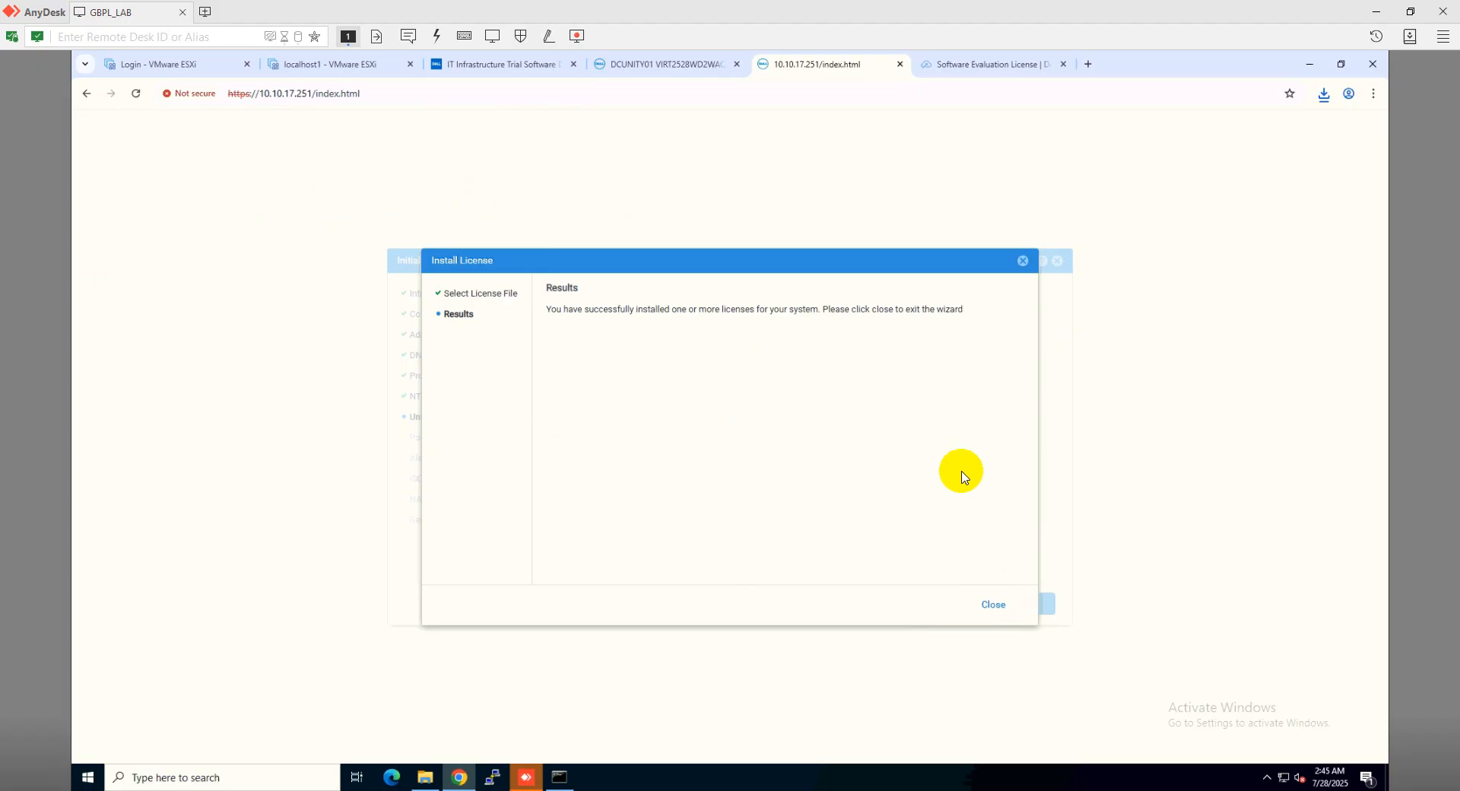
pyautogui.click(995, 606)
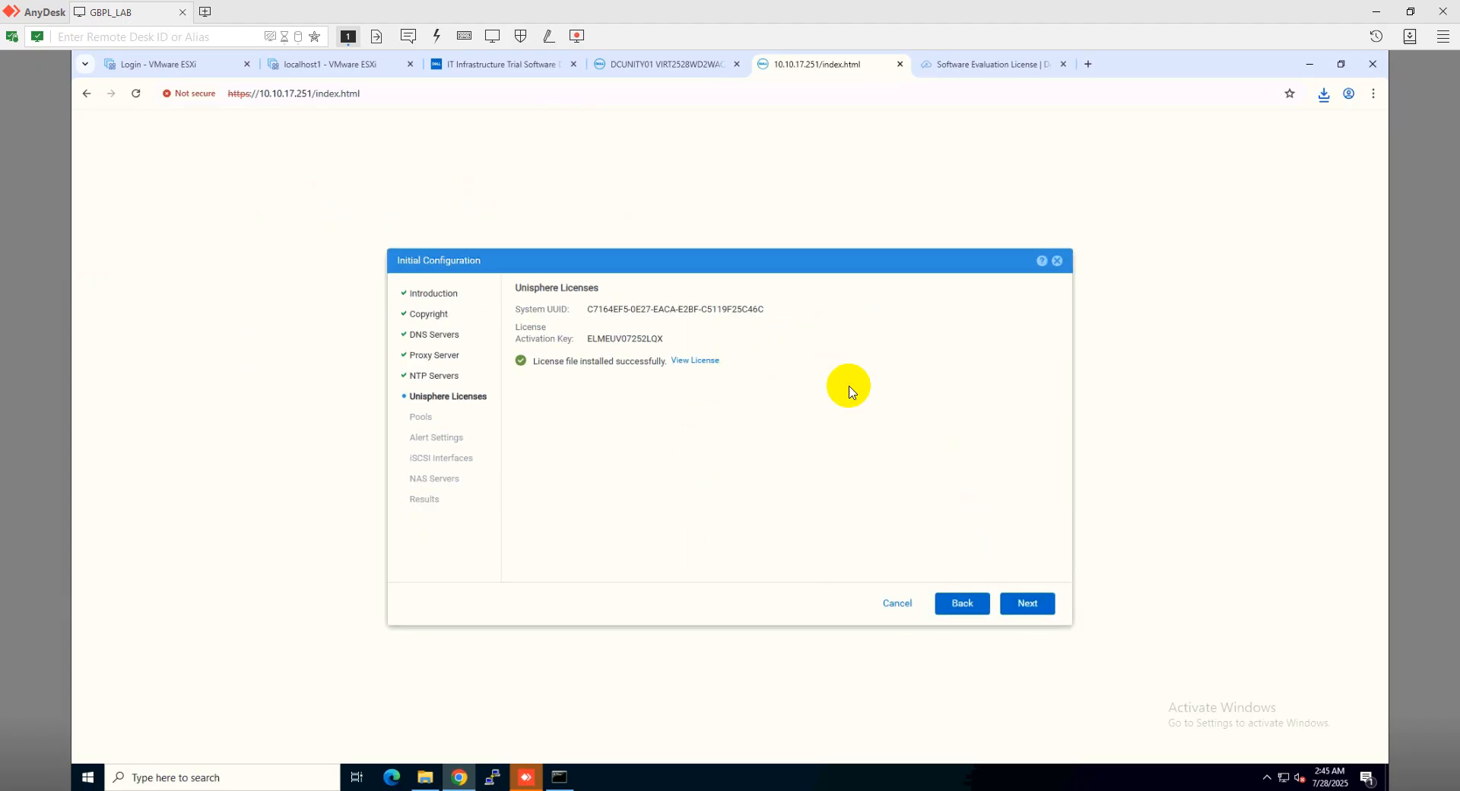
# Skip the Pools, Alert Settings, iSCSI Interfaces and NAS Servers steps and close the wizard's results
pyautogui.click(1030, 605)
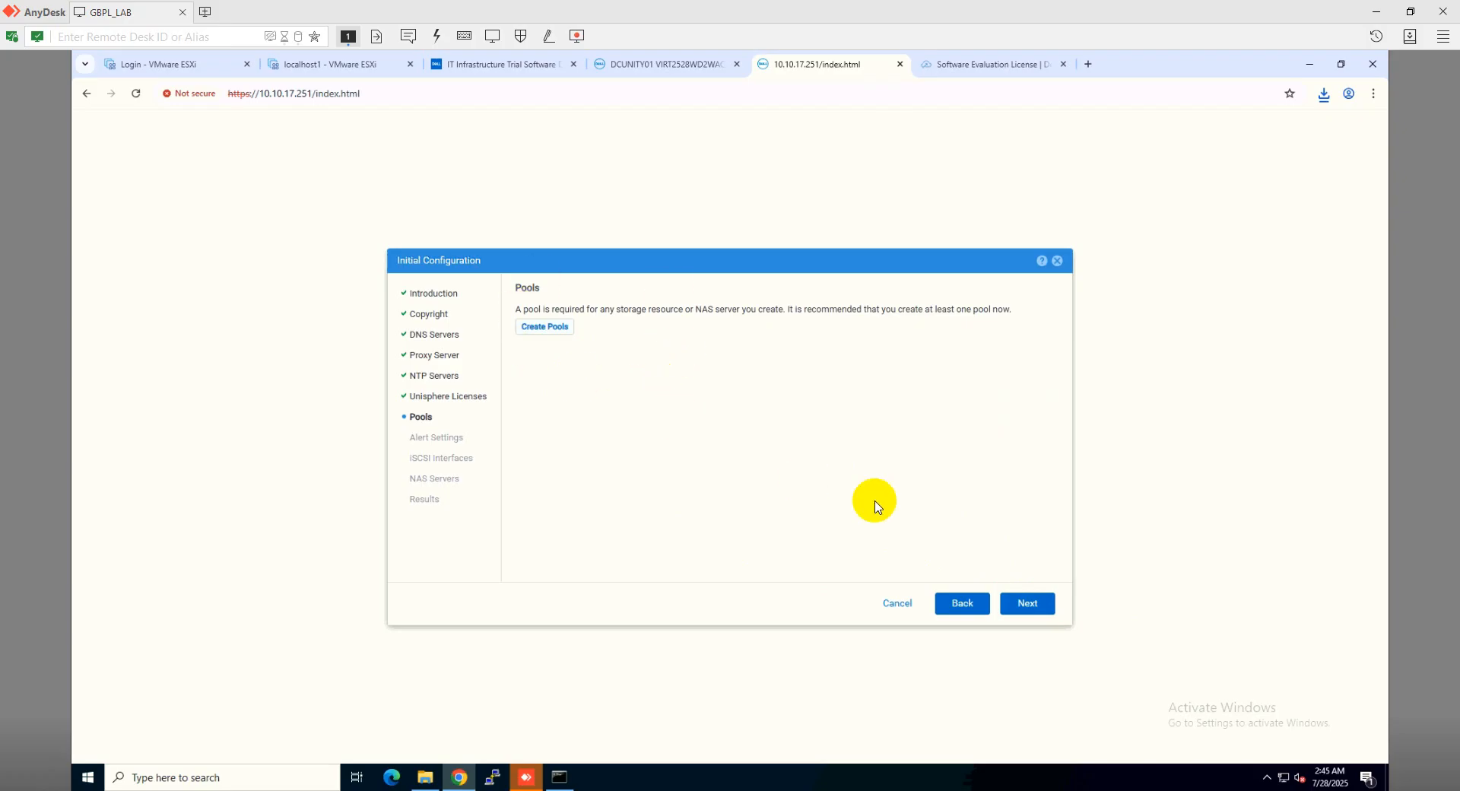
pyautogui.click(1039, 609)
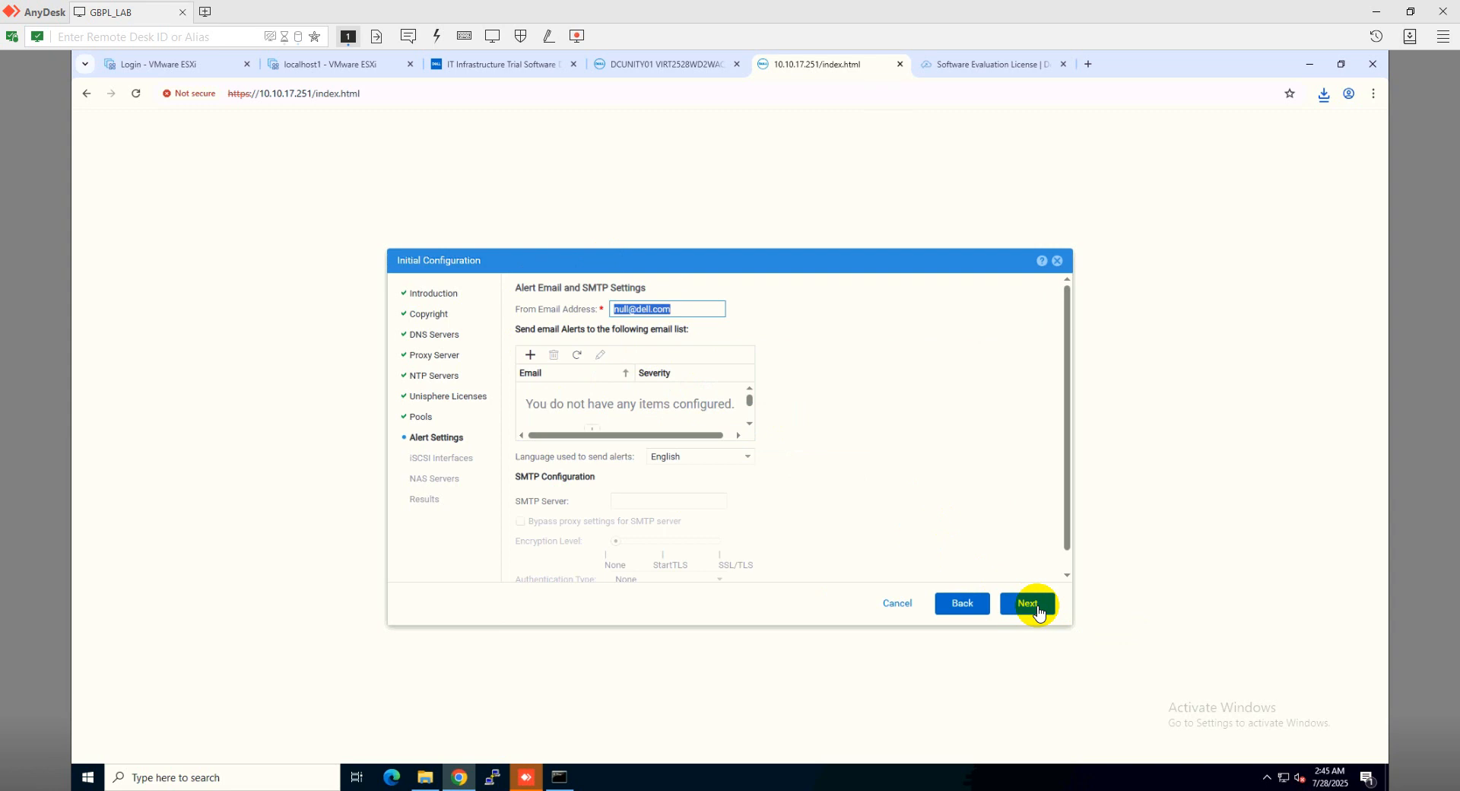
pyautogui.click(1038, 610)
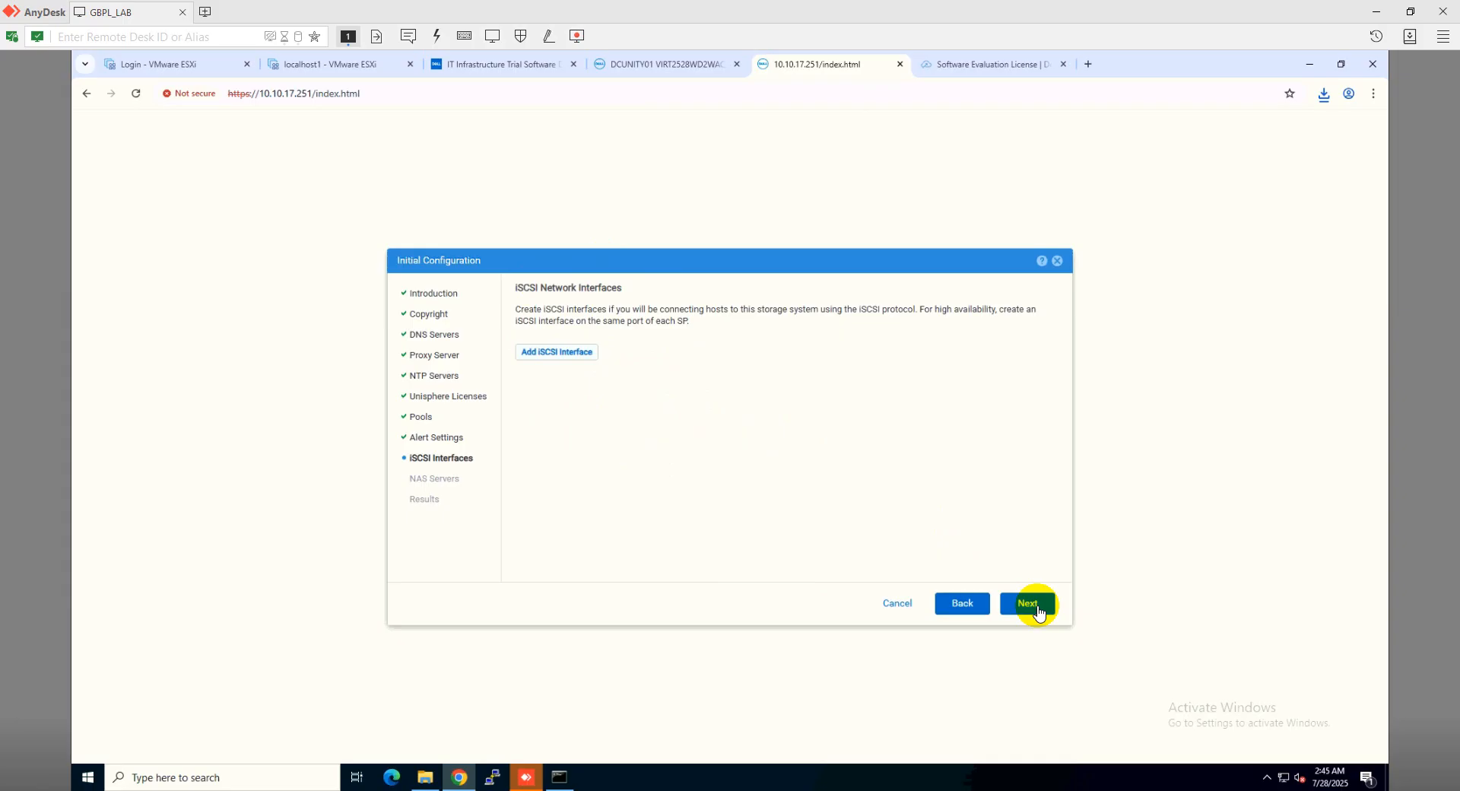
pyautogui.click(1038, 610)
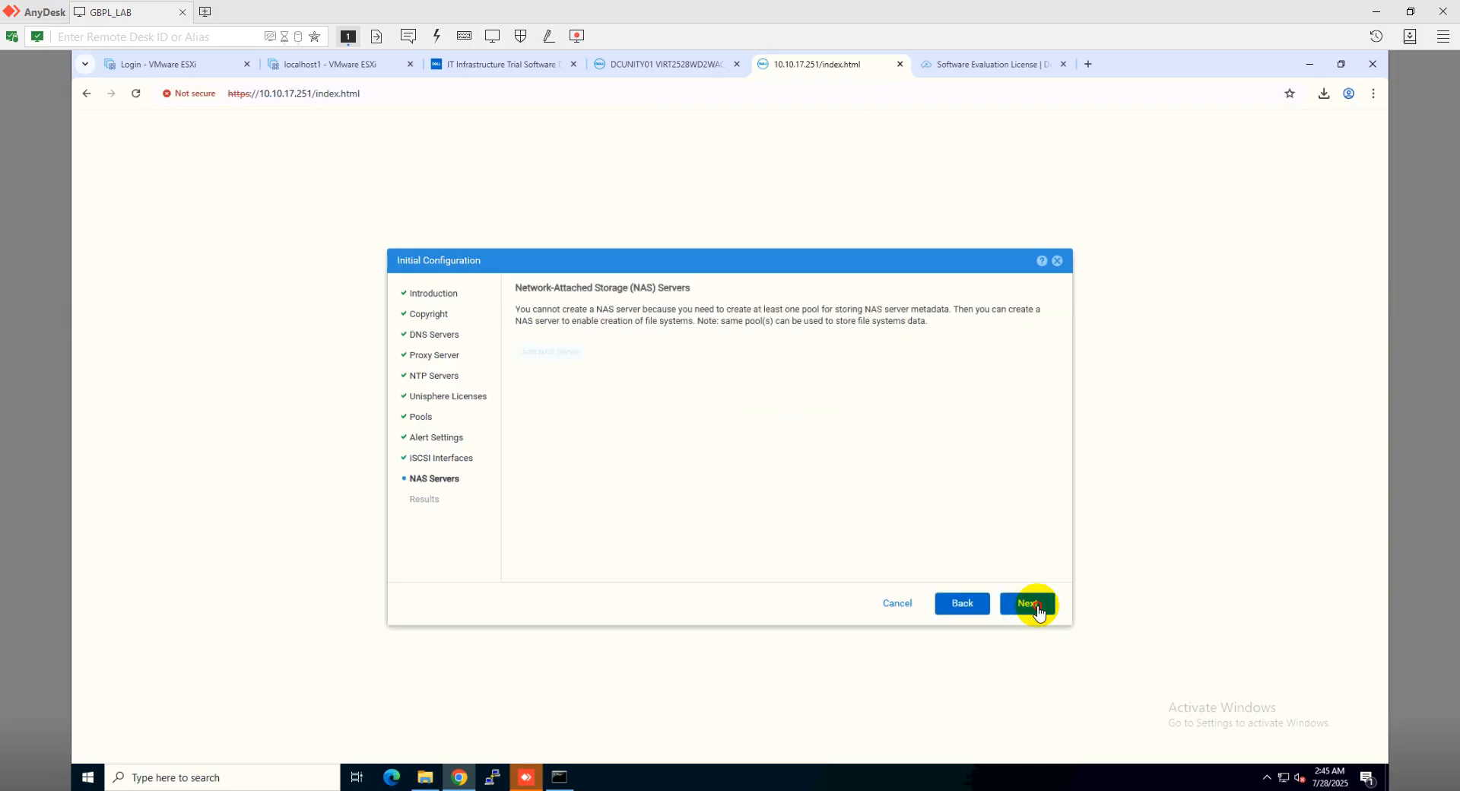
pyautogui.click(1029, 603)
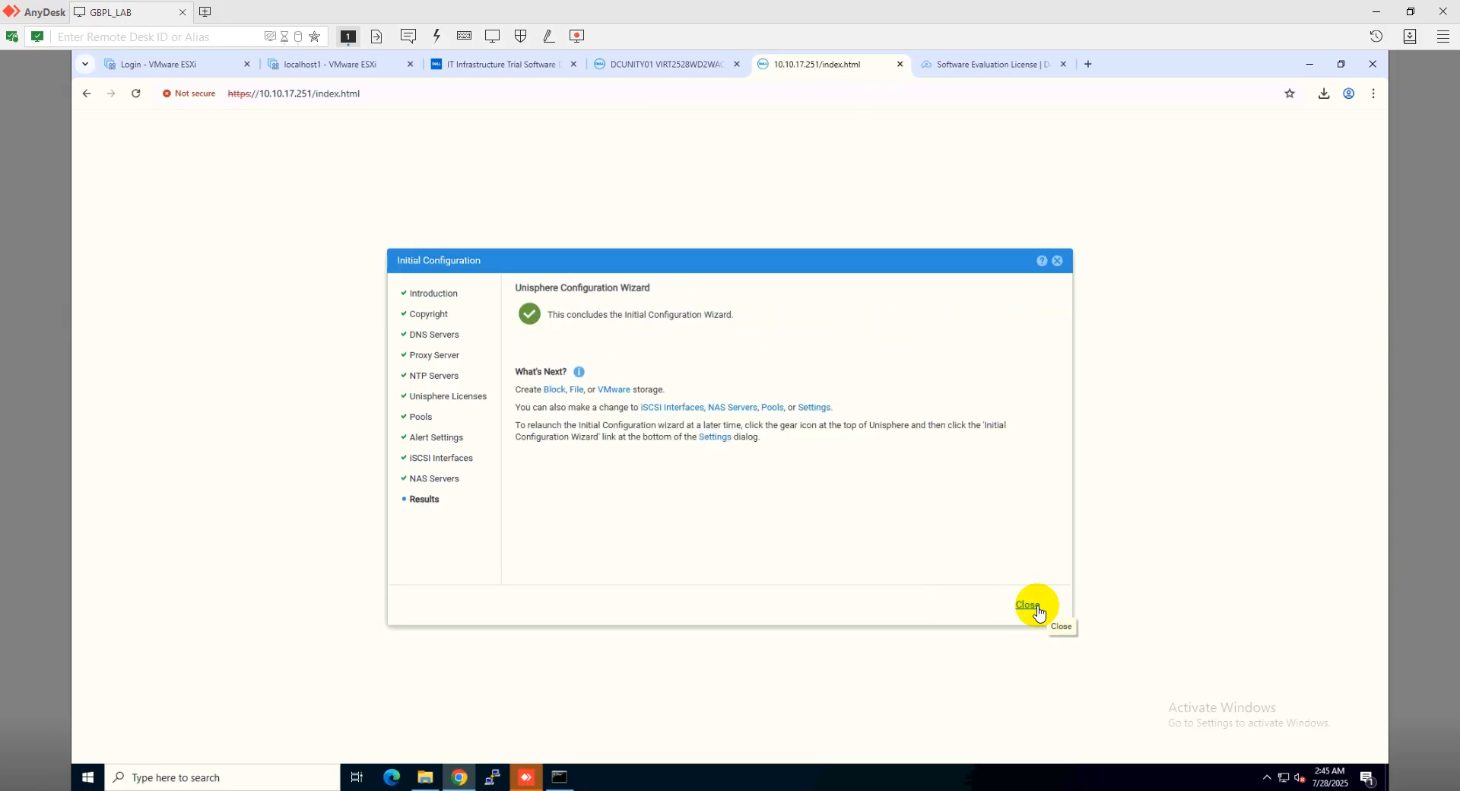
pyautogui.click(1028, 605)
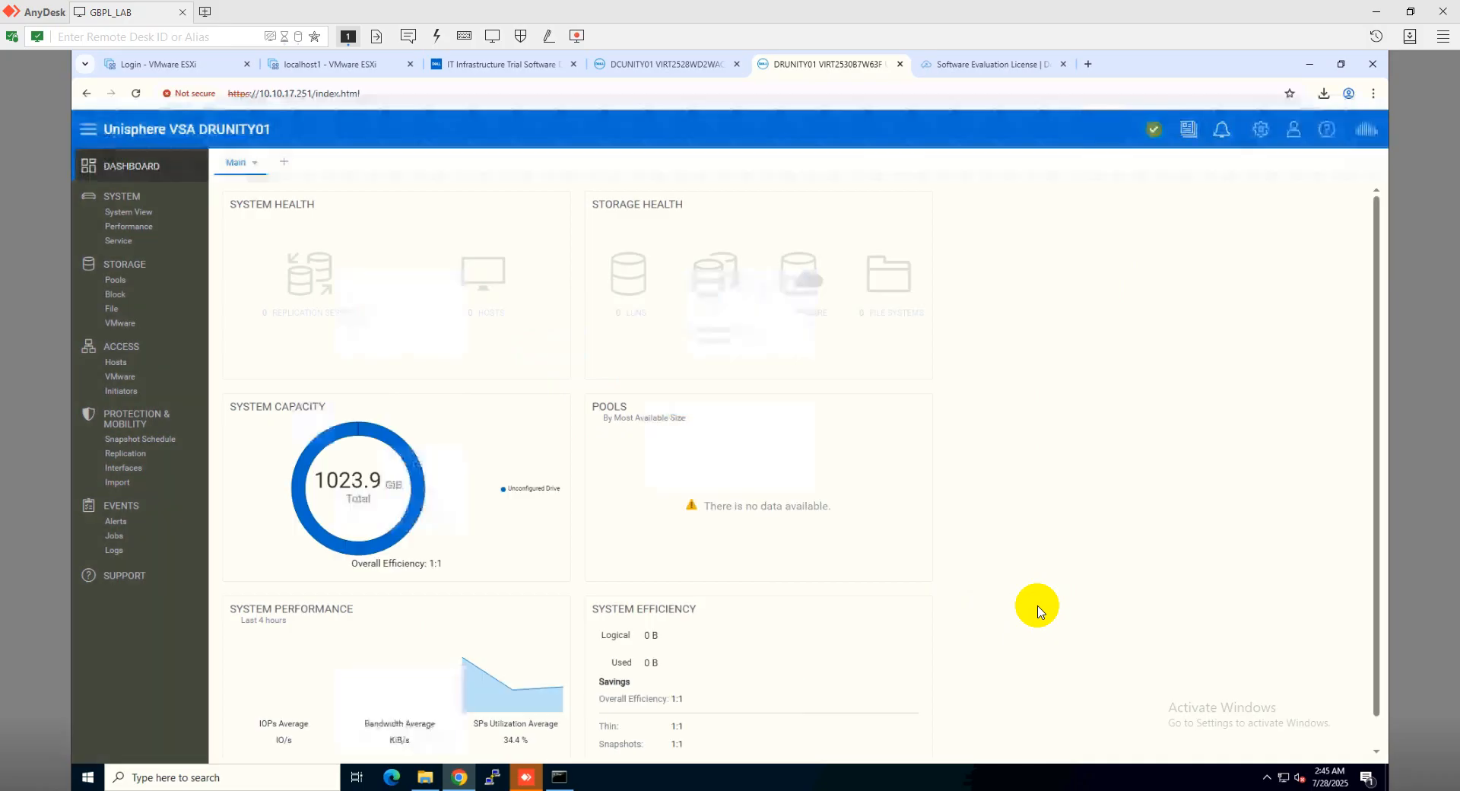
# Start a new pool under Storage > Pools named DRPOOL01 and advance to Tier Assignment
pyautogui.click(126, 284)
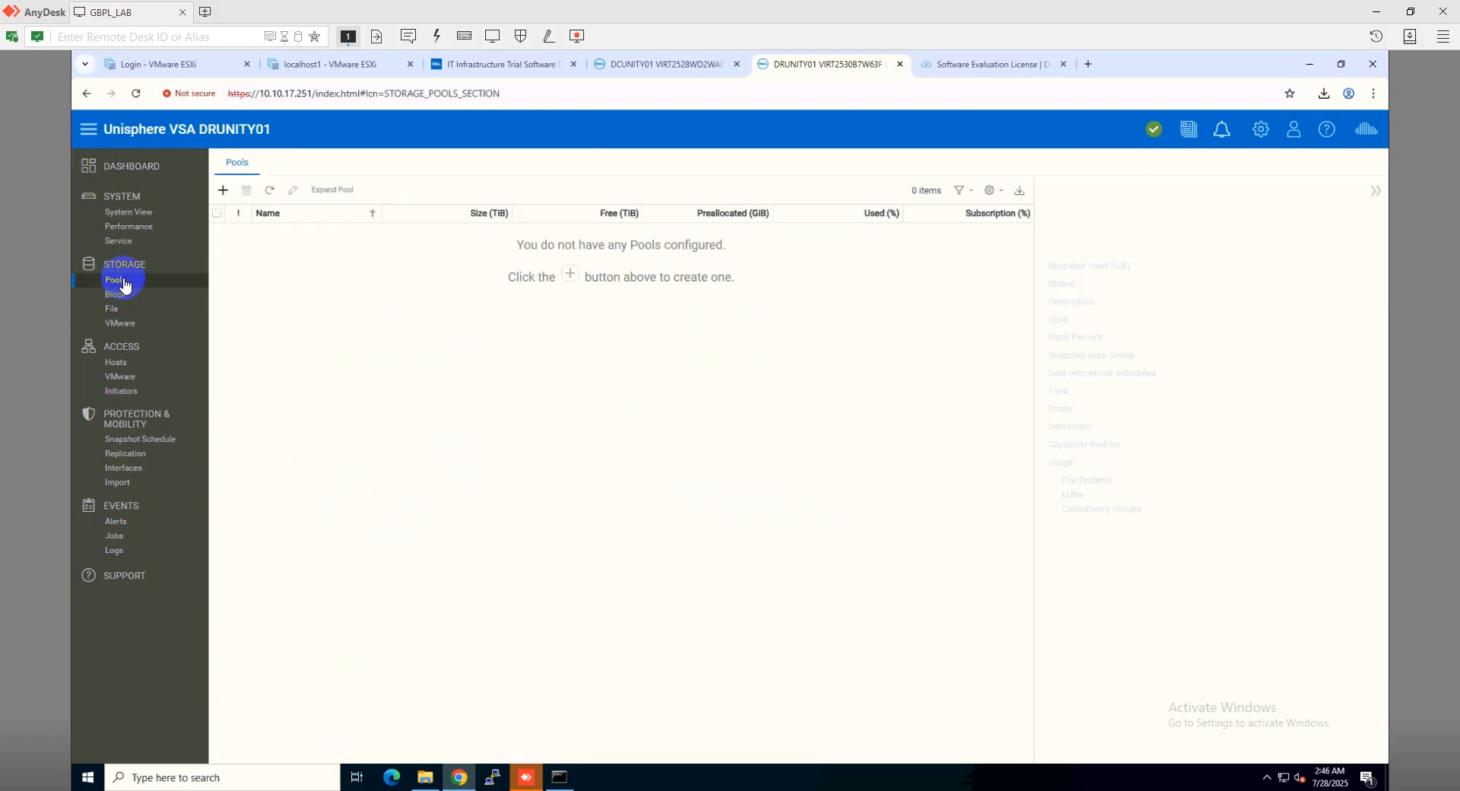
pyautogui.click(223, 191)
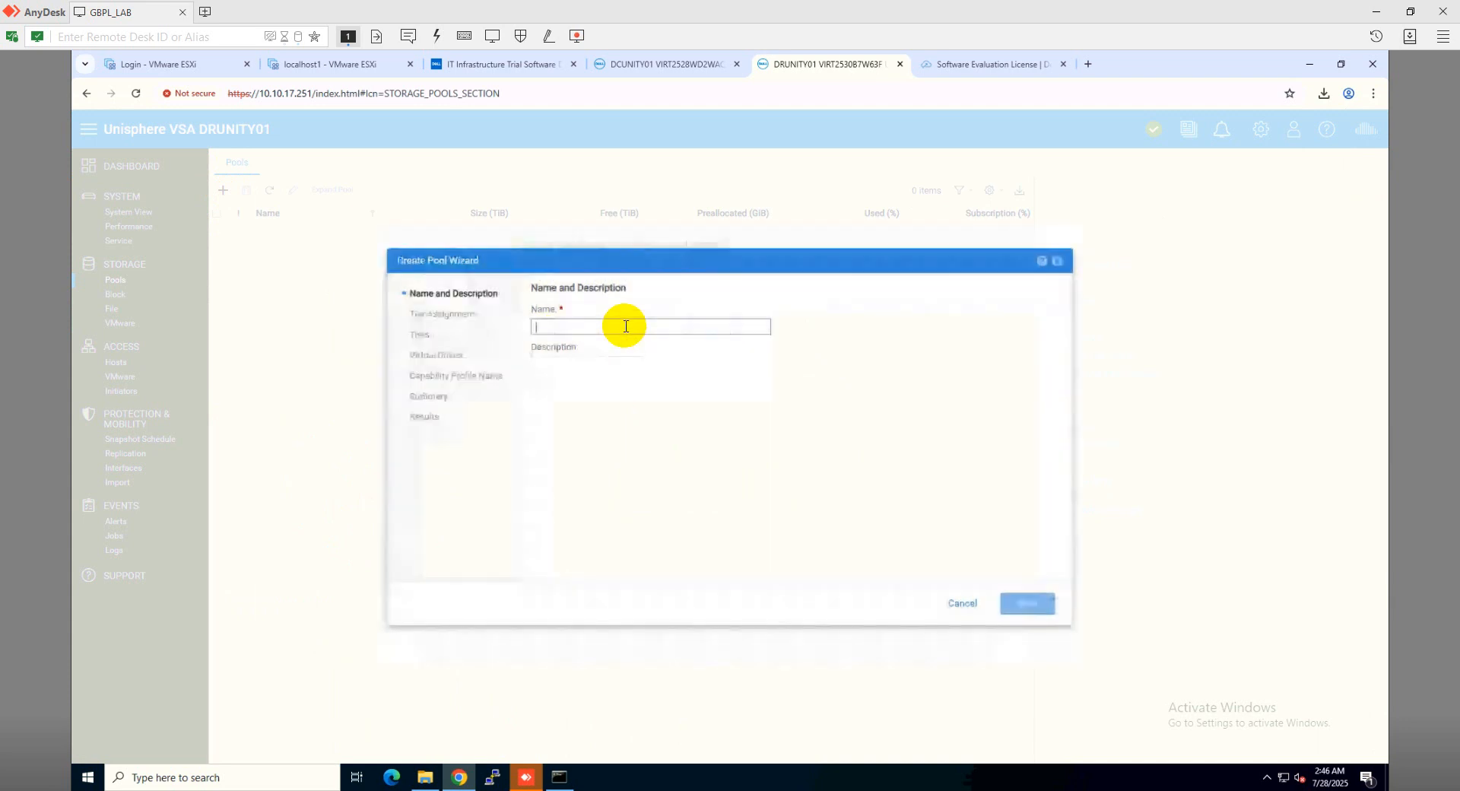
pyautogui.write('DRPOOL')
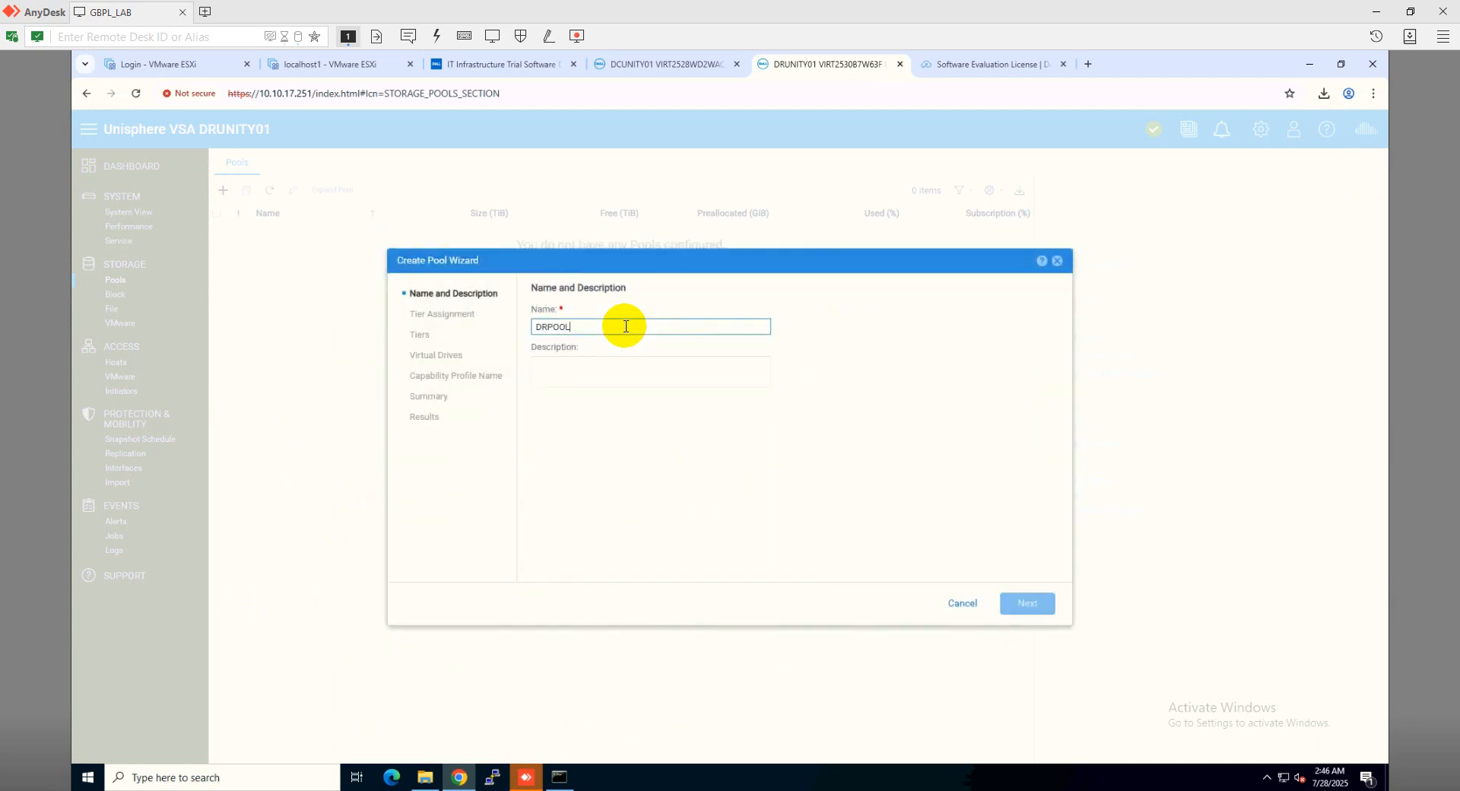
pyautogui.write('01')
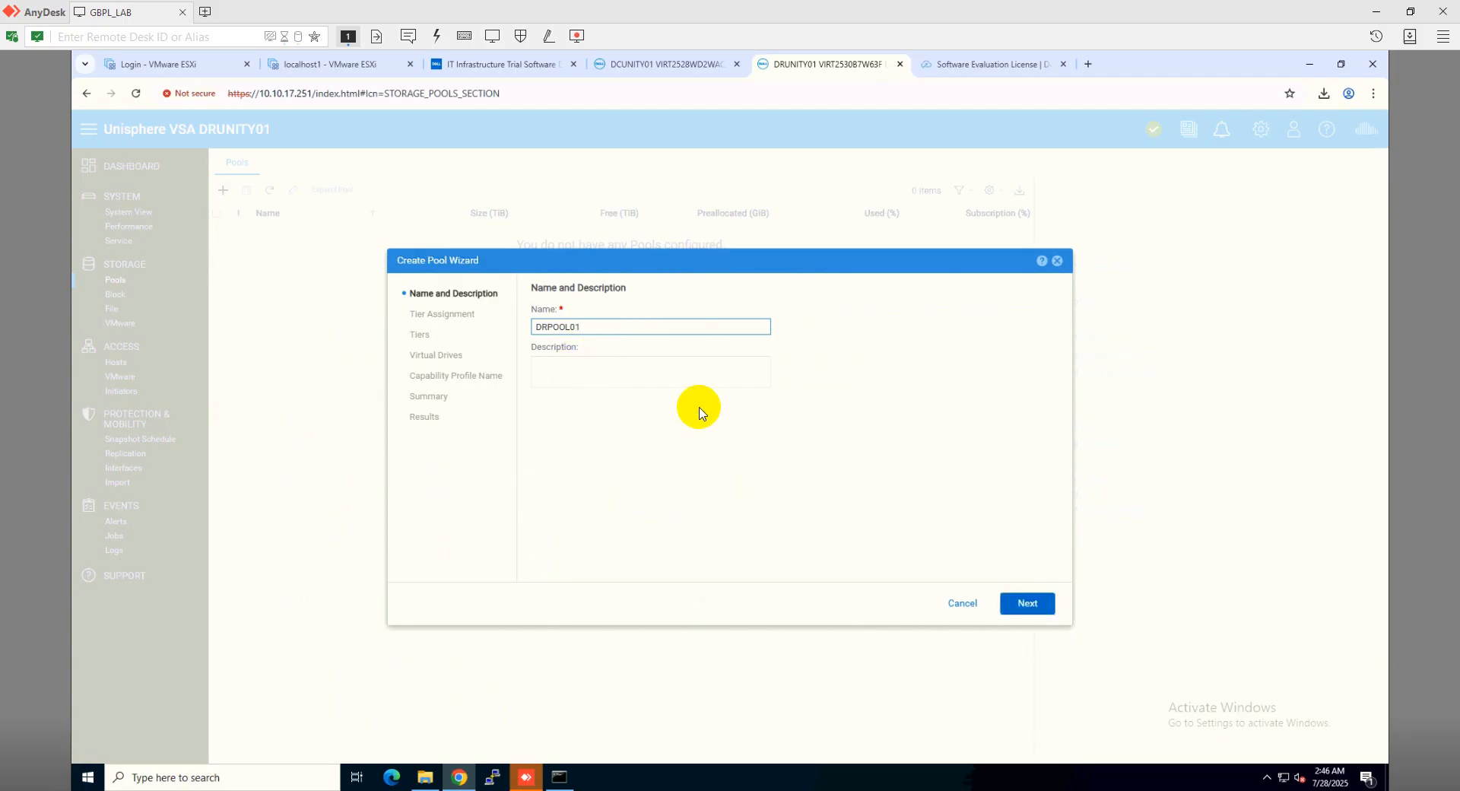
pyautogui.click(1026, 603)
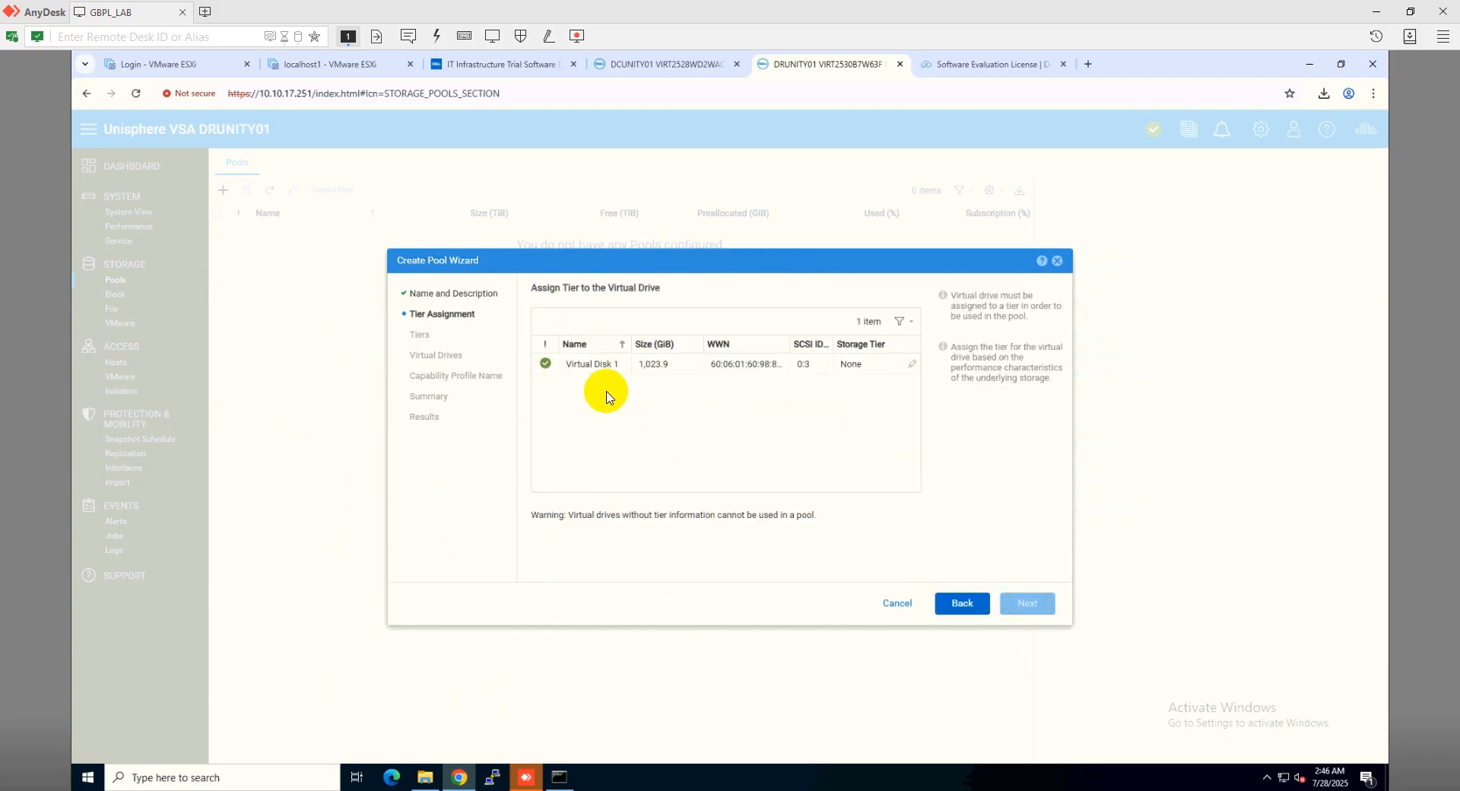
# Assign Virtual Disk 1 to the Extreme Performance Tier
pyautogui.click(547, 365)
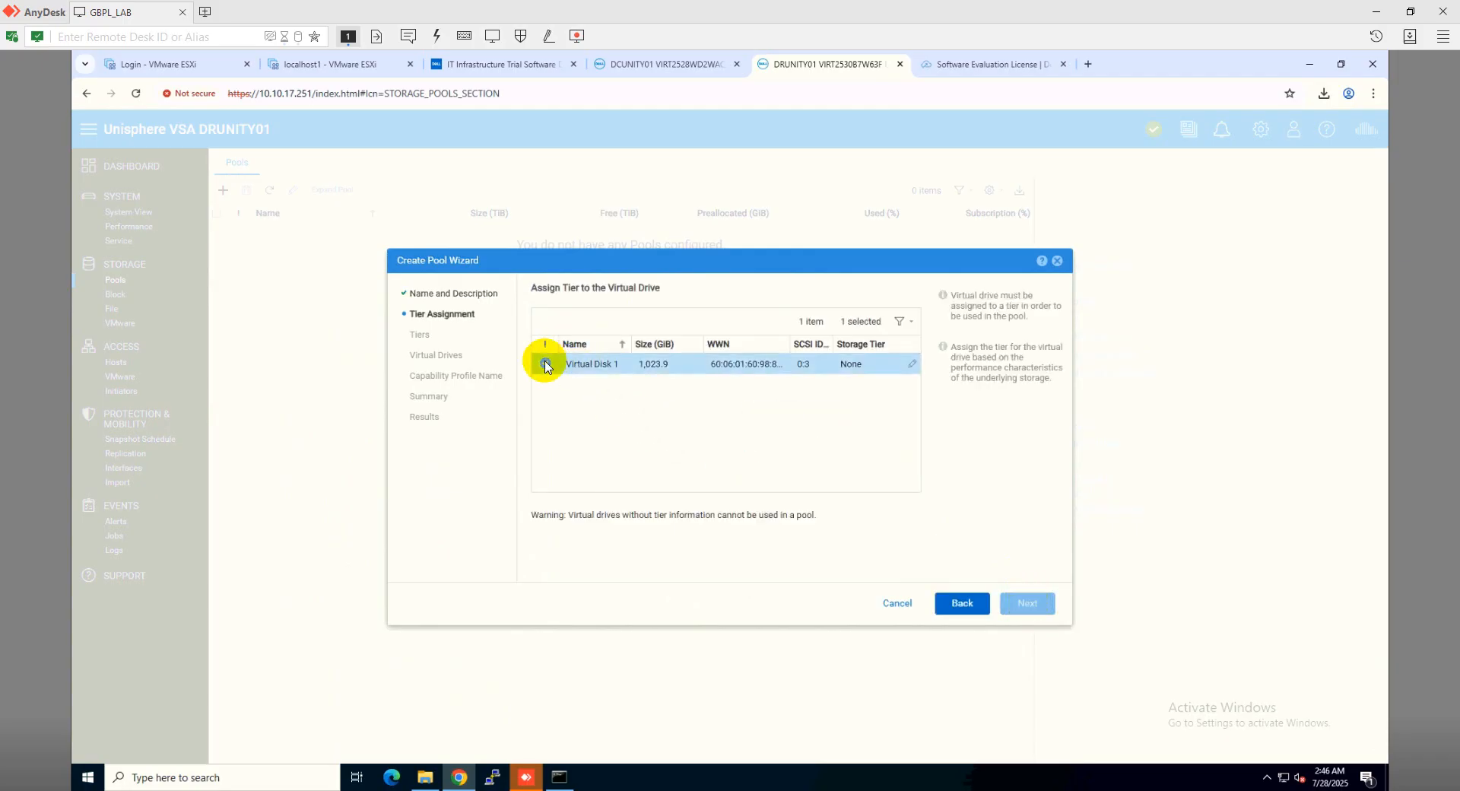
pyautogui.click(912, 368)
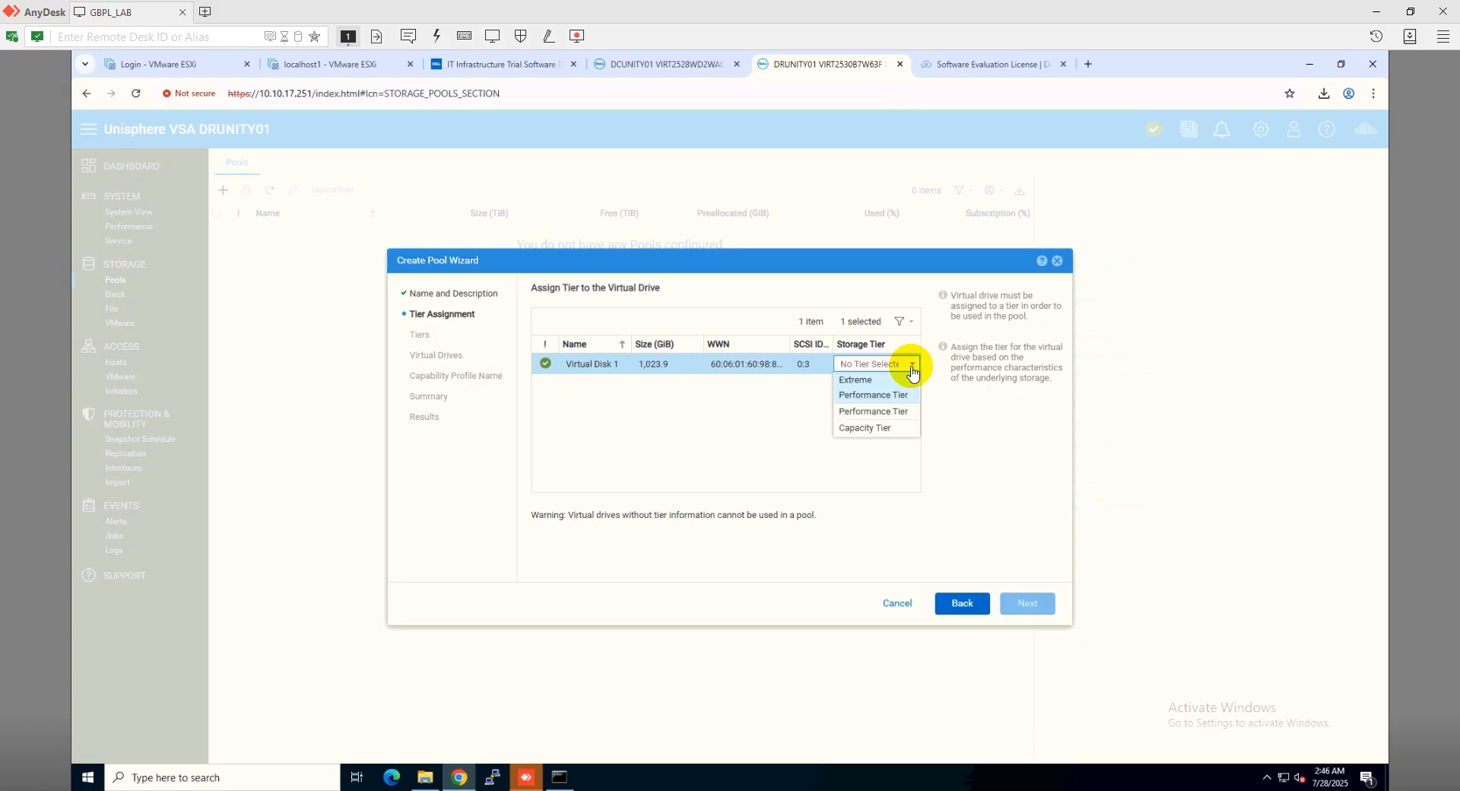
pyautogui.click(863, 396)
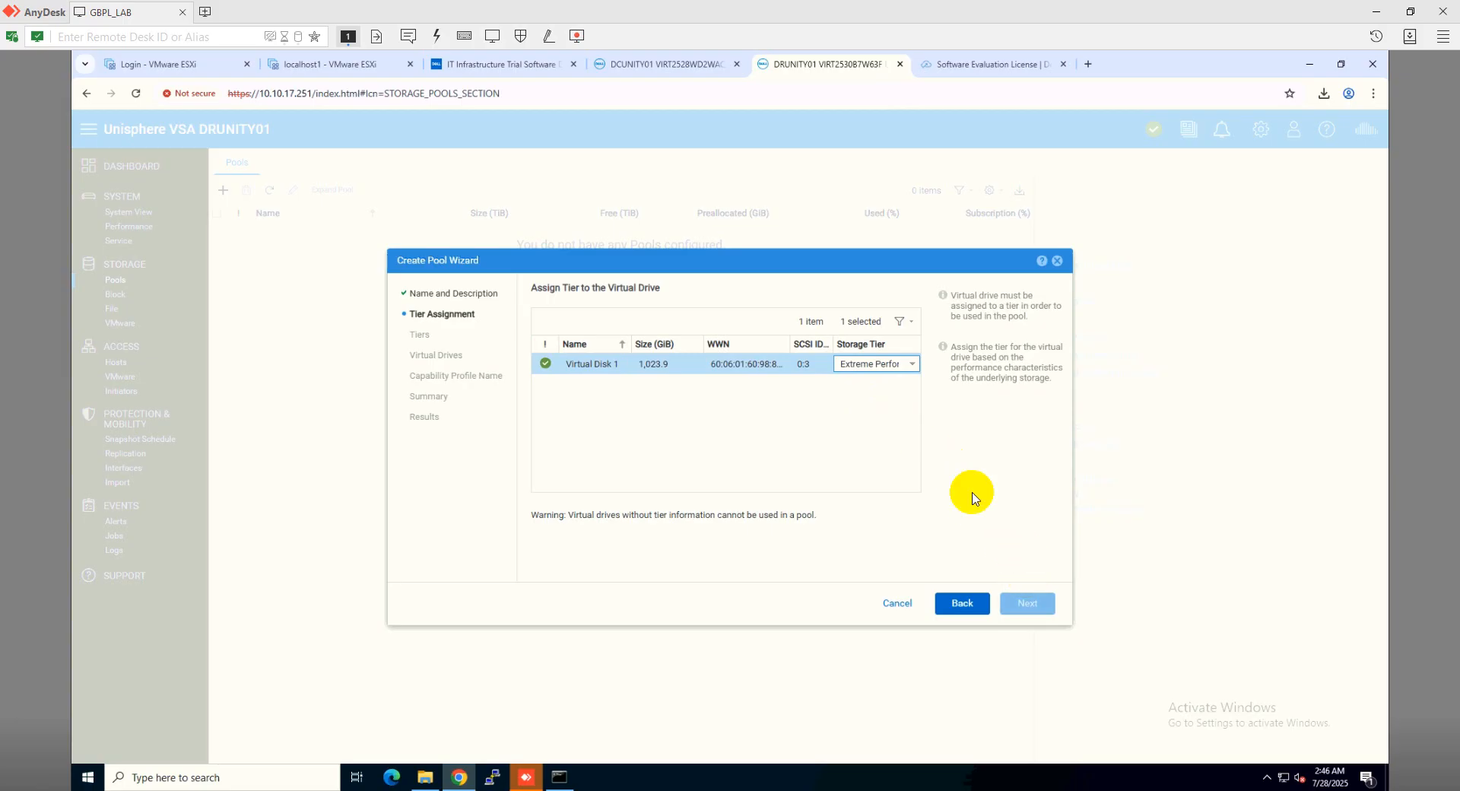
pyautogui.click(851, 407)
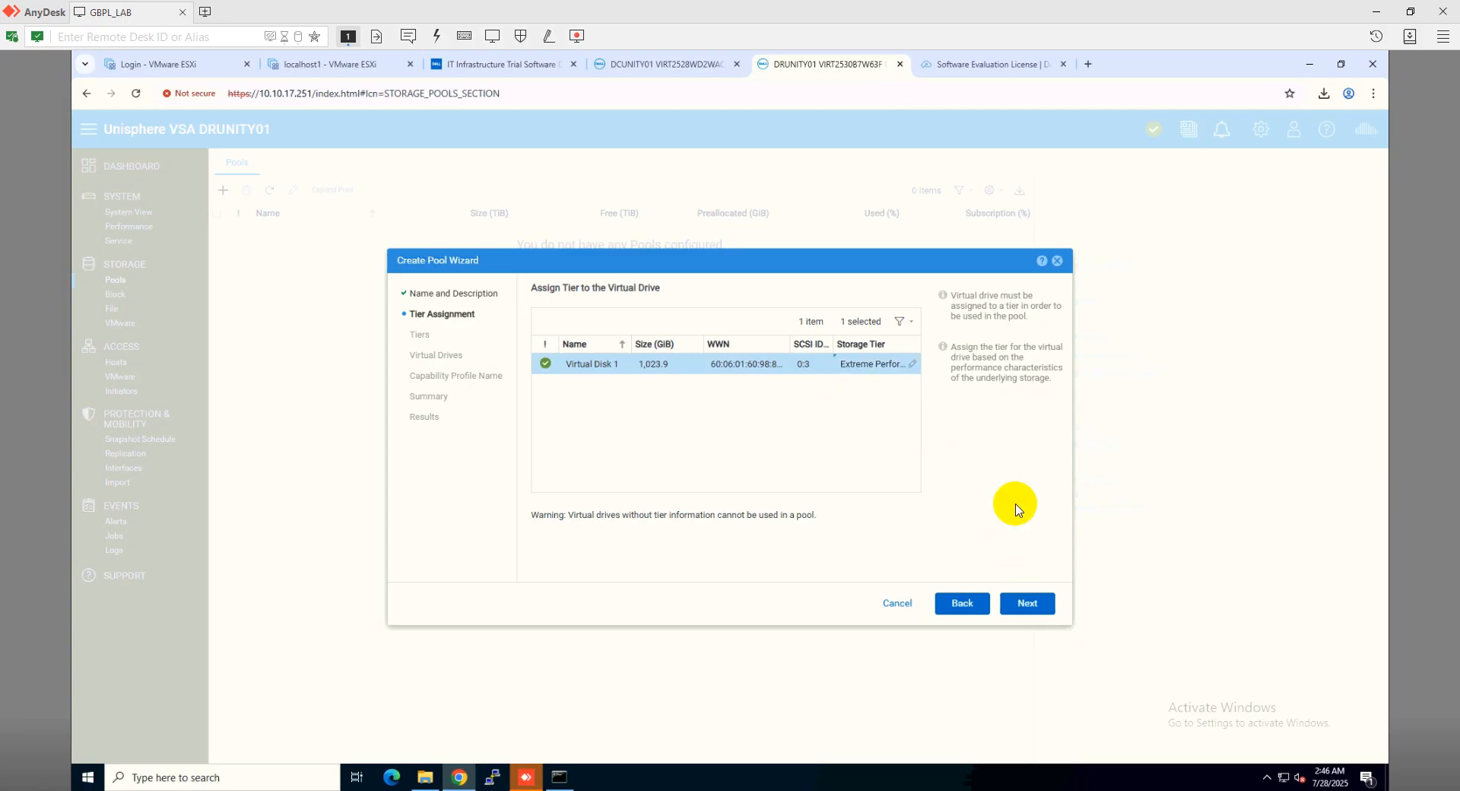
# Include the Extreme Performance Tier in the new pool's storage tiers
pyautogui.click(1036, 604)
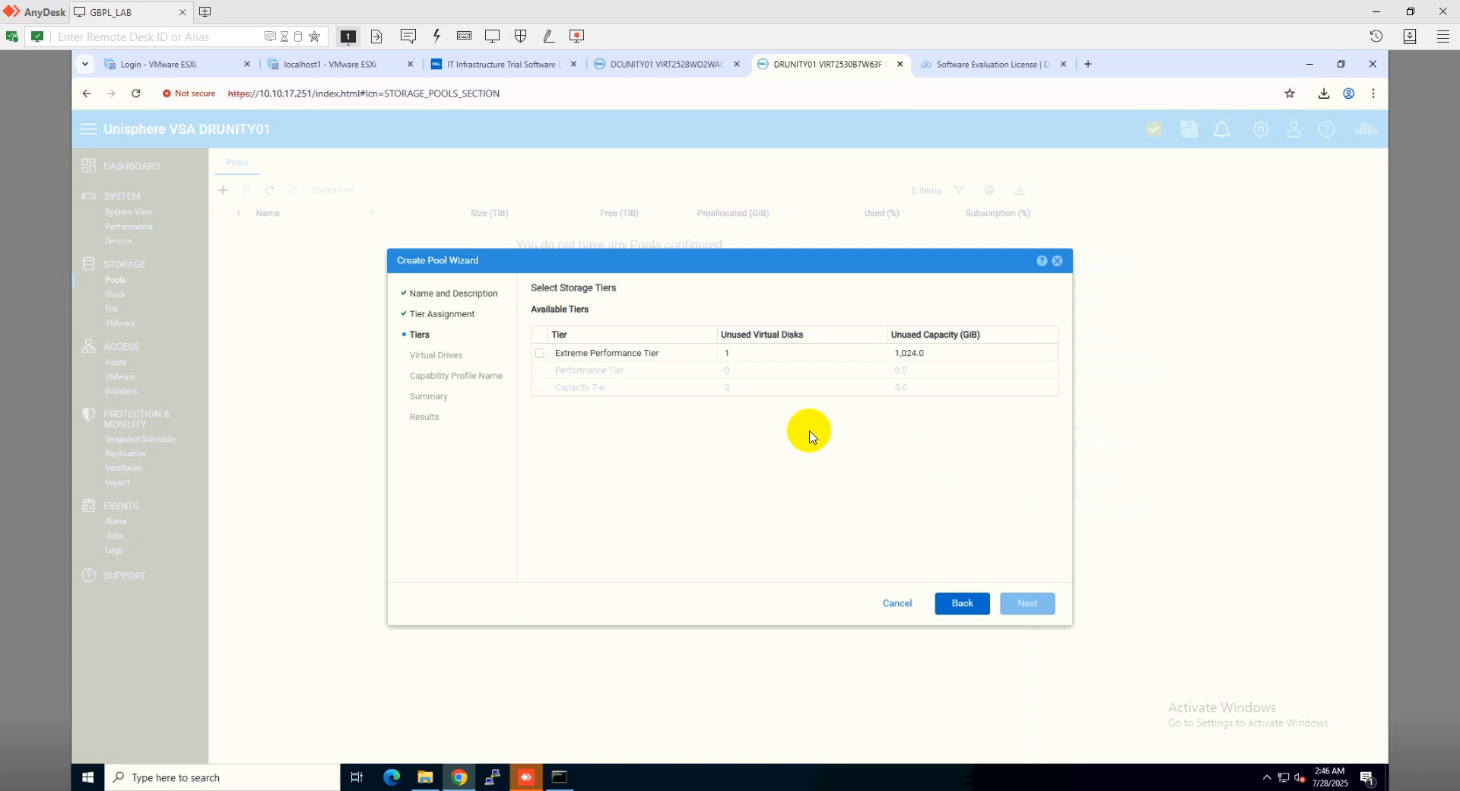
pyautogui.click(541, 355)
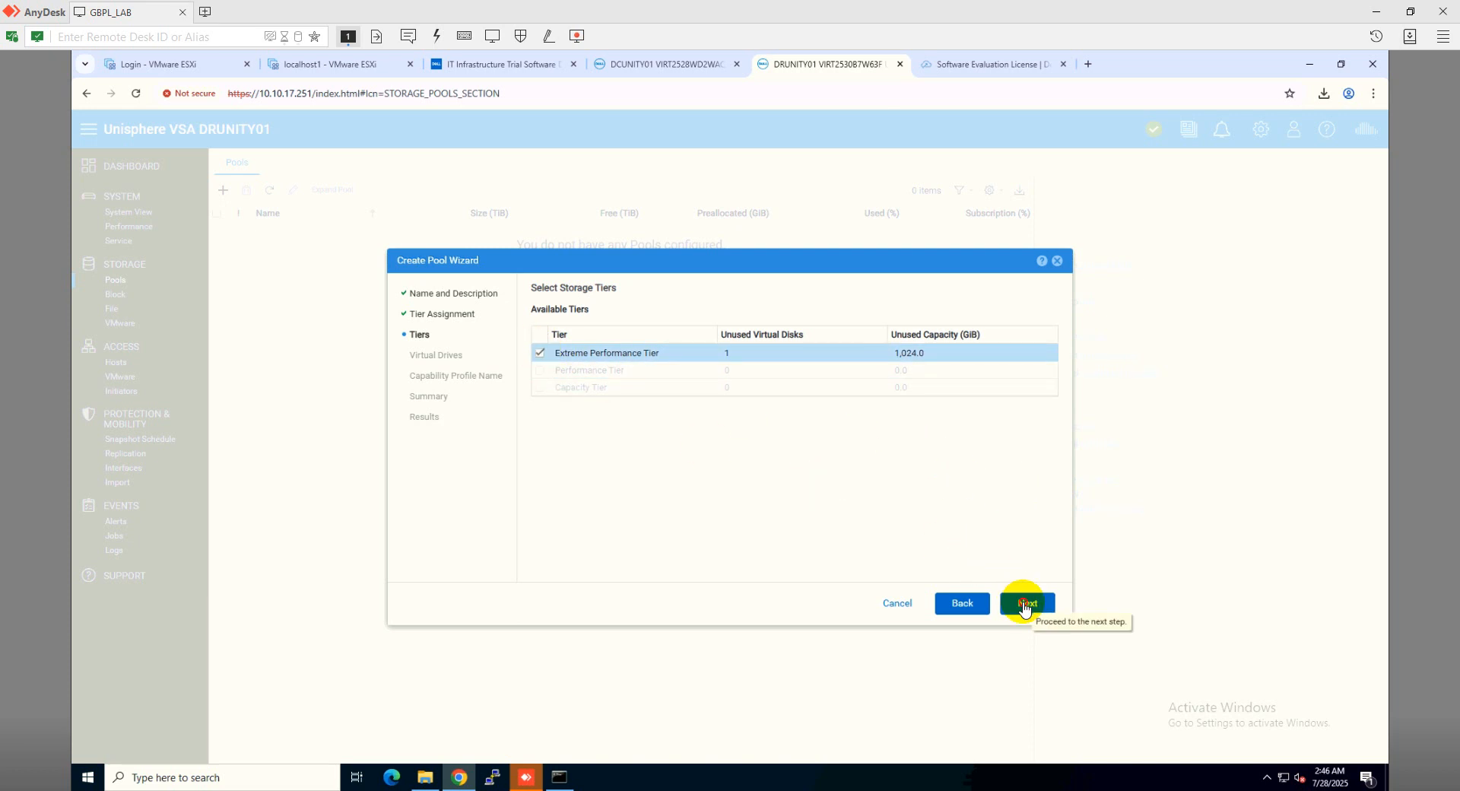
pyautogui.click(1022, 604)
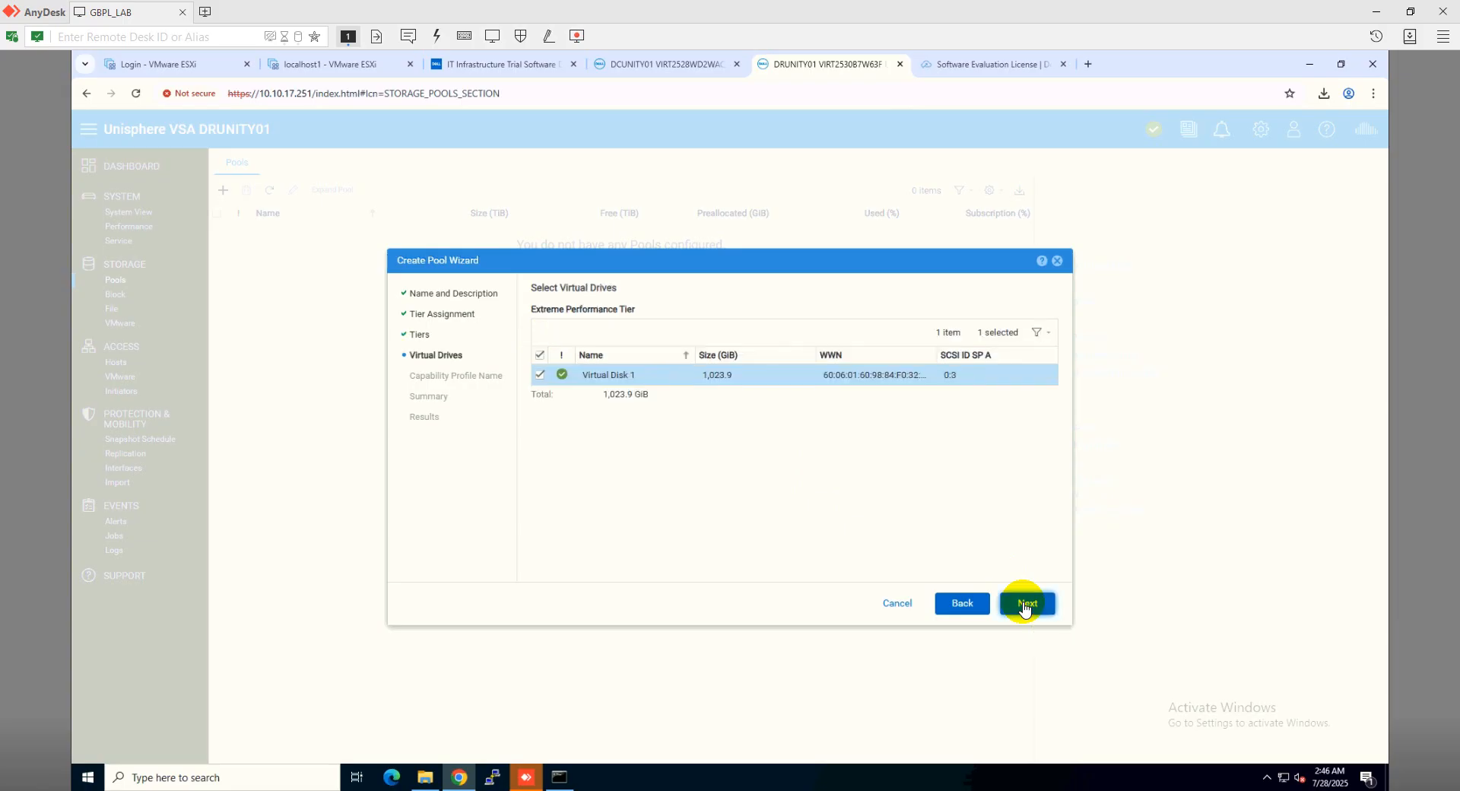
# Create DRPOOL01 on Virtual Disk 1 without a VMware capability profile
pyautogui.click(1024, 605)
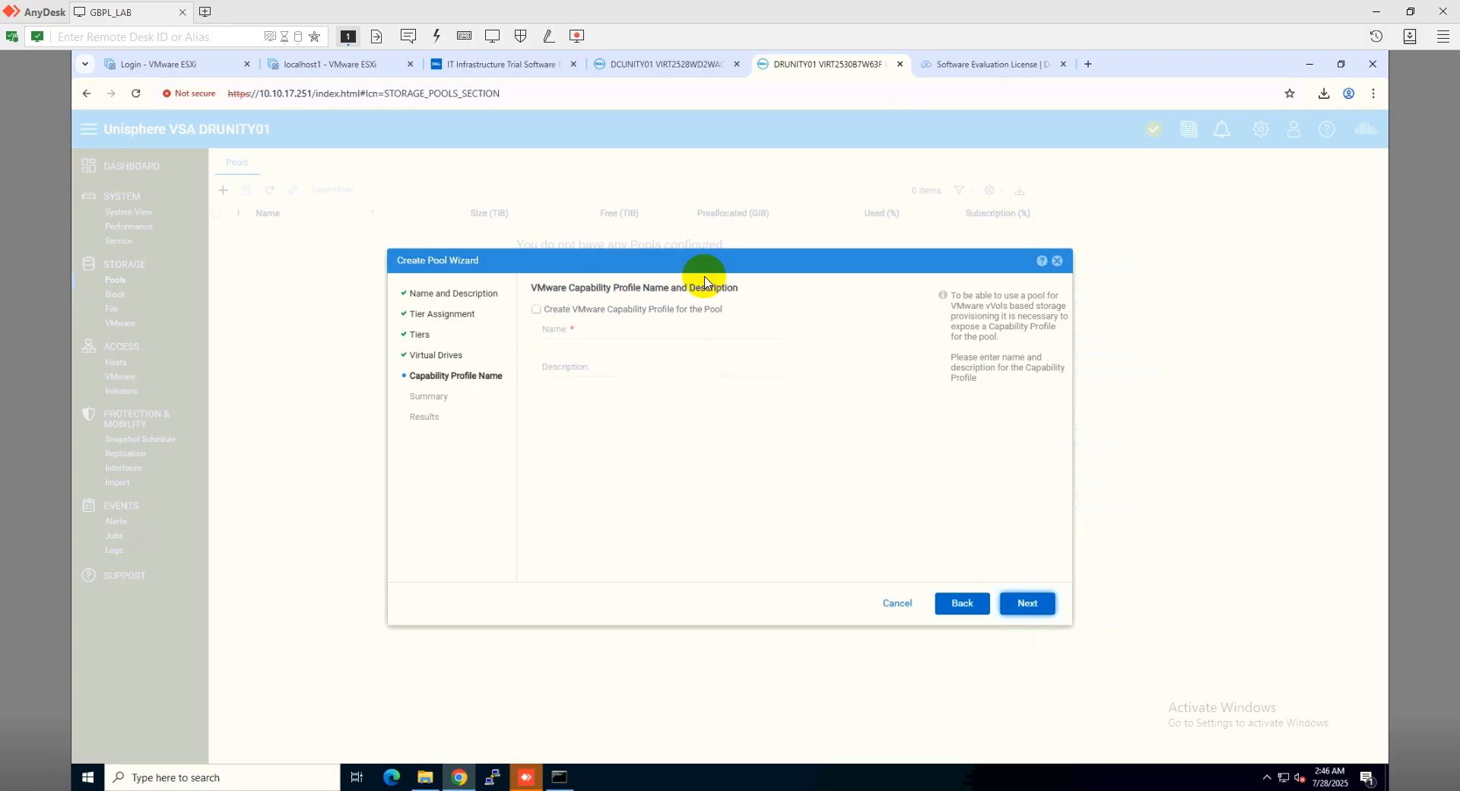
pyautogui.click(1028, 605)
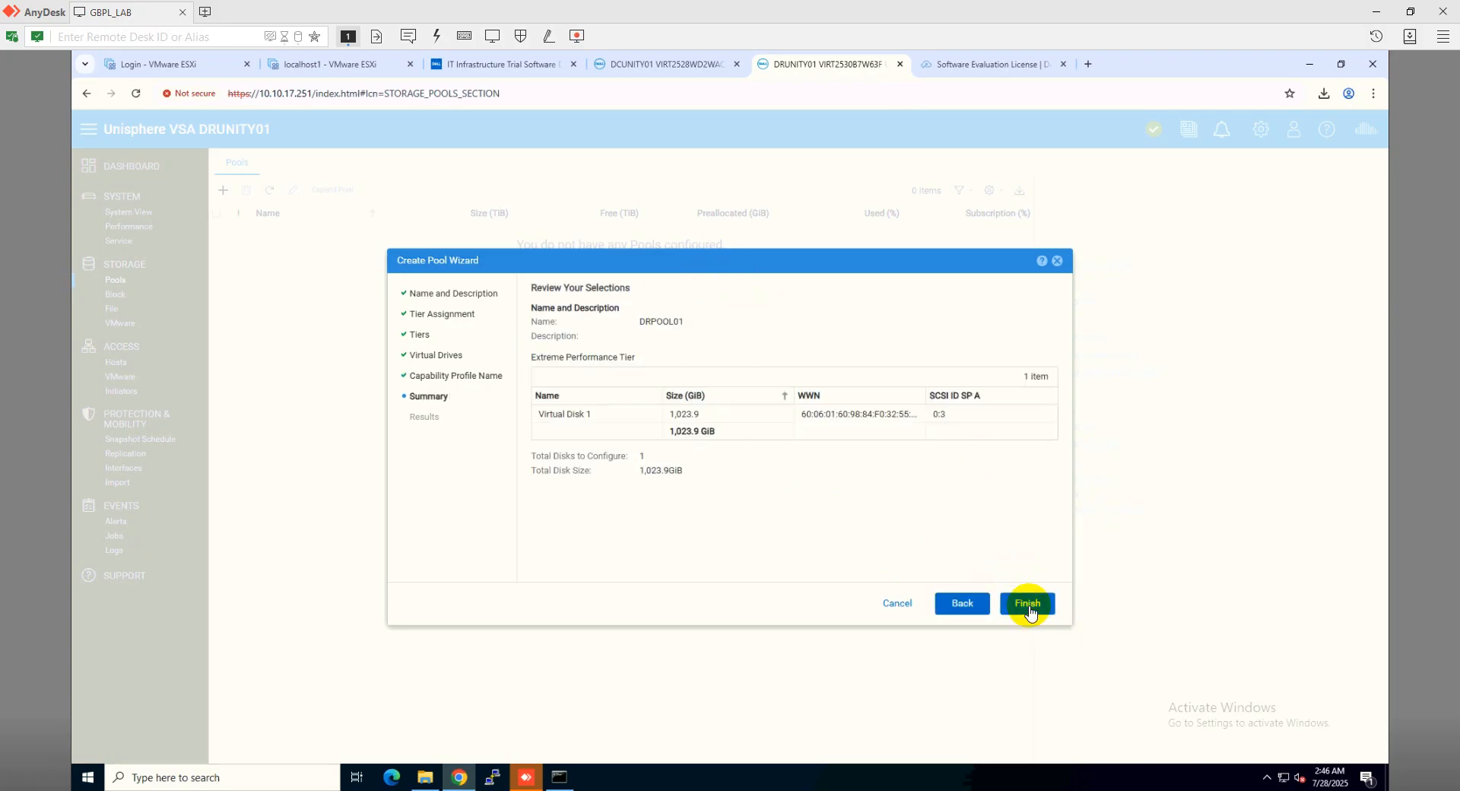
pyautogui.click(1030, 608)
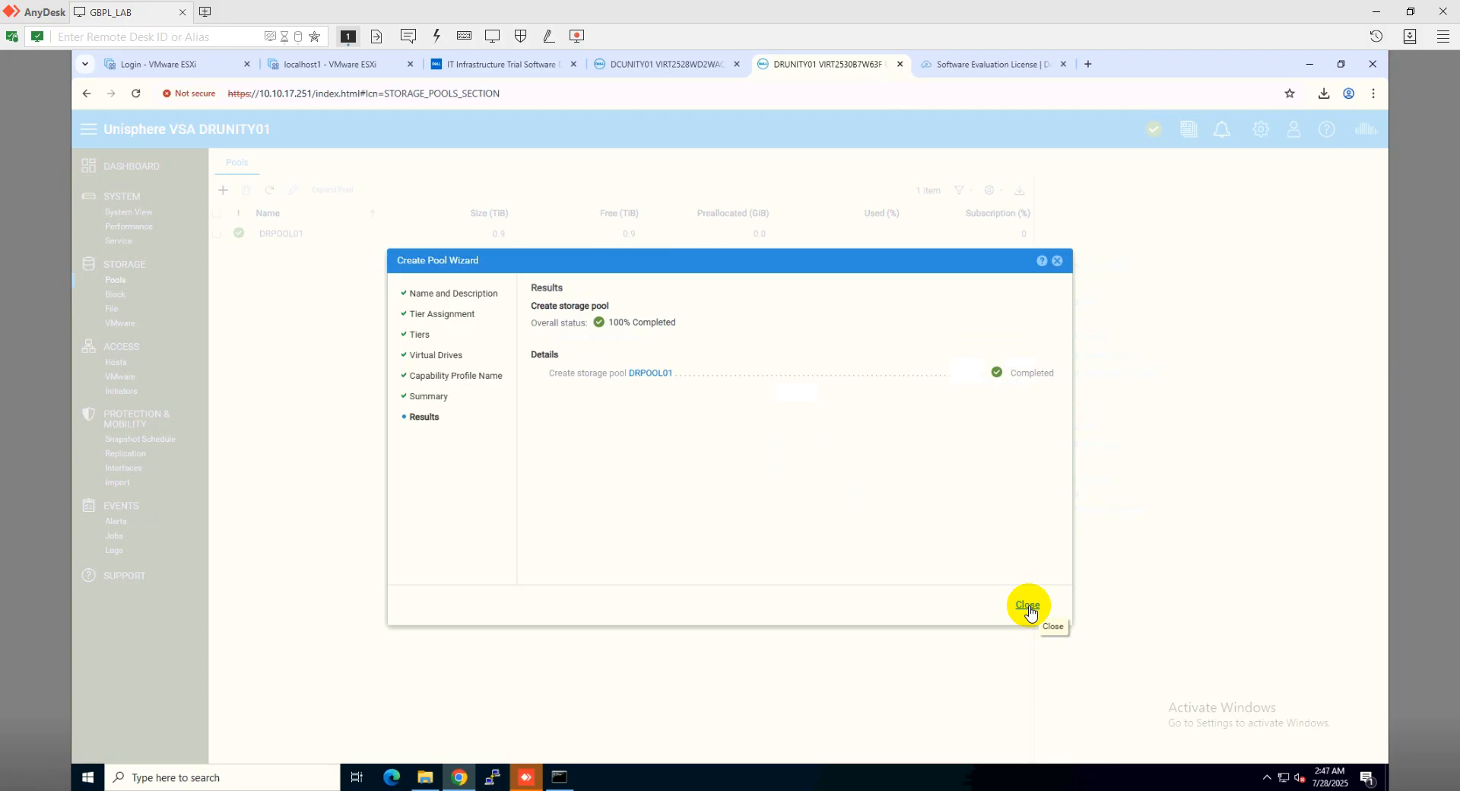
# Confirm DRPOOL01 appears in the pools list, then go back to the Dashboard
pyautogui.click(1029, 605)
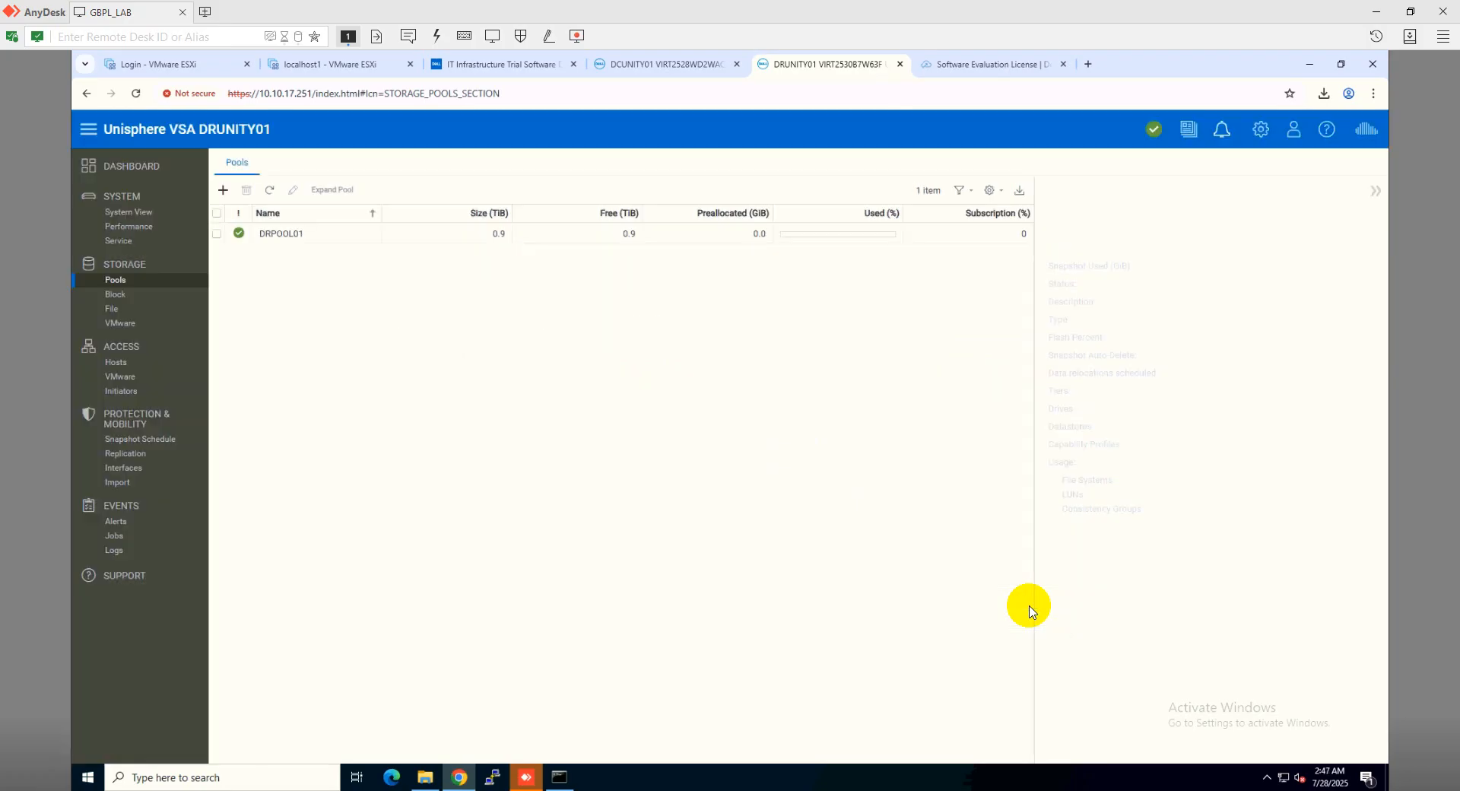
pyautogui.click(314, 242)
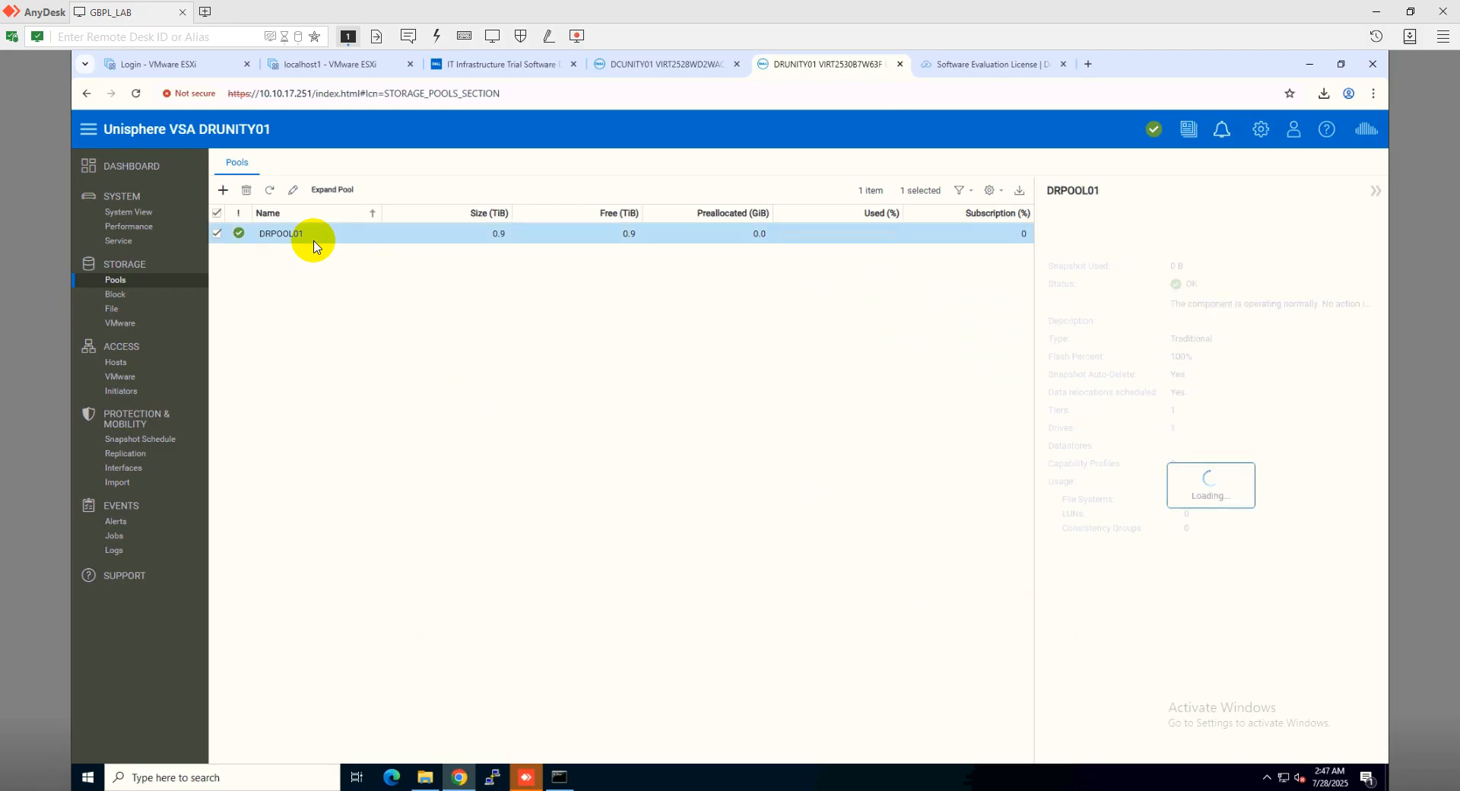
pyautogui.click(150, 166)
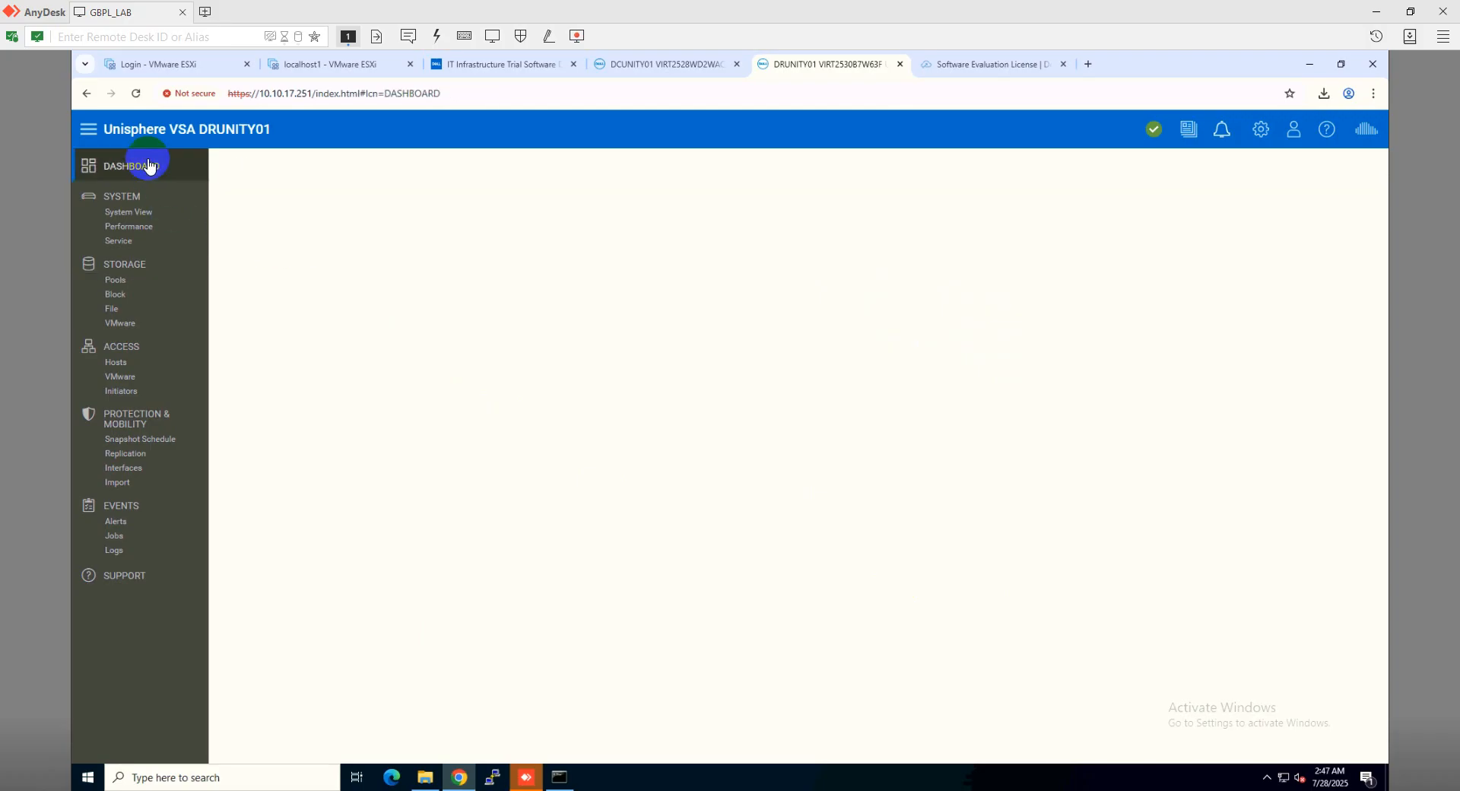